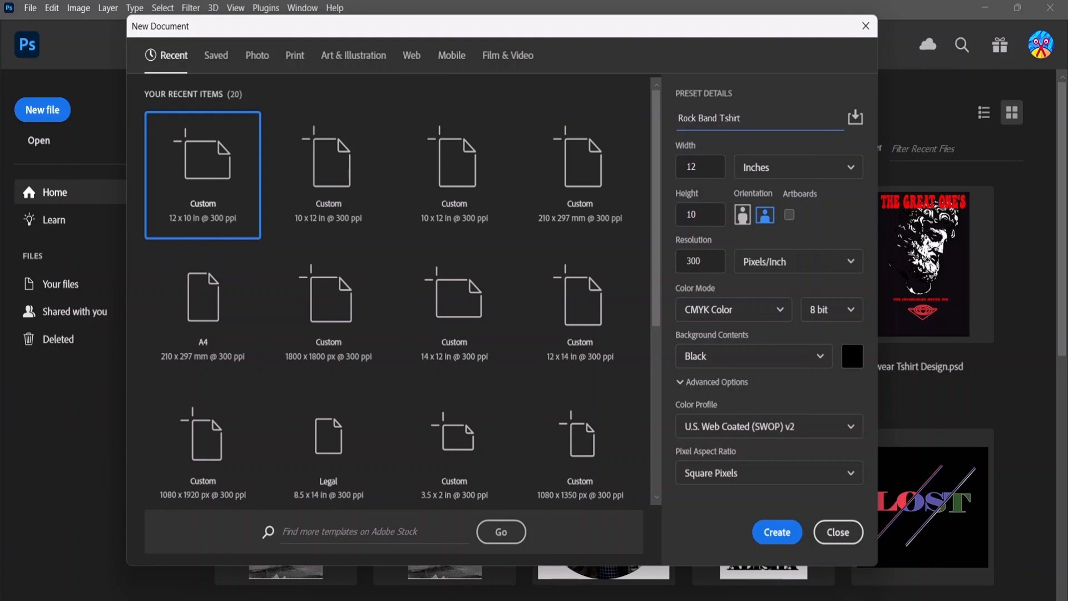
Step: Create a portrait 10 x 12 inch, 300 ppi CMYK document with a black background, named Rock Band Tshirt Design
{"action": "type", "text": "ign"}
{"action": "left_click", "coordinate": [744, 215]}
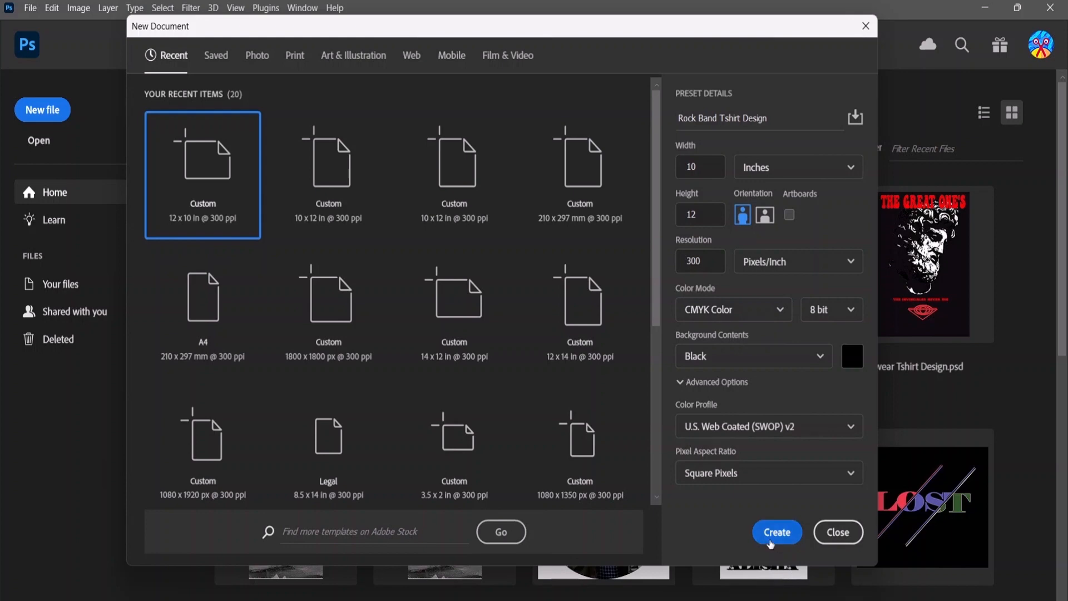
{"action": "left_click", "coordinate": [770, 544]}
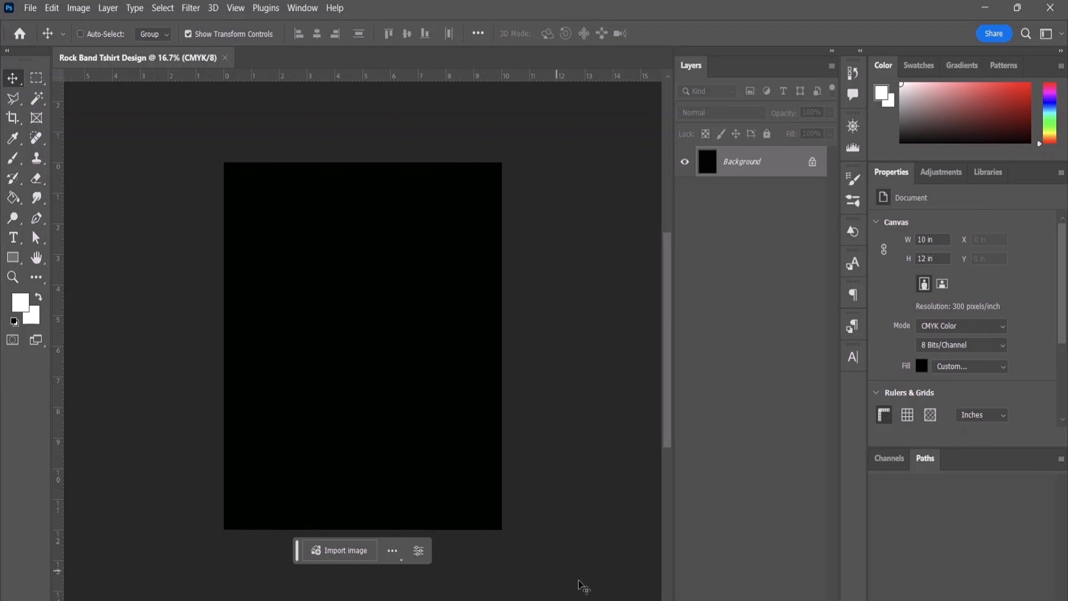
Step: Place the fishbowl image with the black background from the Downloads folder onto the canvas at its fitted size
{"action": "left_click", "coordinate": [606, 600]}
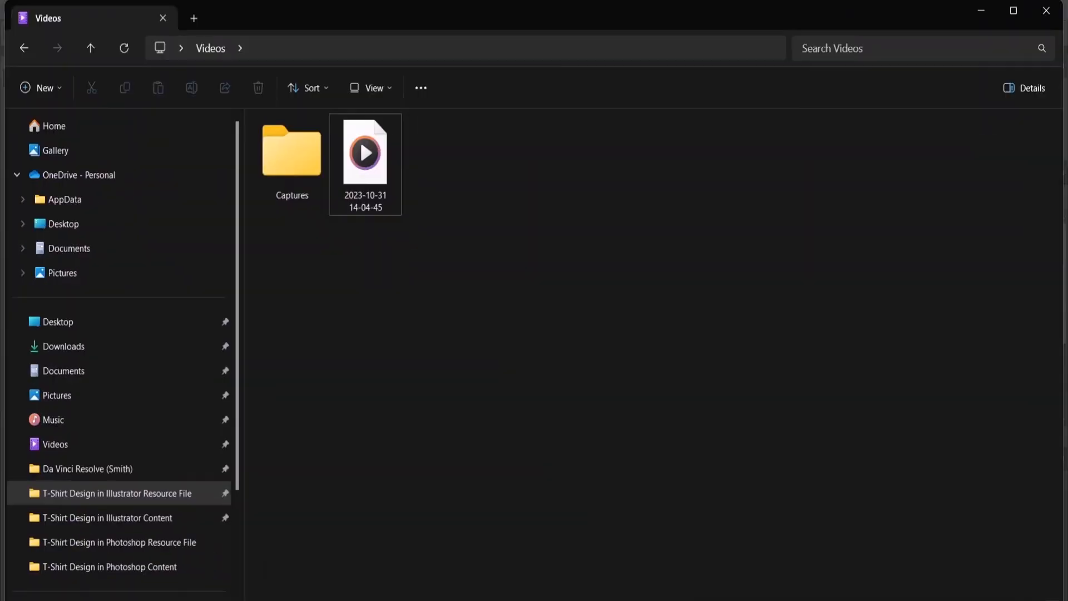
{"action": "left_click", "coordinate": [103, 355]}
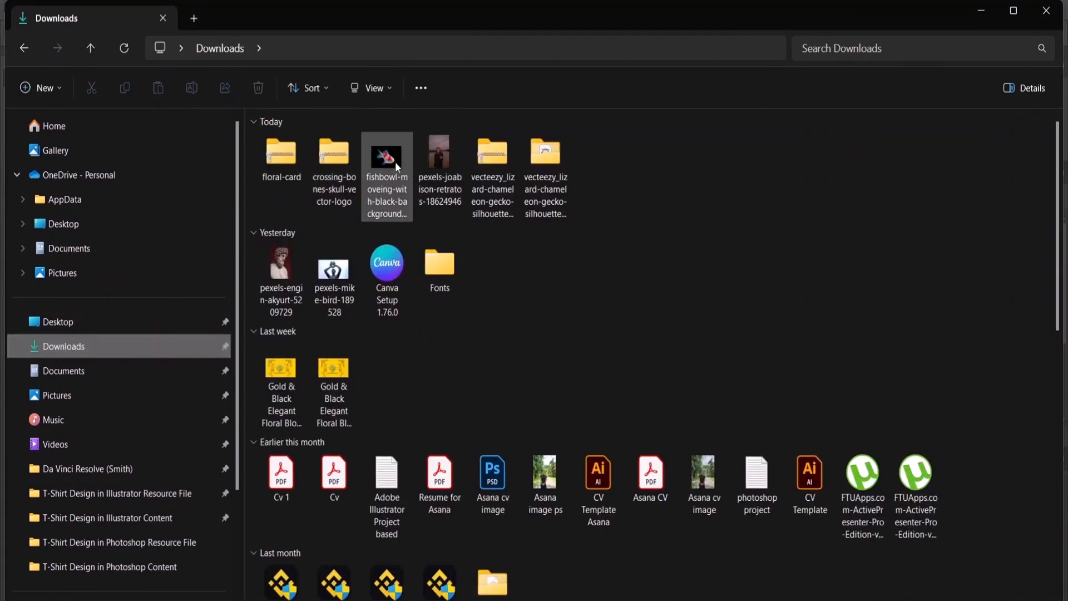
{"action": "left_click", "coordinate": [1006, 12]}
{"action": "left_click", "coordinate": [1016, 13]}
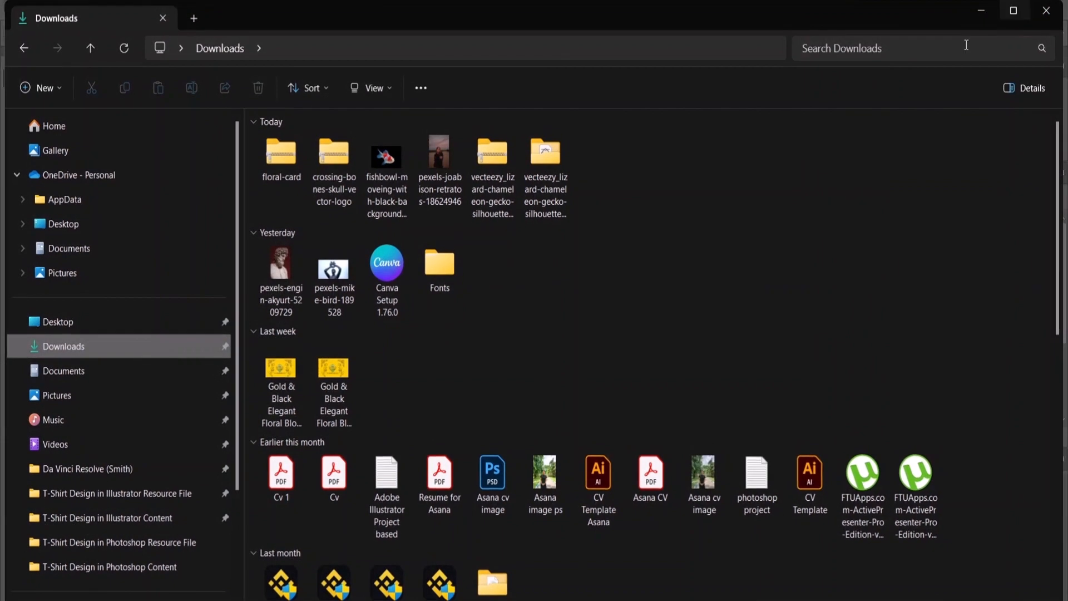
{"action": "left_click_drag", "start_coordinate": [3, 124], "coordinate": [631, 139]}
{"action": "left_click_drag", "start_coordinate": [1021, 160], "coordinate": [342, 293]}
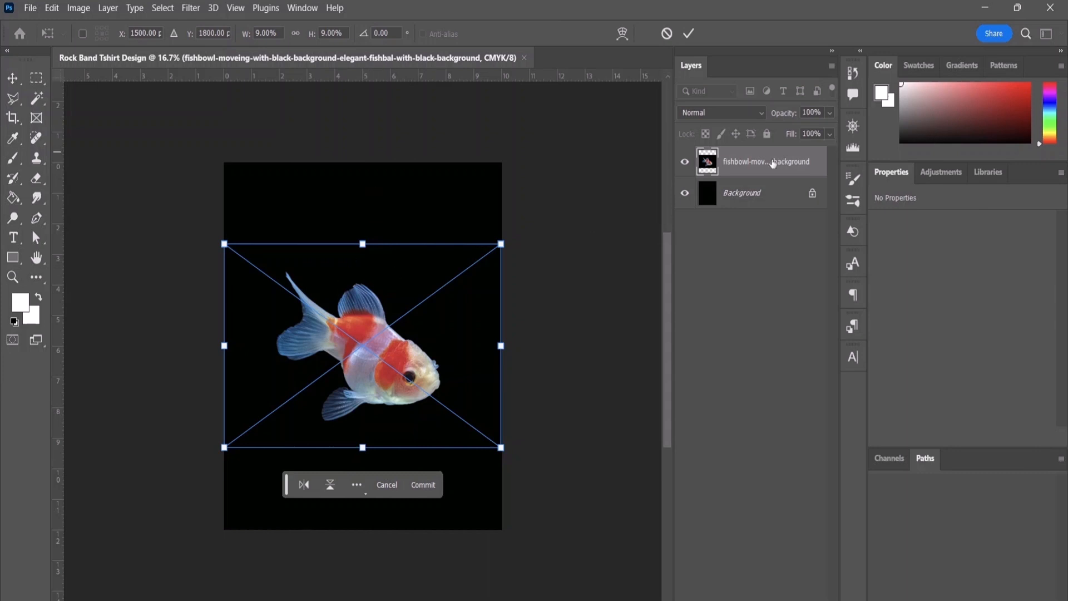
{"action": "key", "text": "Return"}
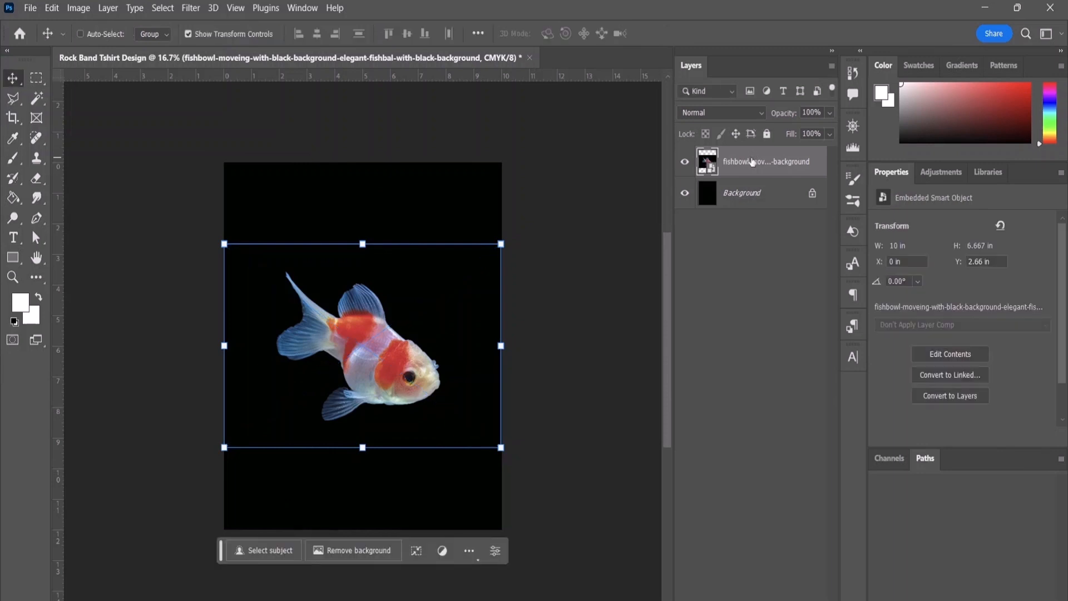
Step: Rasterize the placed fish layer and remove its background
{"action": "right_click", "coordinate": [752, 163]}
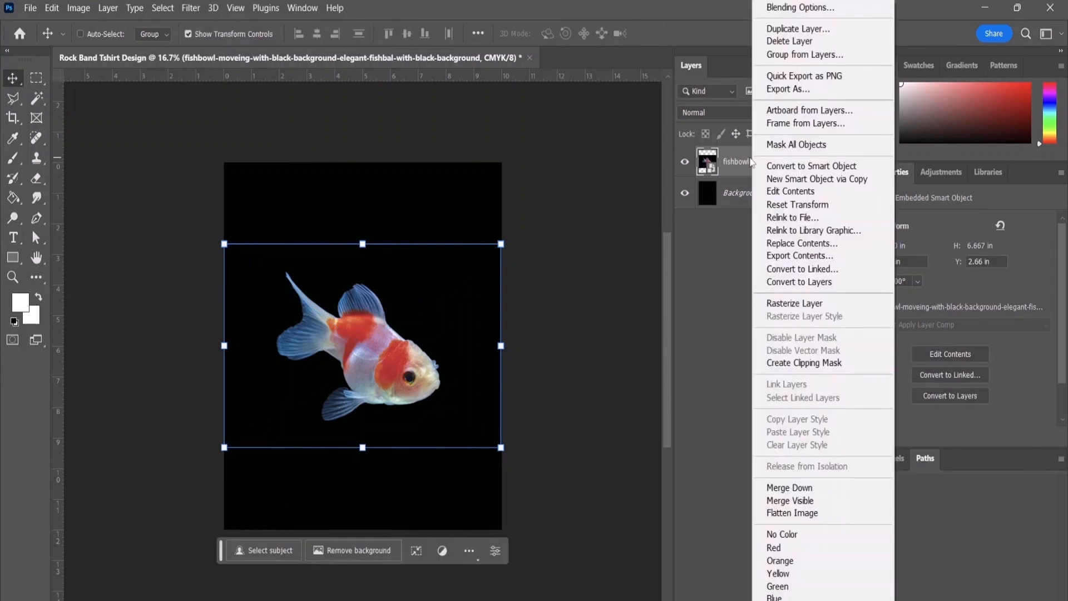
{"action": "left_click", "coordinate": [833, 302]}
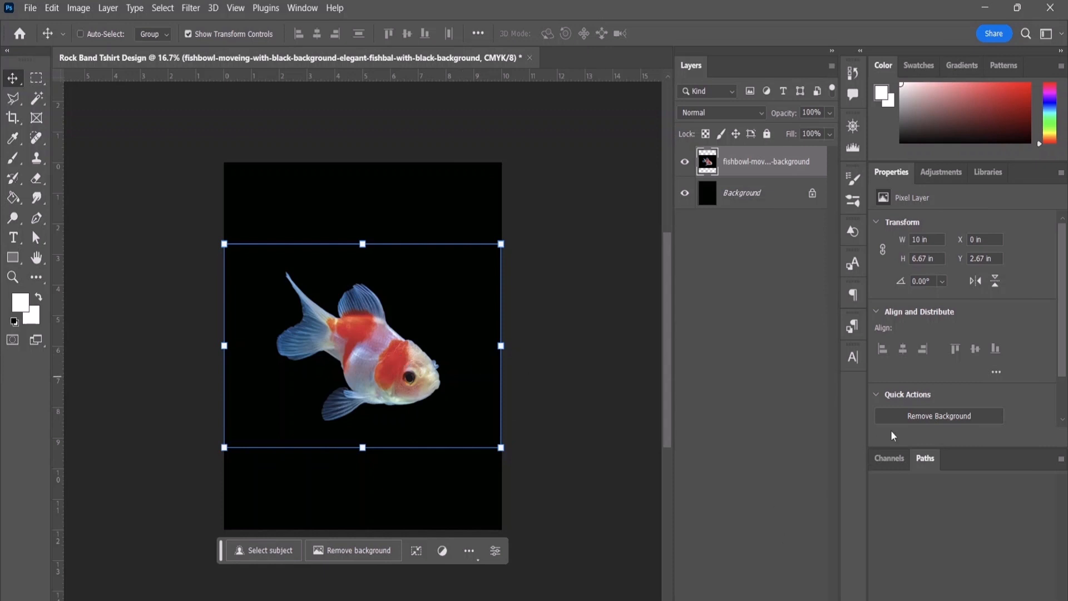
{"action": "left_click", "coordinate": [922, 416]}
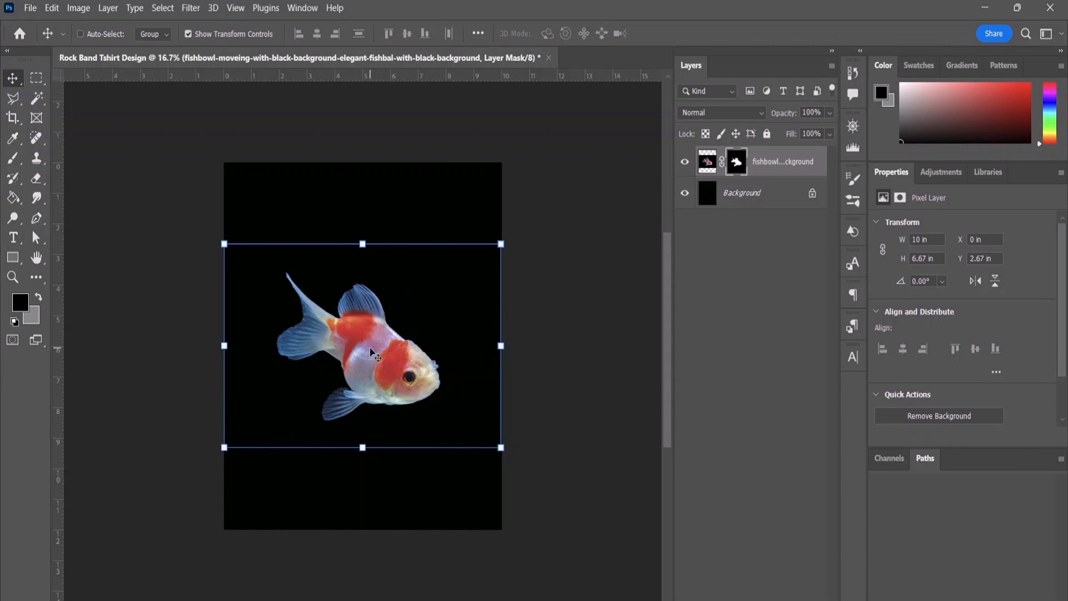
Step: Rotate the fish about 23 degrees, scale it to about 82%, and reposition it around the middle of the canvas
{"action": "mouse_move", "coordinate": [371, 349]}
{"action": "left_mouse_down"}
{"action": "mouse_move", "coordinate": [383, 376]}
{"action": "mouse_move", "coordinate": [412, 312]}
{"action": "mouse_move", "coordinate": [374, 346]}
{"action": "left_mouse_up"}
{"action": "left_click_drag", "start_coordinate": [389, 299], "coordinate": [384, 297]}
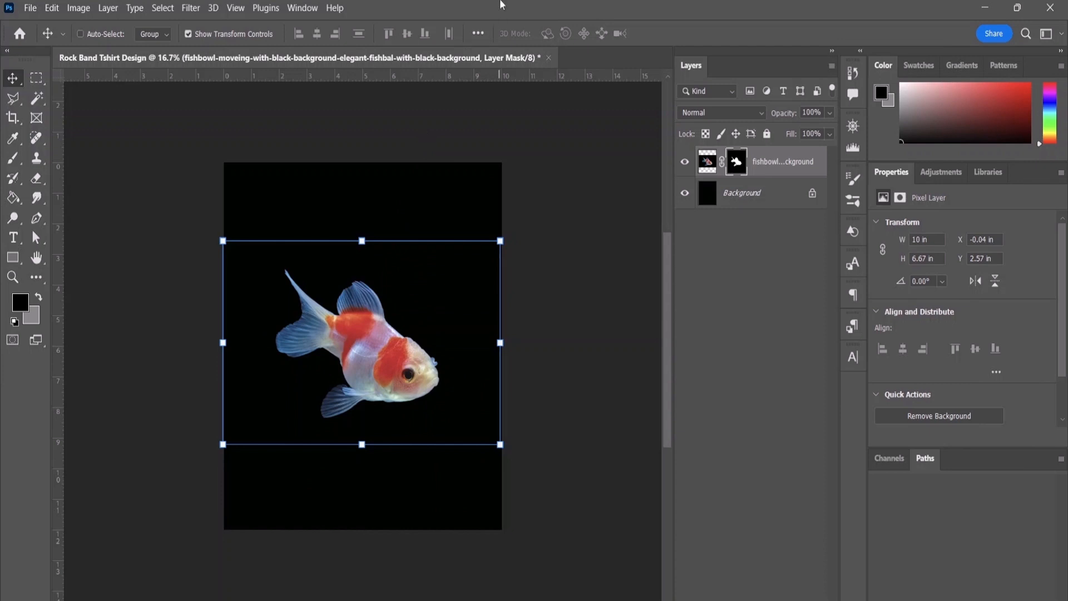
{"action": "left_click", "coordinate": [388, 362]}
{"action": "key", "text": "ctrl"}
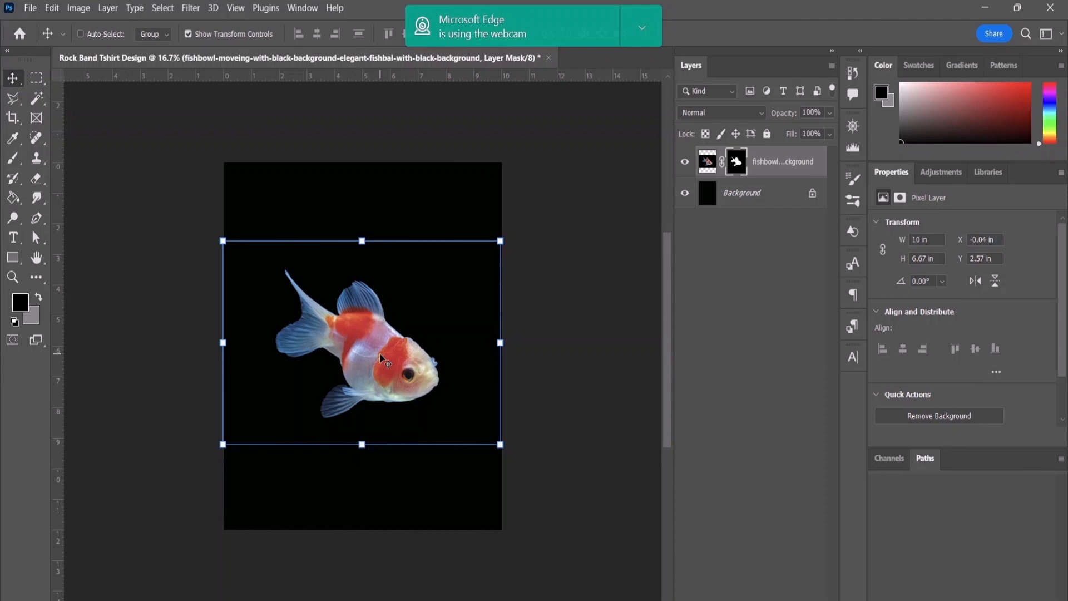
{"action": "key", "text": "ctrl+t"}
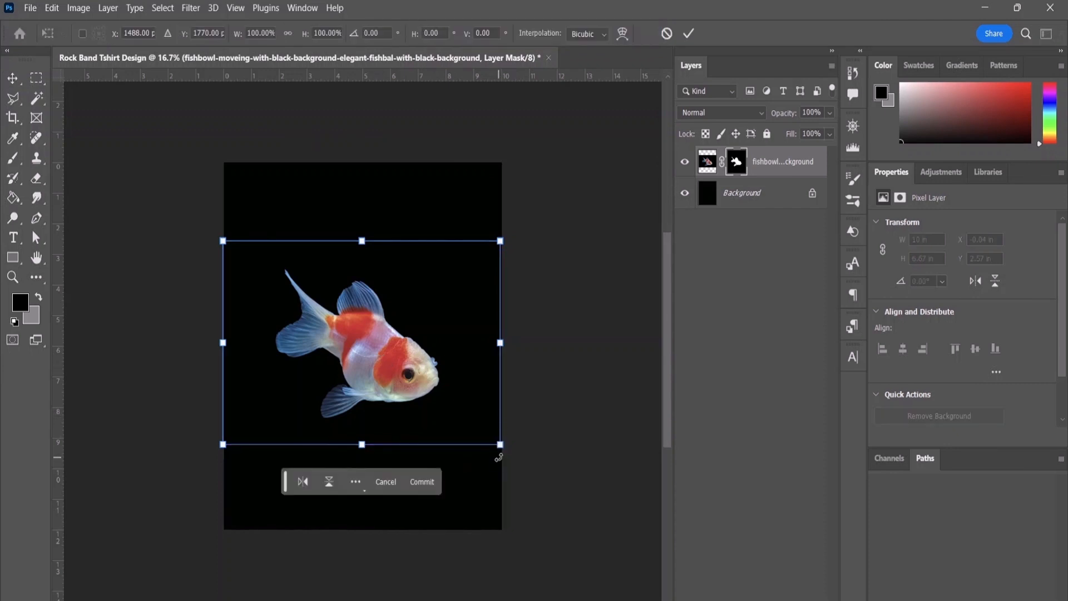
{"action": "left_click_drag", "start_coordinate": [498, 448], "coordinate": [424, 448]}
{"action": "mouse_move", "coordinate": [368, 346]}
{"action": "left_mouse_down"}
{"action": "mouse_move", "coordinate": [385, 349]}
{"action": "mouse_move", "coordinate": [374, 345]}
{"action": "left_mouse_up"}
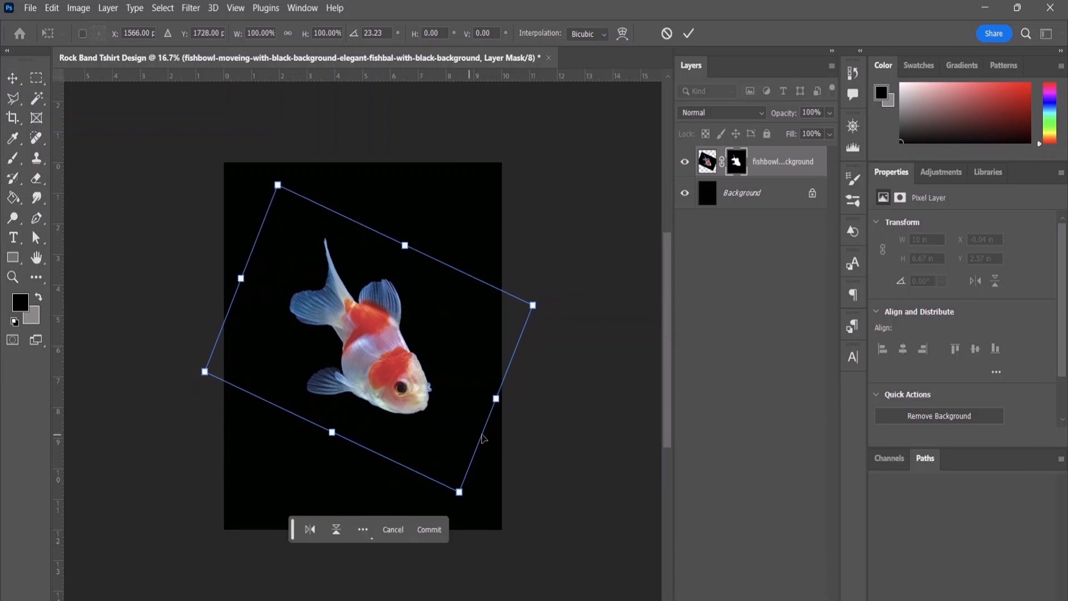
{"action": "left_click_drag", "start_coordinate": [460, 492], "coordinate": [426, 438]}
{"action": "left_click_drag", "start_coordinate": [374, 327], "coordinate": [382, 350]}
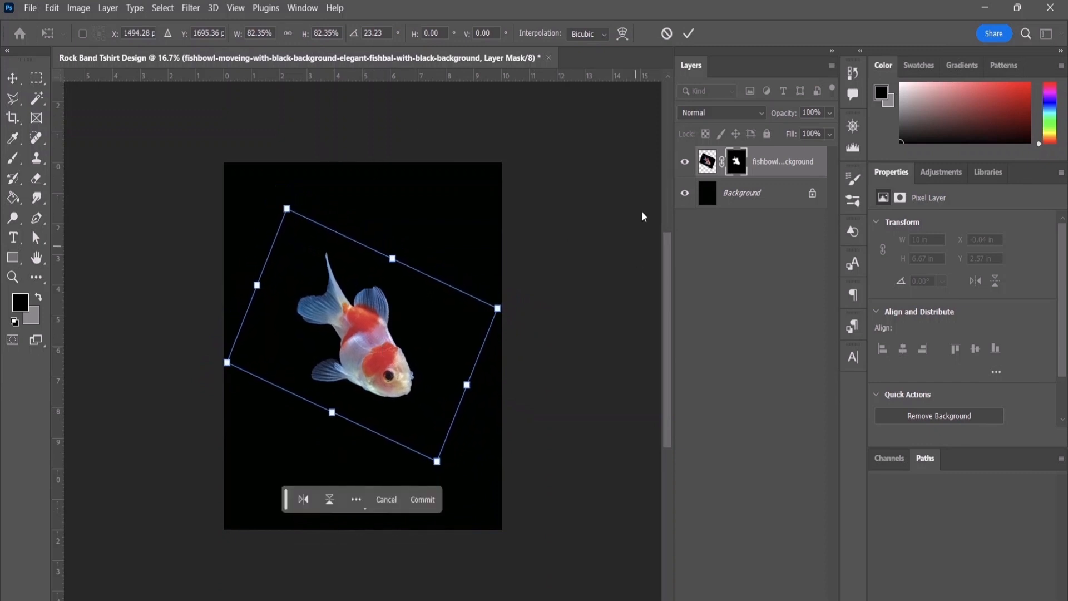
{"action": "left_click", "coordinate": [688, 34]}
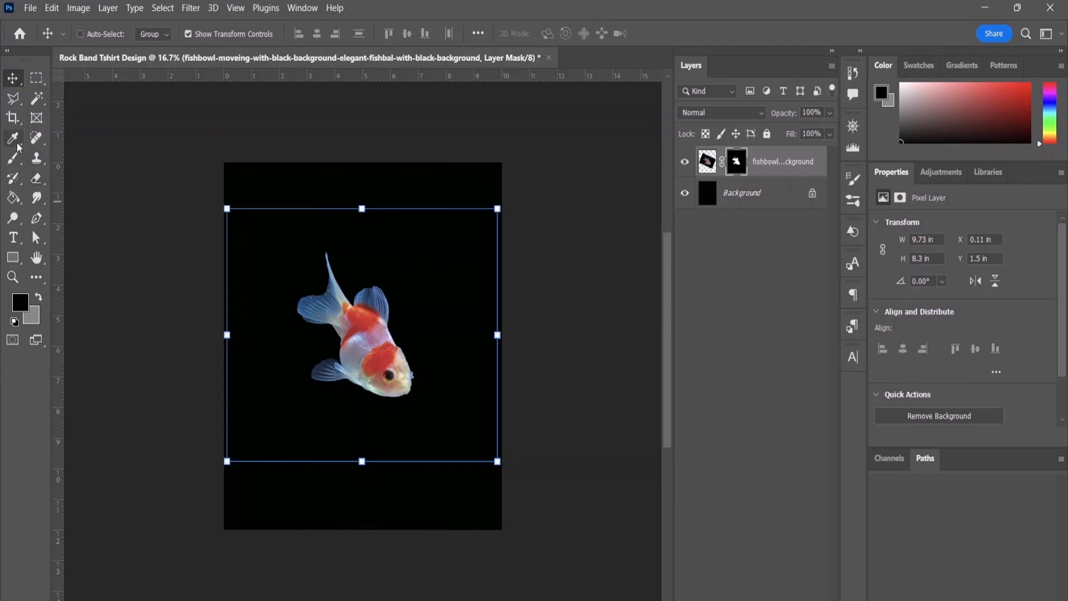
Step: Set up the Brush tool with the Hard Round brush at 29 px
{"action": "left_click", "coordinate": [12, 161]}
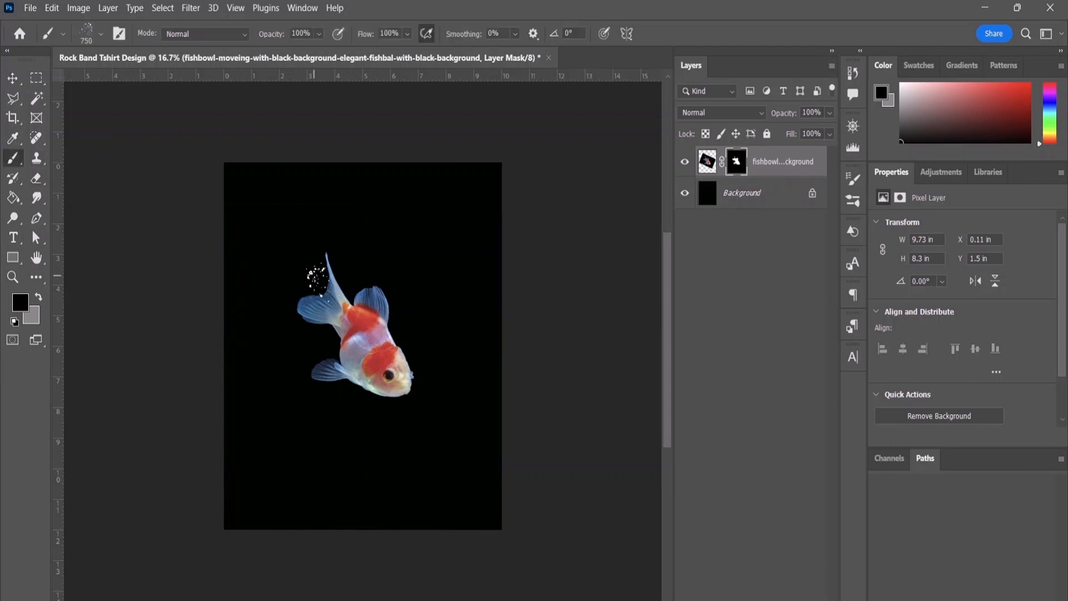
{"action": "left_click", "coordinate": [98, 38]}
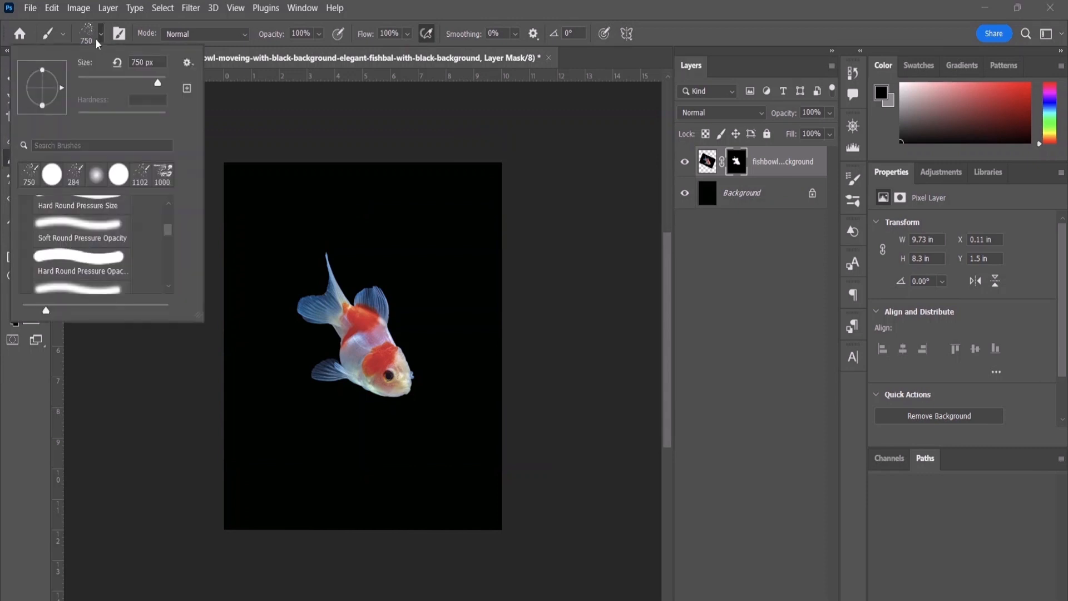
{"action": "scroll", "coordinate": [94, 258], "scroll_direction": "up", "scroll_amount": 4}
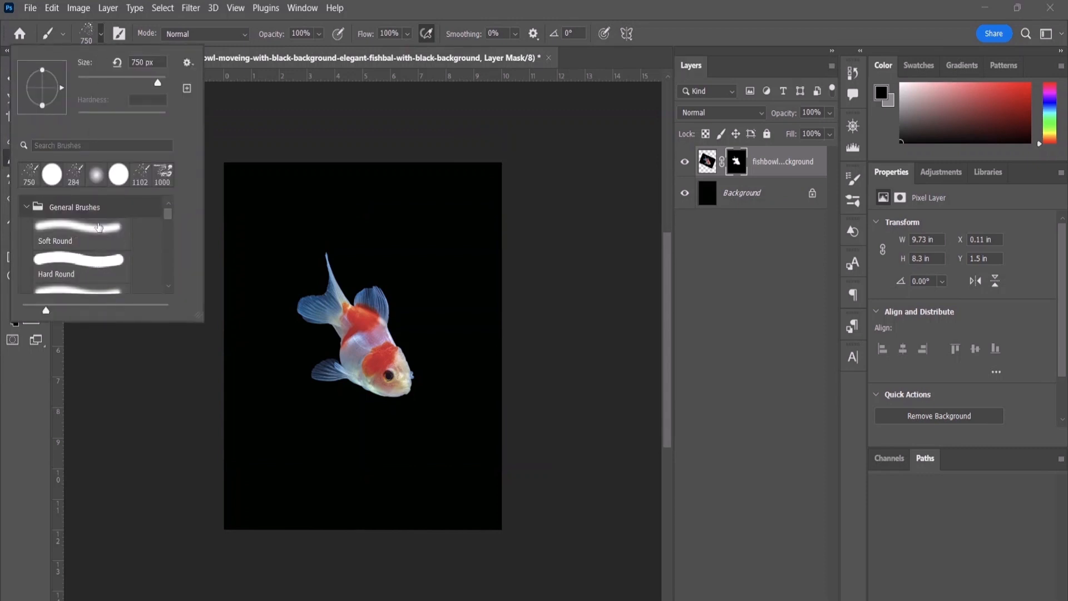
{"action": "left_click", "coordinate": [100, 259]}
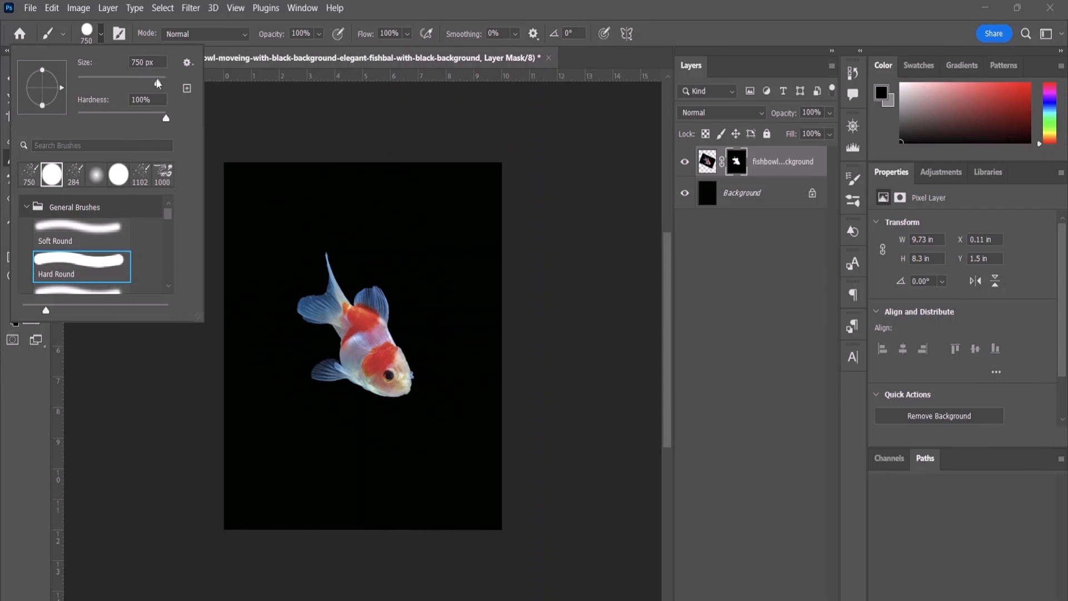
{"action": "left_click_drag", "start_coordinate": [157, 82], "coordinate": [90, 83]}
Step: Examine the fish cutout's edges up close, return to the Move tool and deselect the fish layer
{"action": "key", "text": "ctrl+plus"}
{"action": "key", "text": "ctrl+plus"}
{"action": "key", "text": "ctrl+plus"}
{"action": "key", "text": "ctrl+plus"}
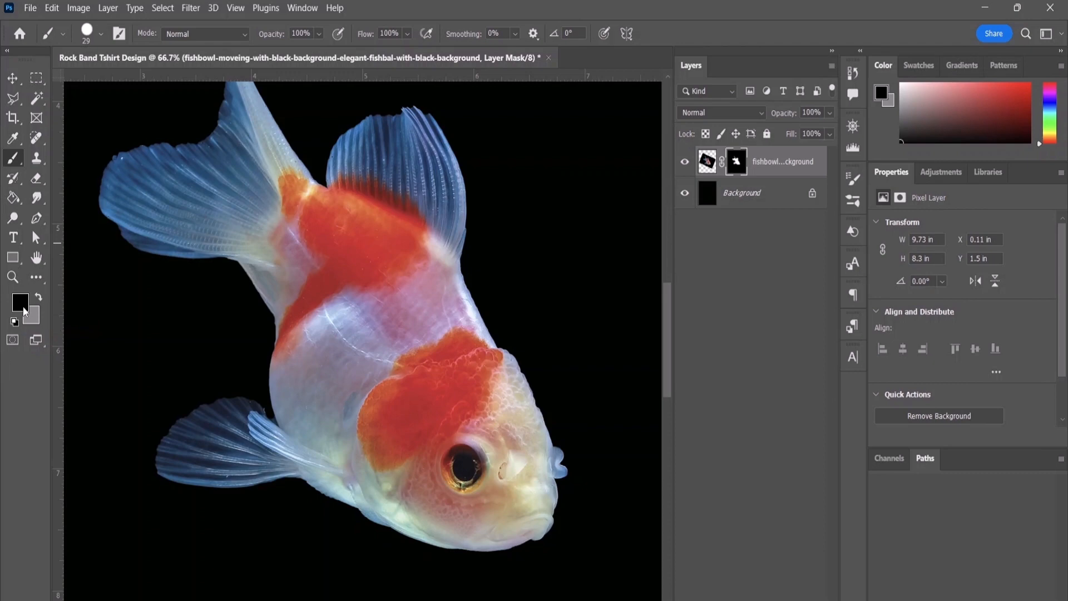
{"action": "key", "text": "ctrl+minus"}
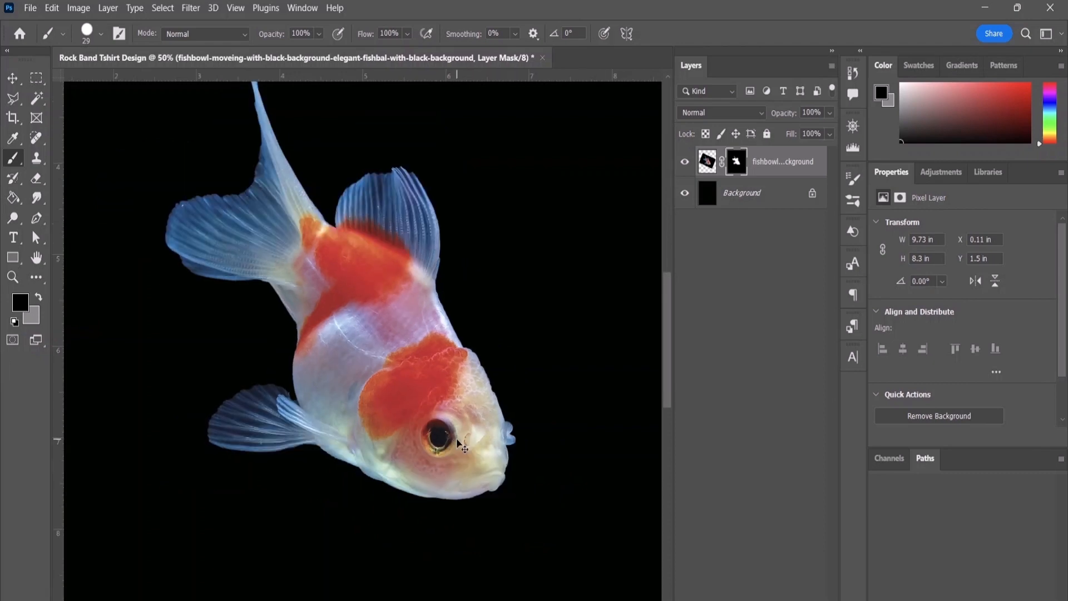
{"action": "key", "text": "ctrl+minus"}
{"action": "key", "text": "ctrl+minus"}
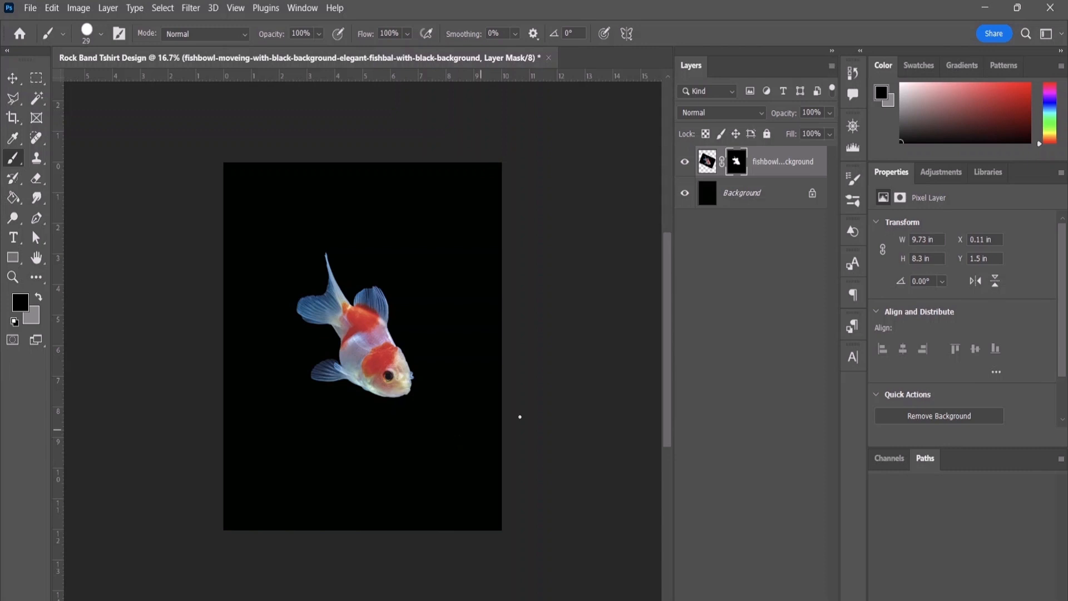
{"action": "left_click", "coordinate": [12, 78]}
{"action": "left_click", "coordinate": [774, 382]}
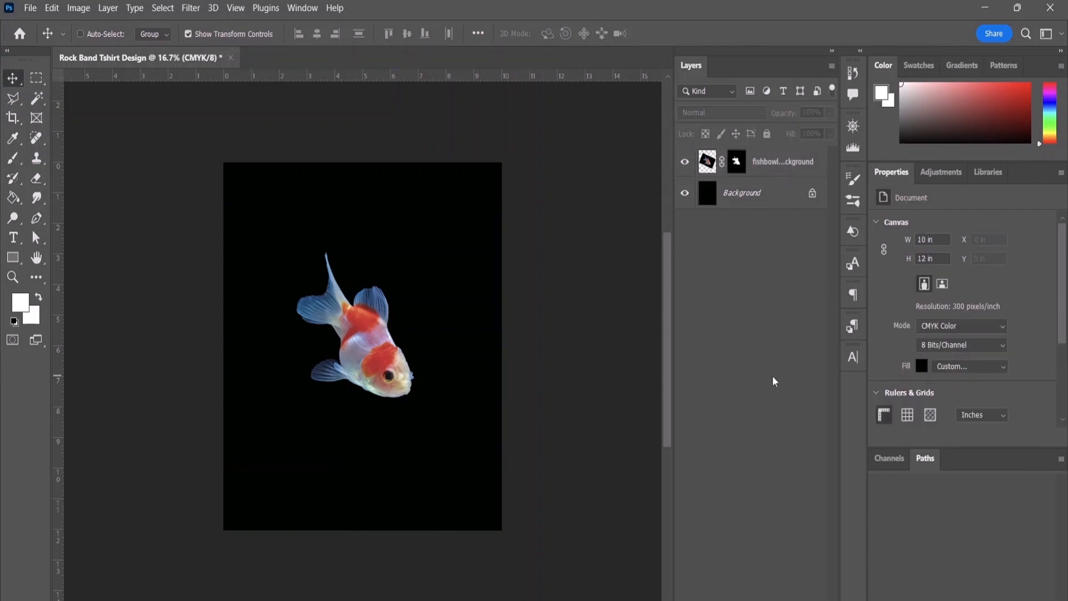
Step: Open the crossing_bones_skull_vector_logo EPS from Downloads in Photoshop, rasterized at 62.5 x 62.5 inches, 300 pixels/inch, CMYK Color
{"action": "left_click", "coordinate": [627, 599]}
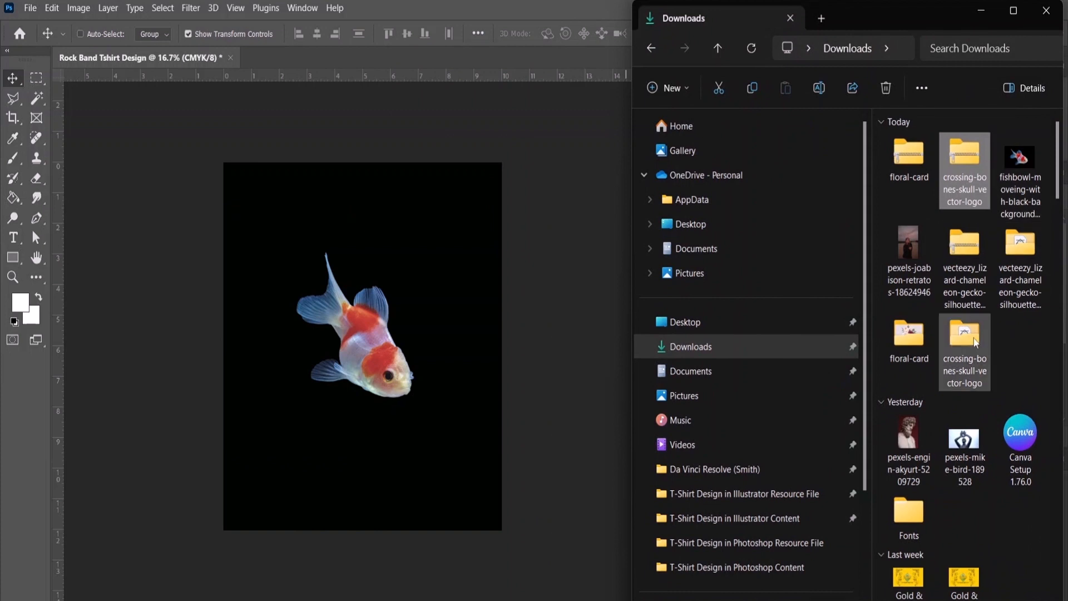
{"action": "double_click", "coordinate": [974, 344]}
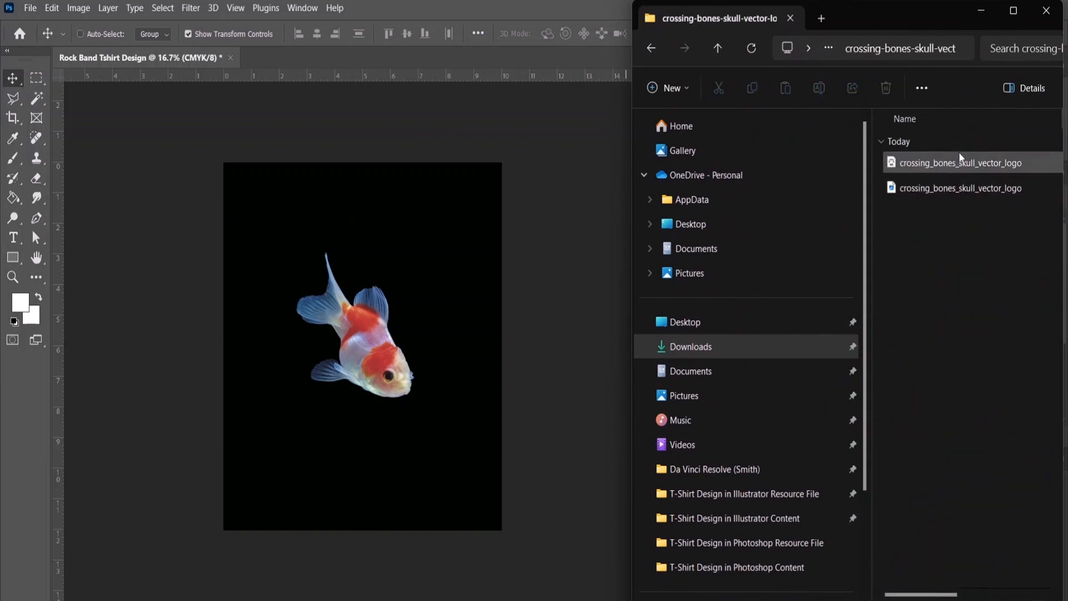
{"action": "left_click", "coordinate": [960, 169]}
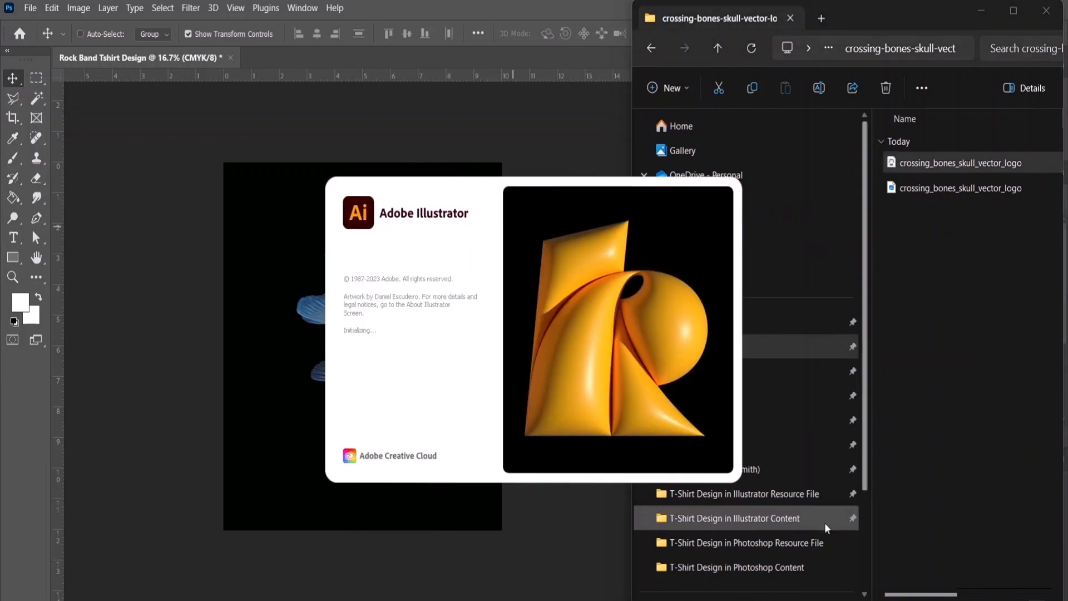
{"action": "left_click", "coordinate": [839, 509]}
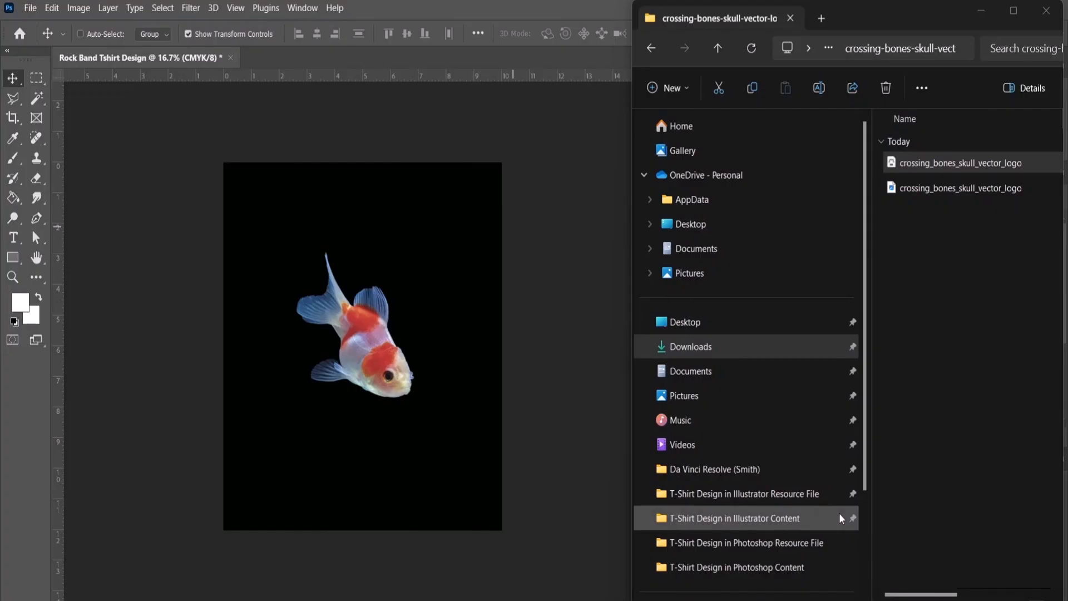
{"action": "right_click", "coordinate": [951, 167]}
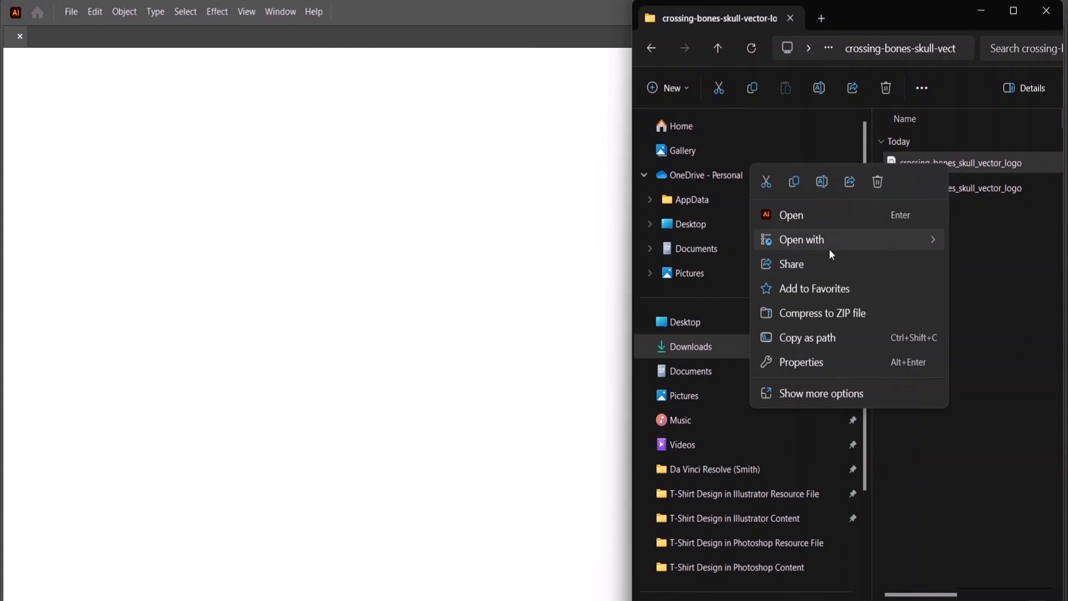
{"action": "mouse_move", "coordinate": [830, 239]}
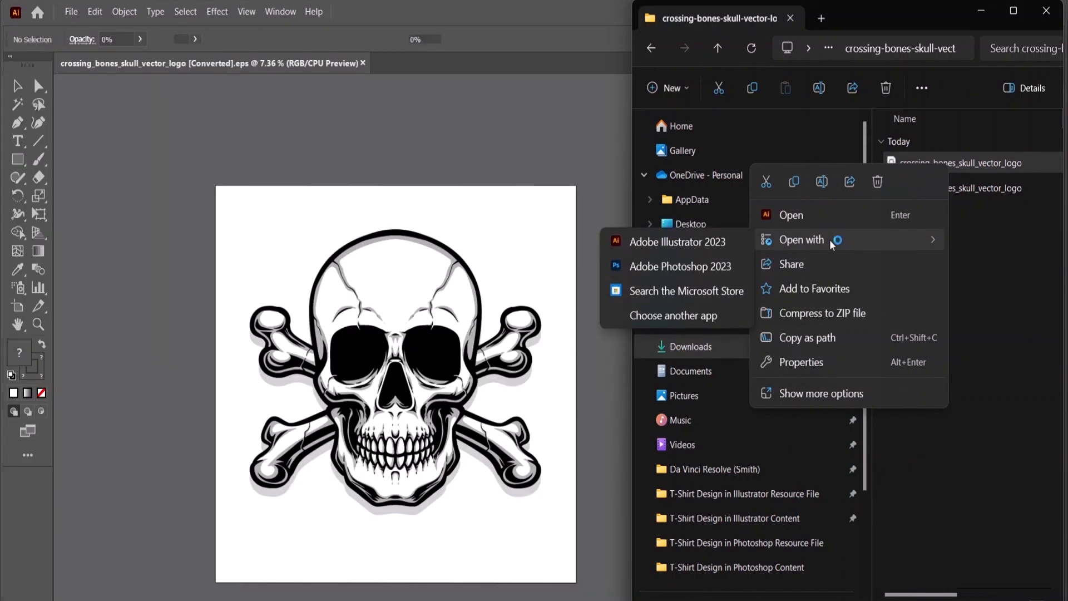
{"action": "left_click", "coordinate": [691, 267]}
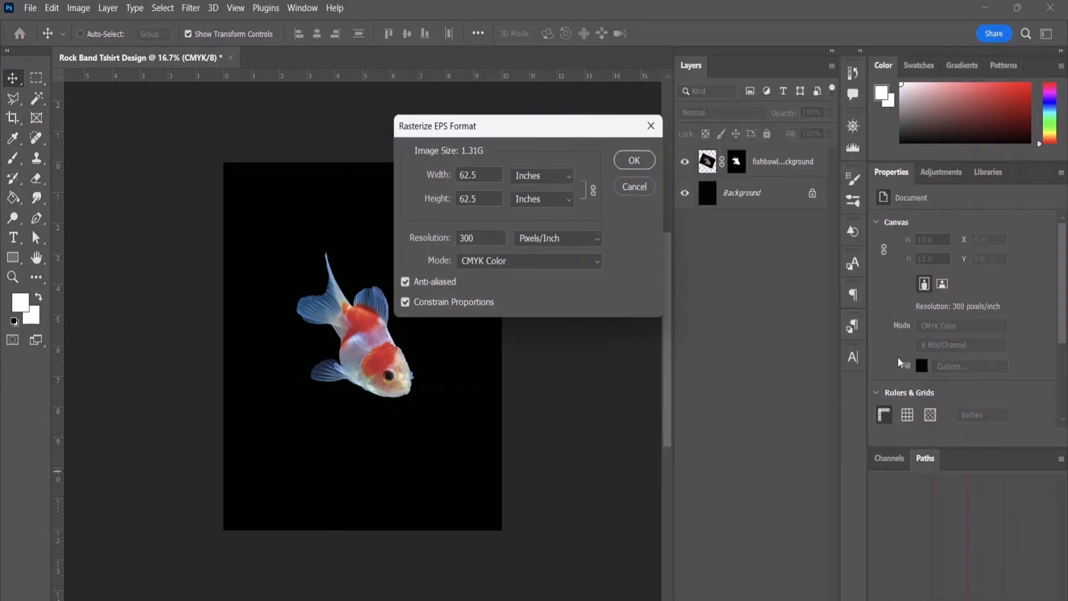
{"action": "left_click", "coordinate": [644, 160]}
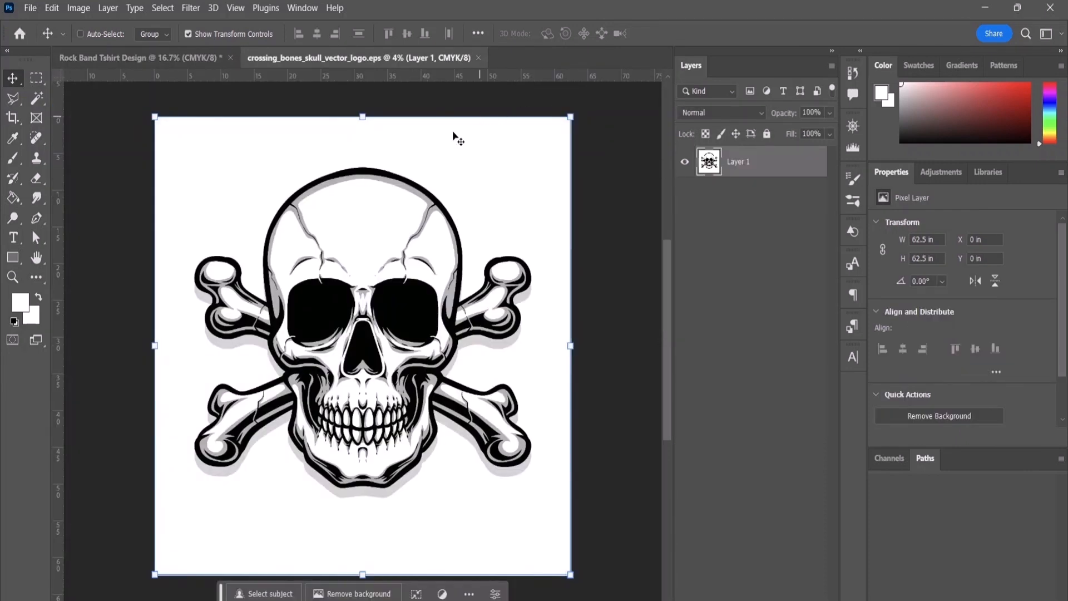
Step: Remove the white background from the skull artwork's Layer 1
{"action": "left_click", "coordinate": [255, 157]}
{"action": "left_click", "coordinate": [255, 157]}
{"action": "right_click", "coordinate": [744, 167]}
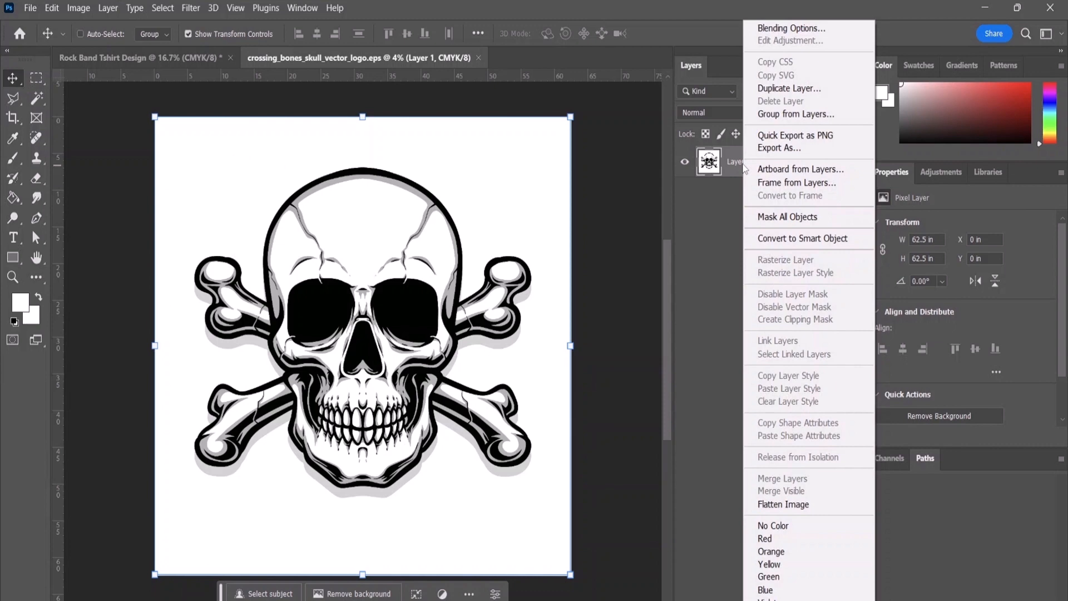
{"action": "left_click", "coordinate": [709, 169]}
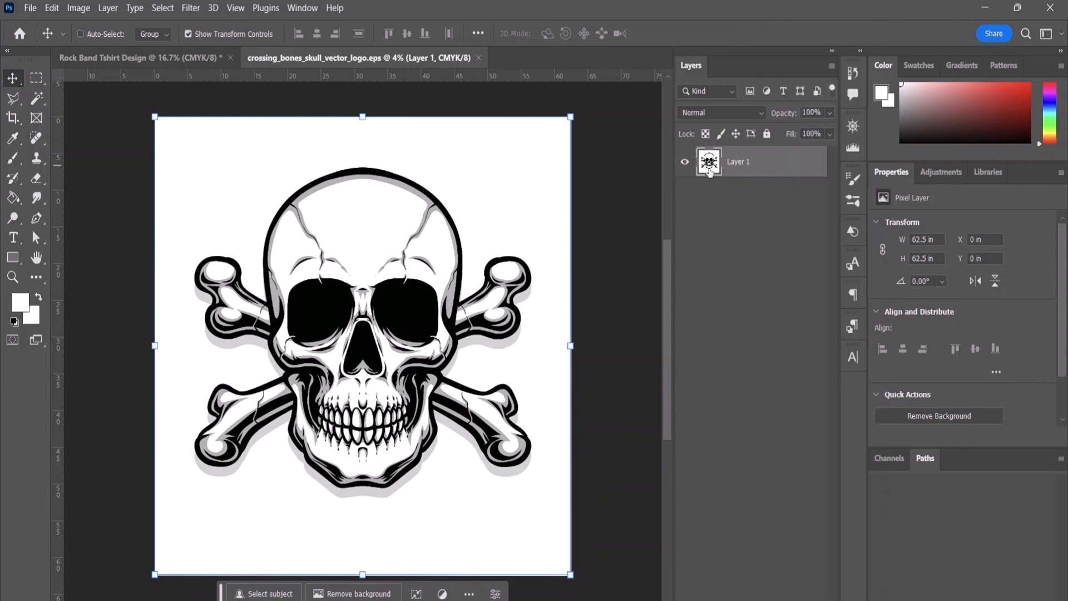
{"action": "left_click", "coordinate": [907, 422]}
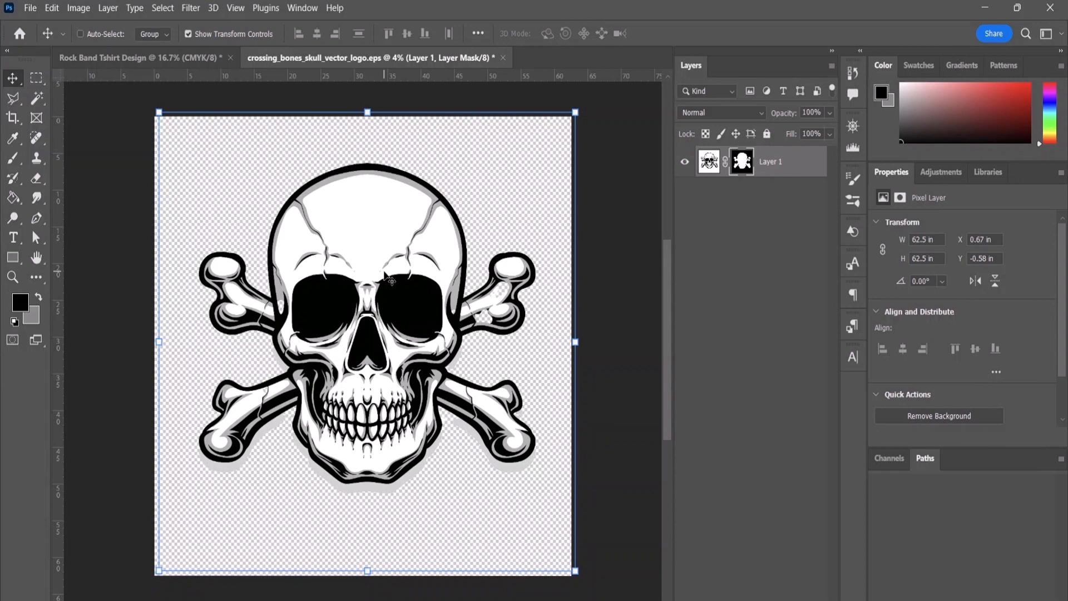
{"action": "key", "text": "ctrl"}
{"action": "left_click", "coordinate": [205, 56]}
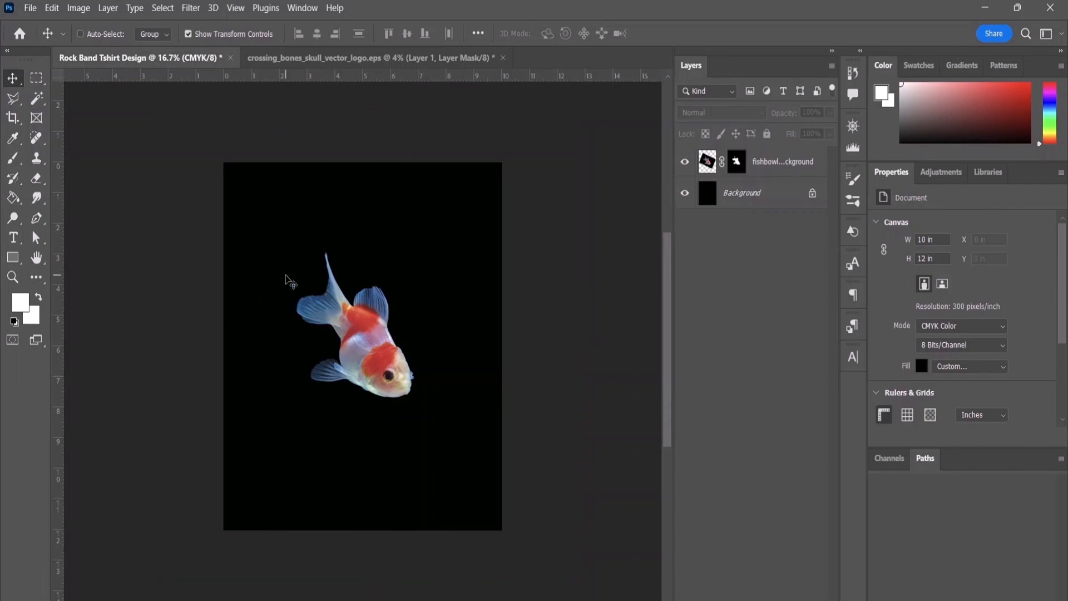
{"action": "right_click", "coordinate": [286, 276]}
{"action": "left_click", "coordinate": [300, 243]}
{"action": "key", "text": "ctrl+v"}
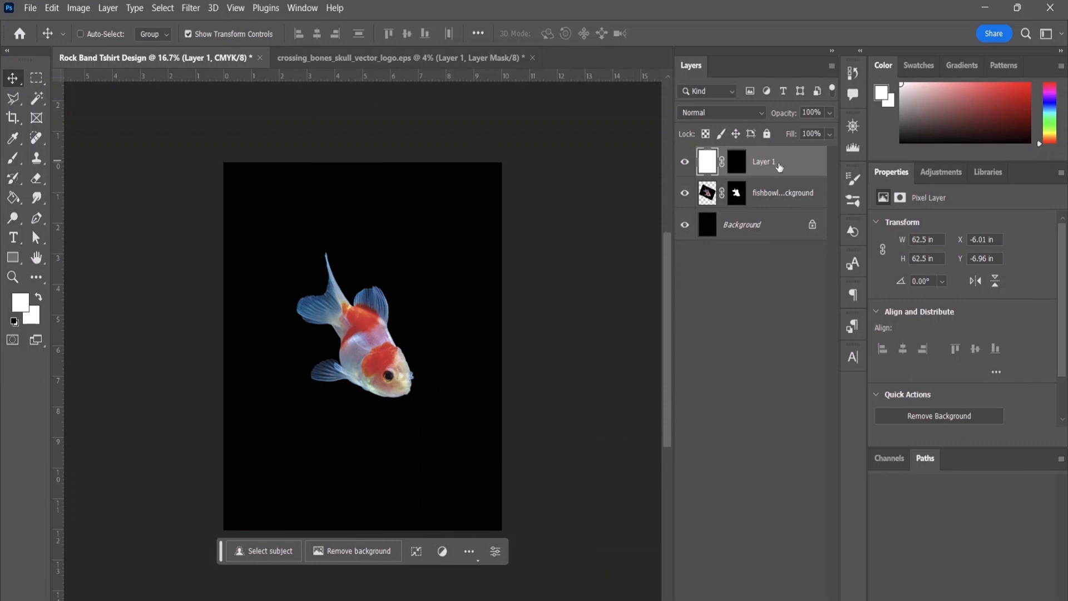
{"action": "key", "text": "Delete"}
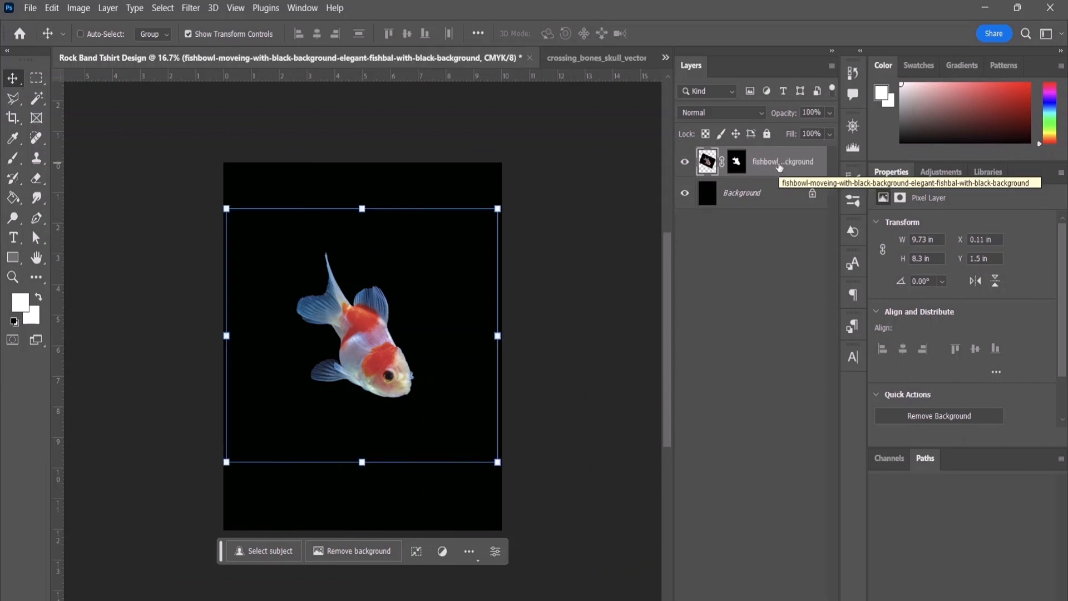
{"action": "left_click", "coordinate": [736, 163]}
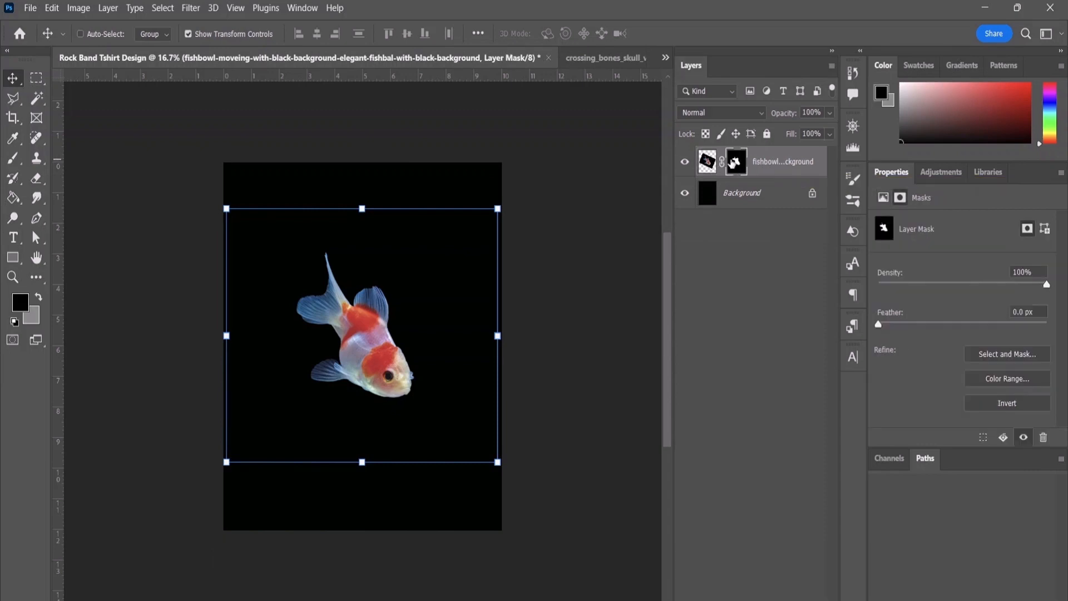
Step: In the crossing_bones_skull_vector_logo document, scale the masked skull layer to about 64% width and 67% height and place it near the canvas centre
{"action": "left_click", "coordinate": [592, 58]}
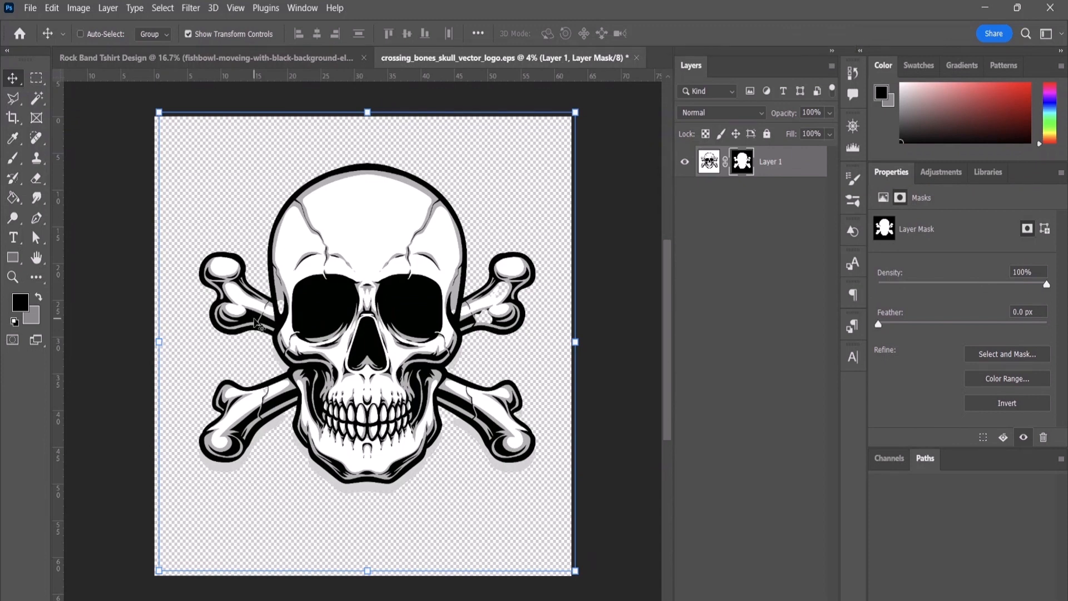
{"action": "left_click", "coordinate": [709, 162]}
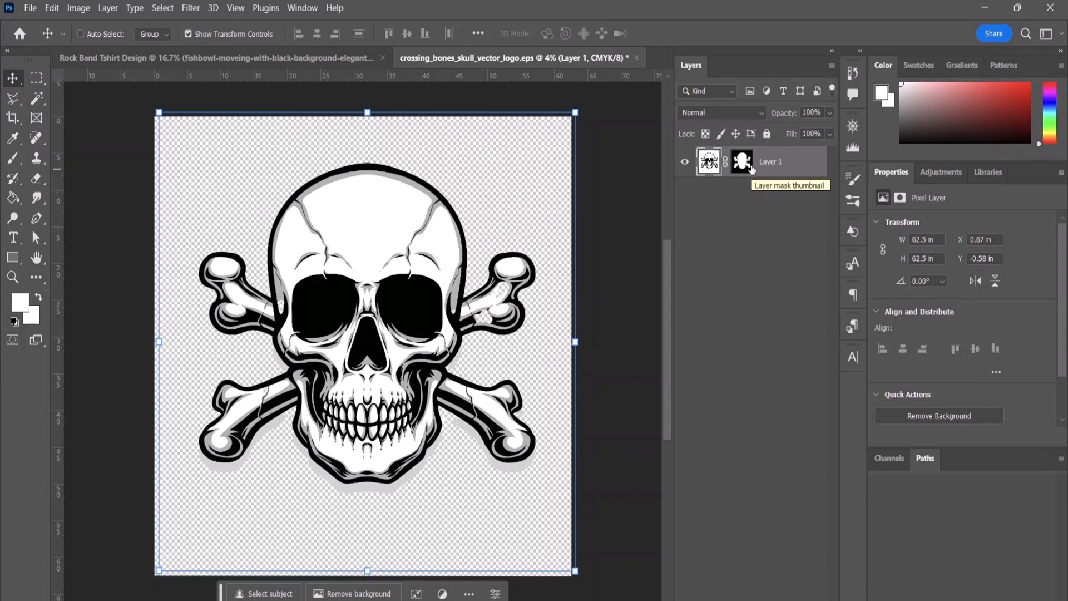
{"action": "left_click", "coordinate": [743, 162]}
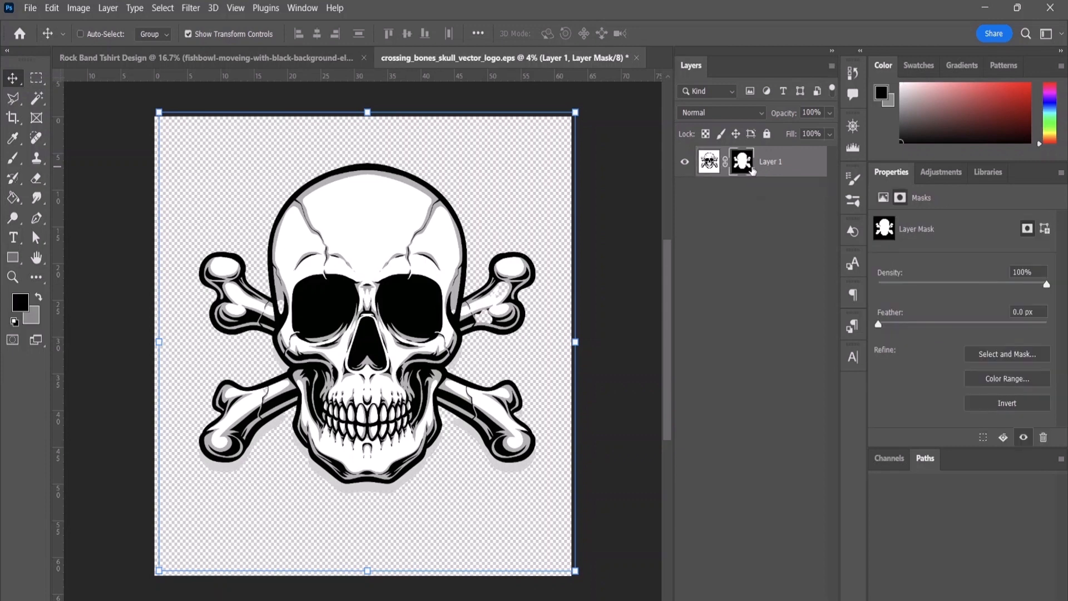
{"action": "left_click", "coordinate": [365, 272]}
{"action": "left_click_drag", "start_coordinate": [364, 272], "coordinate": [365, 272]}
{"action": "left_click_drag", "start_coordinate": [572, 116], "coordinate": [426, 257]}
{"action": "left_click_drag", "start_coordinate": [315, 350], "coordinate": [380, 282]}
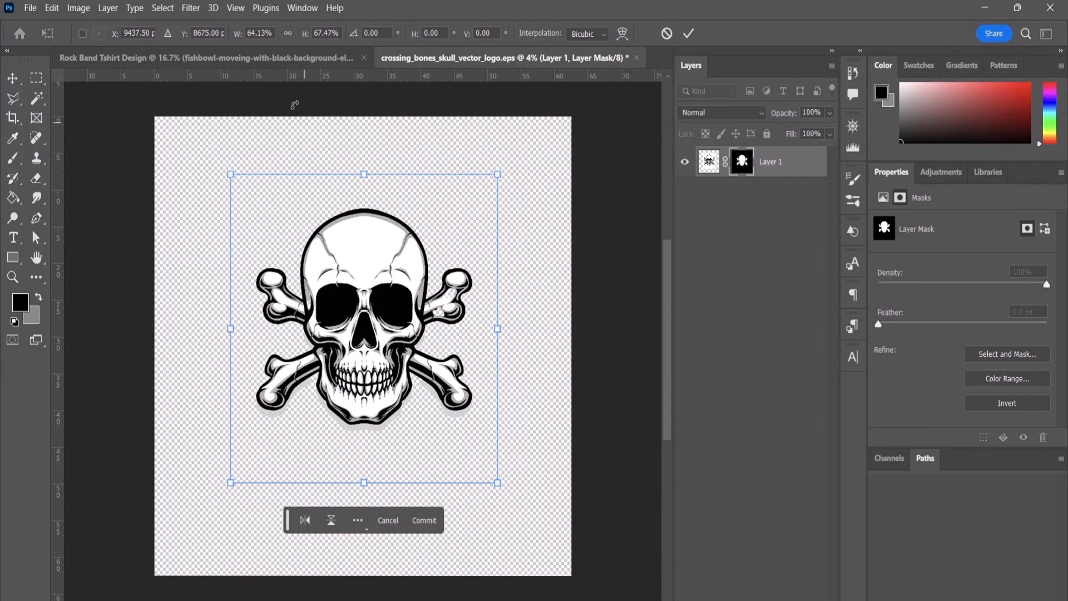
{"action": "left_click", "coordinate": [163, 8]}
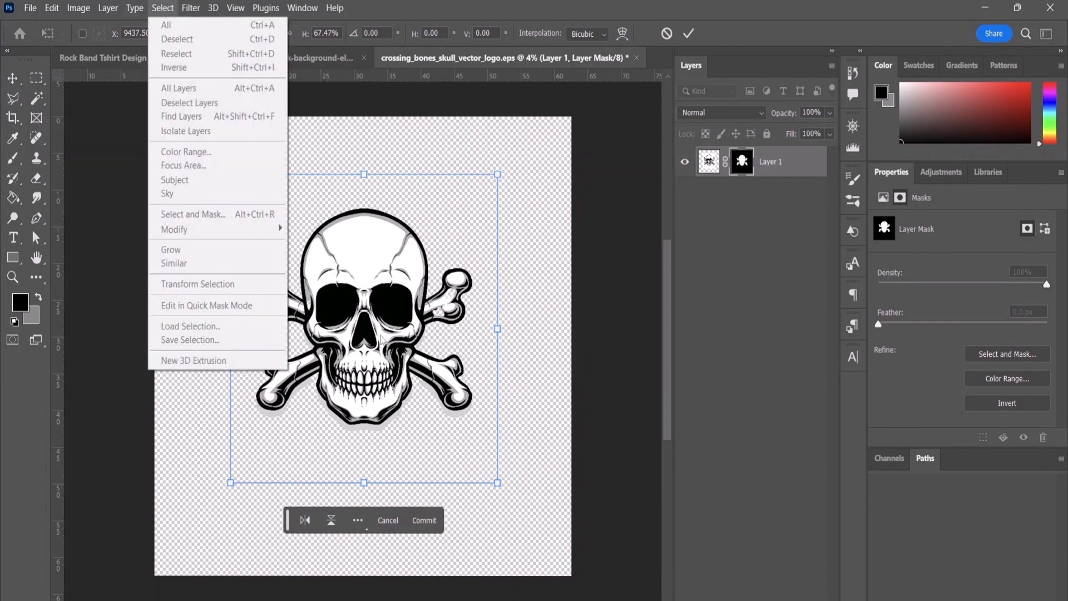
{"action": "left_click", "coordinate": [375, 325]}
{"action": "left_click", "coordinate": [784, 172]}
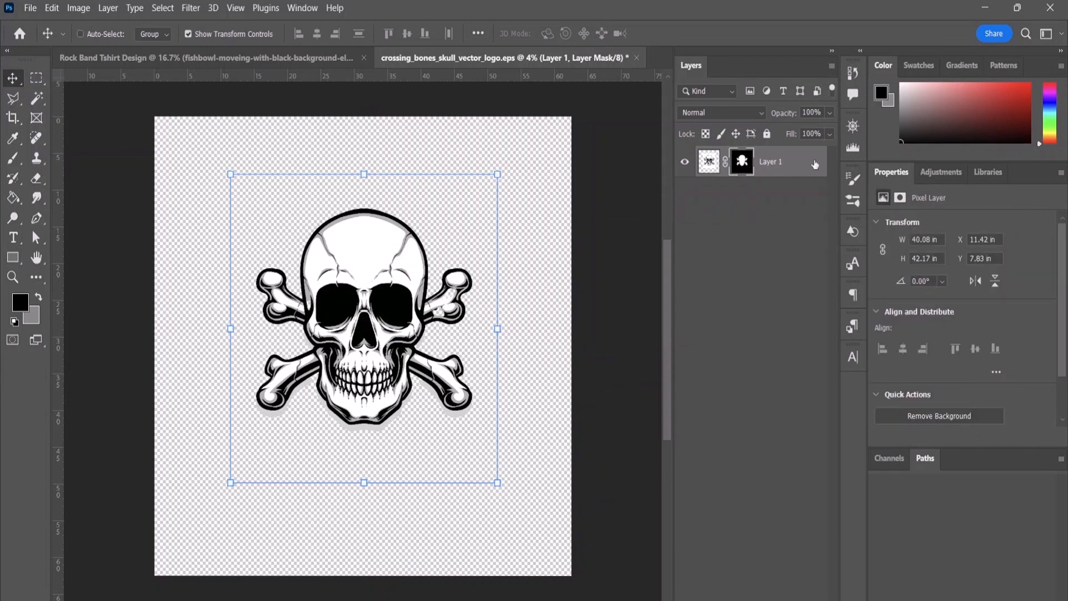
{"action": "mouse_move", "coordinate": [369, 306]}
{"action": "left_mouse_down"}
{"action": "mouse_move", "coordinate": [388, 322]}
{"action": "mouse_move", "coordinate": [377, 258]}
{"action": "mouse_move", "coordinate": [379, 292]}
{"action": "left_mouse_up"}
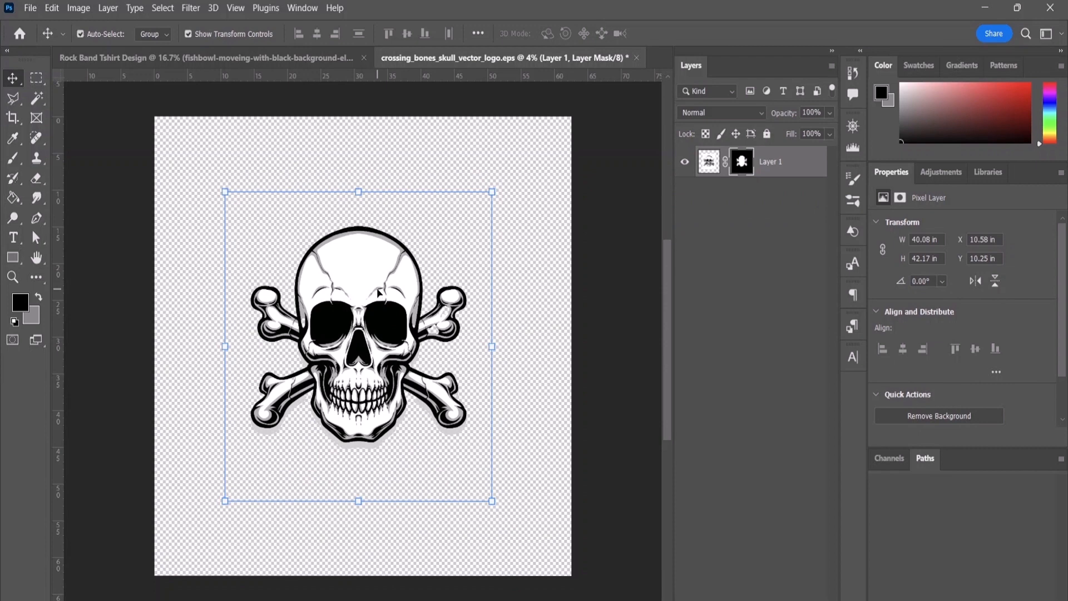
Step: Copy the reduced skull layer with its mask into the Rock Band Tshirt Design document
{"action": "key", "text": "ctrl"}
{"action": "left_click", "coordinate": [155, 59]}
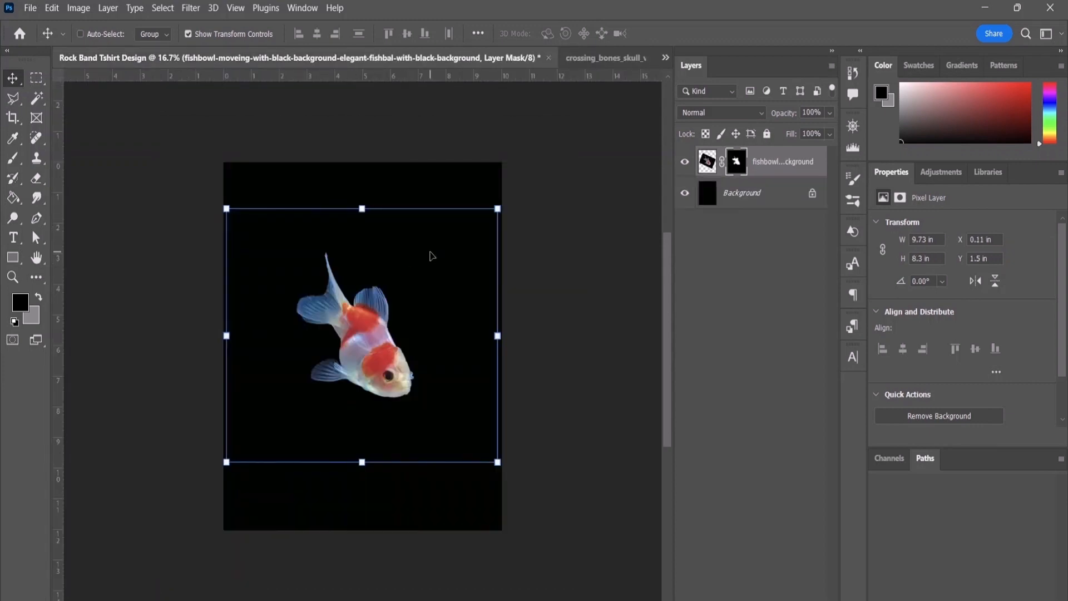
{"action": "key", "text": "ctrl"}
{"action": "left_click_drag", "start_coordinate": [432, 255], "coordinate": [432, 255]}
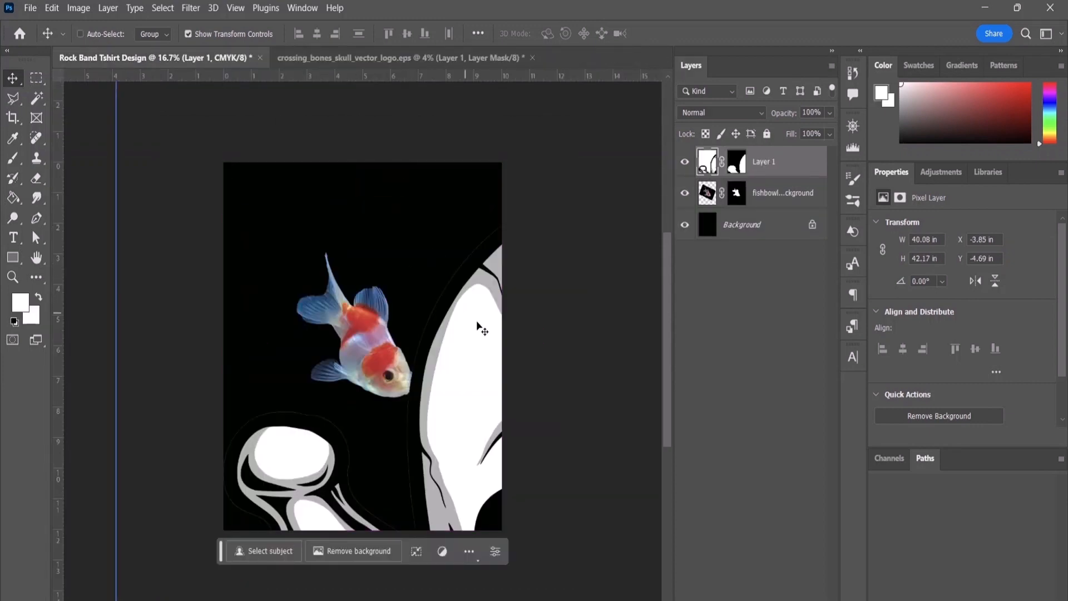
Step: Scale the pasted skull proportionally to about 12% and position it over the fish's tail
{"action": "left_click_drag", "start_coordinate": [477, 328], "coordinate": [222, 220]}
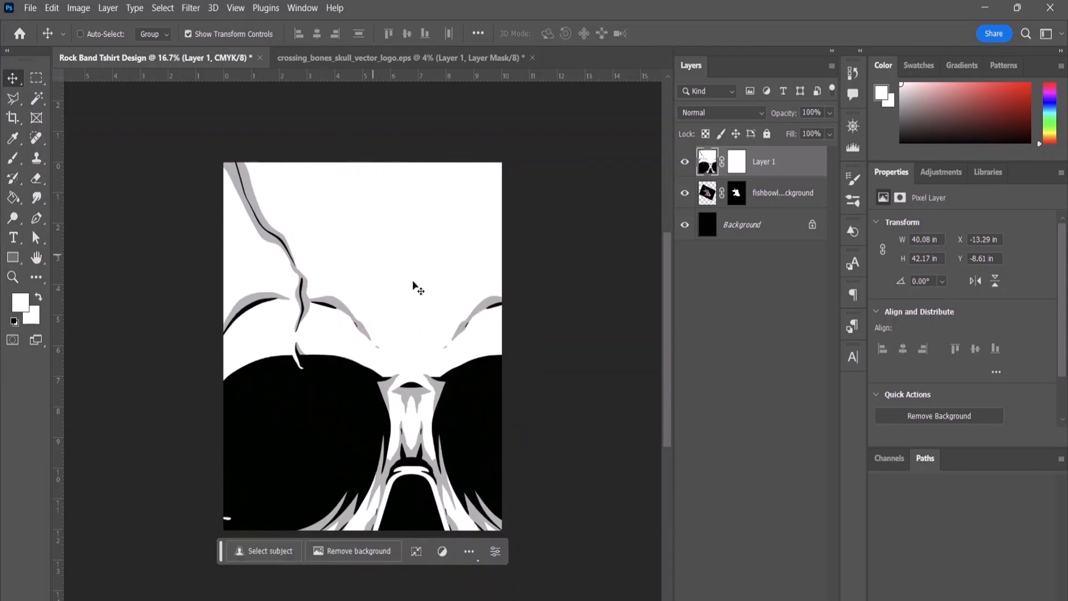
{"action": "key", "text": "ctrl+minus"}
{"action": "key", "text": "ctrl+minus"}
{"action": "key", "text": "ctrl+minus"}
{"action": "key", "text": "ctrl+minus"}
{"action": "key", "text": "ctrl+minus"}
{"action": "key", "text": "ctrl+minus"}
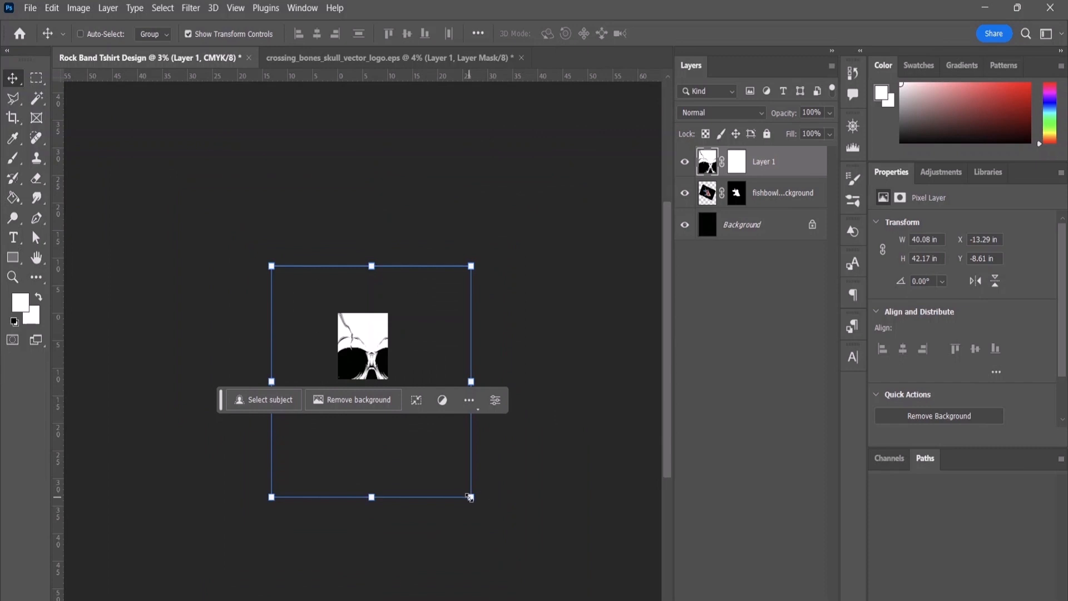
{"action": "left_click_drag", "start_coordinate": [471, 497], "coordinate": [357, 335]}
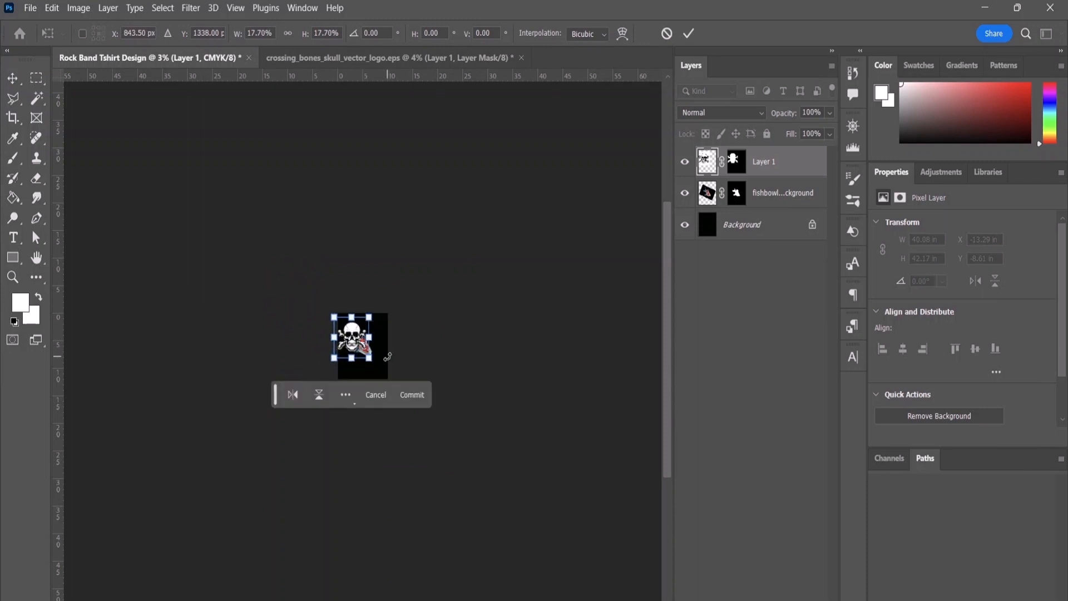
{"action": "scroll", "coordinate": [387, 356], "scroll_direction": "up", "scroll_amount": 8}
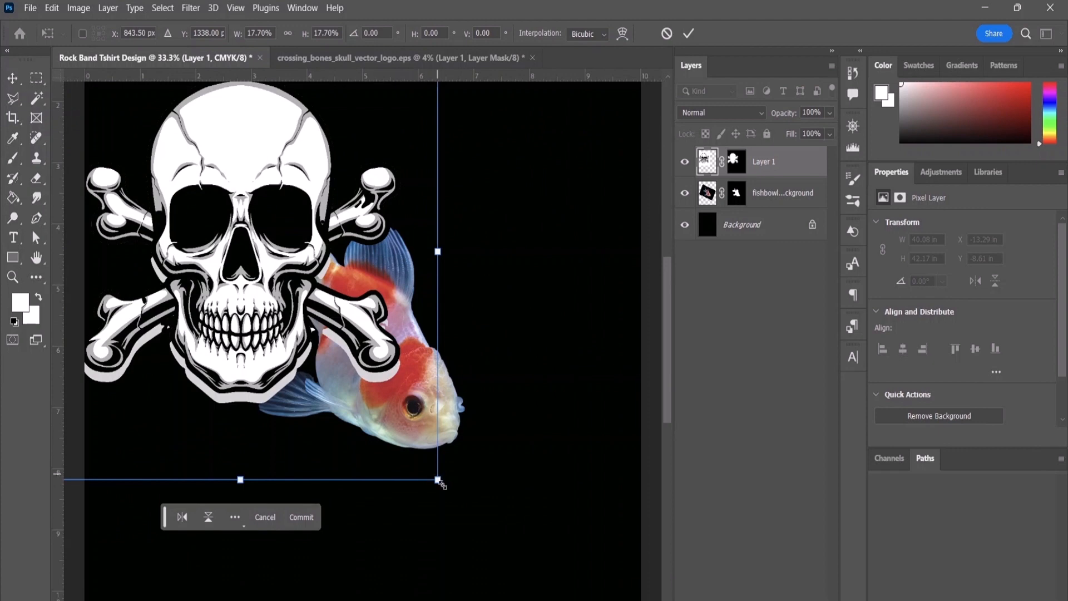
{"action": "left_click_drag", "start_coordinate": [438, 480], "coordinate": [312, 334]}
{"action": "left_click_drag", "start_coordinate": [177, 180], "coordinate": [228, 266]}
{"action": "left_click_drag", "start_coordinate": [236, 220], "coordinate": [241, 199]}
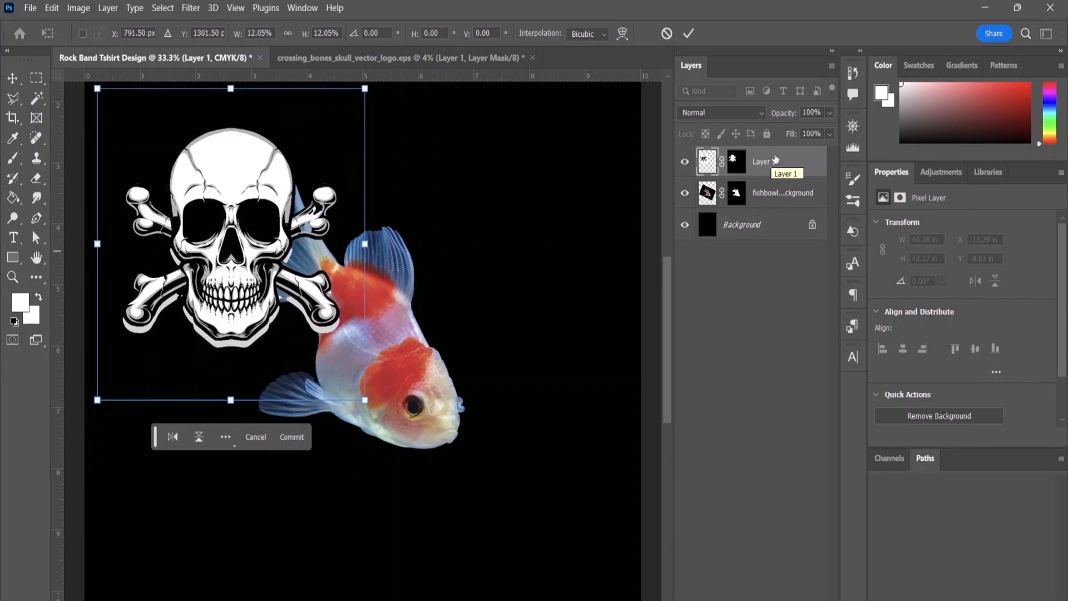
{"action": "key", "text": "Return"}
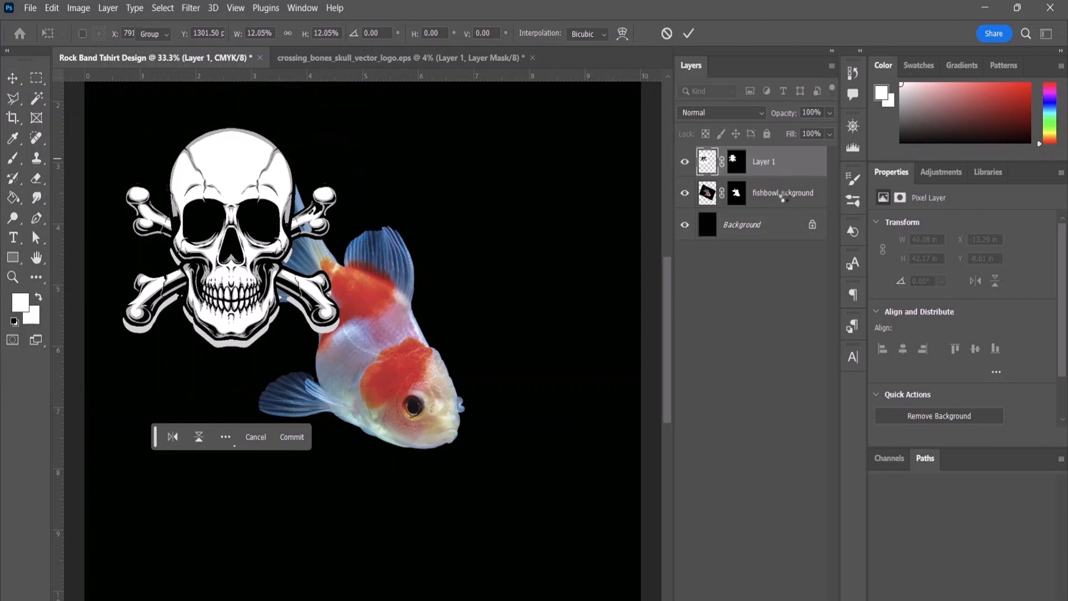
Step: Place the skull's Layer 1 beneath the fish layer and move it down to the fish's lower left
{"action": "key", "text": "ctrl+bracketleft"}
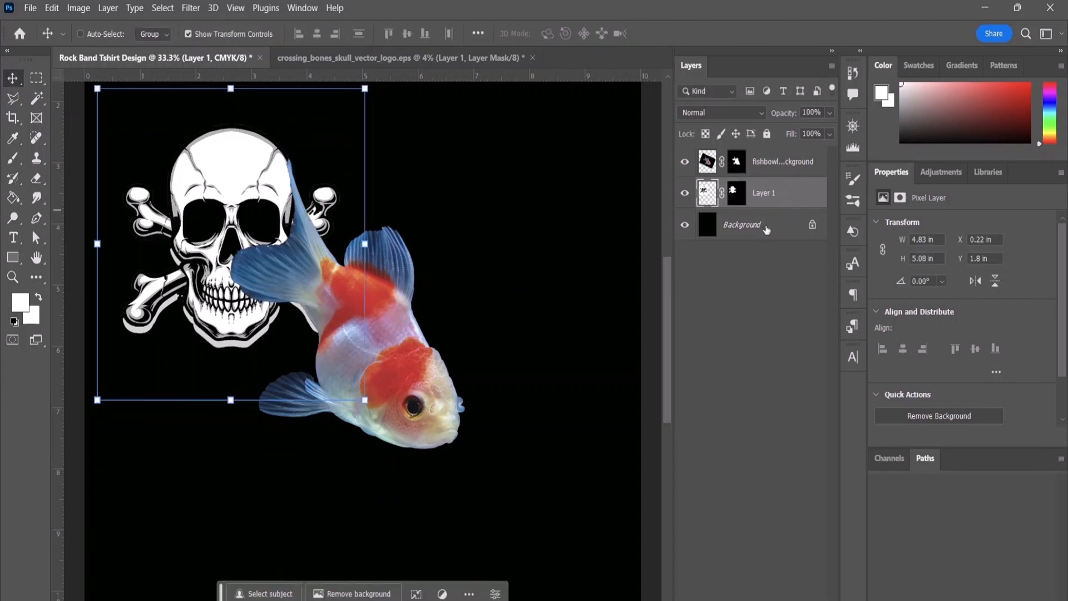
{"action": "left_click_drag", "start_coordinate": [228, 190], "coordinate": [231, 193]}
{"action": "left_click_drag", "start_coordinate": [223, 240], "coordinate": [225, 348]}
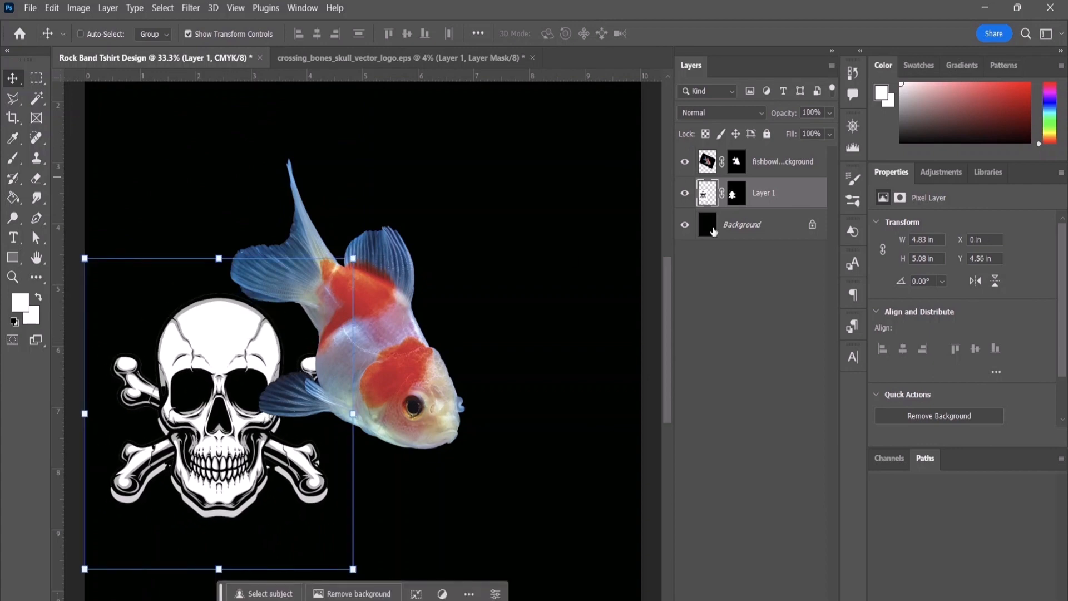
Step: Duplicate the skull's Layer 1 within the same document and move the copy to the fish's upper right
{"action": "right_click", "coordinate": [778, 196]}
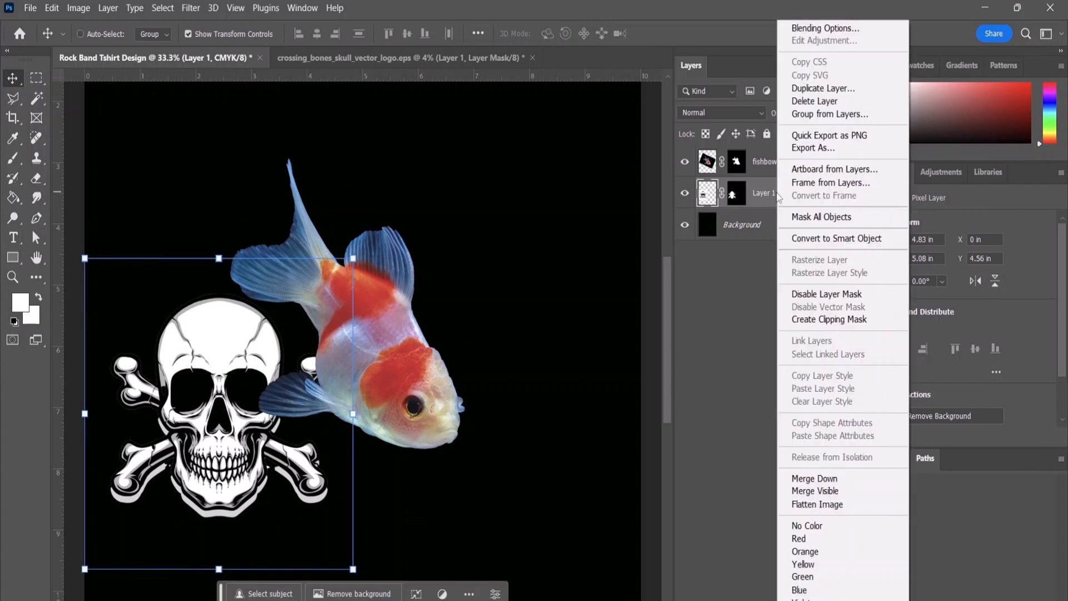
{"action": "left_click", "coordinate": [823, 89]}
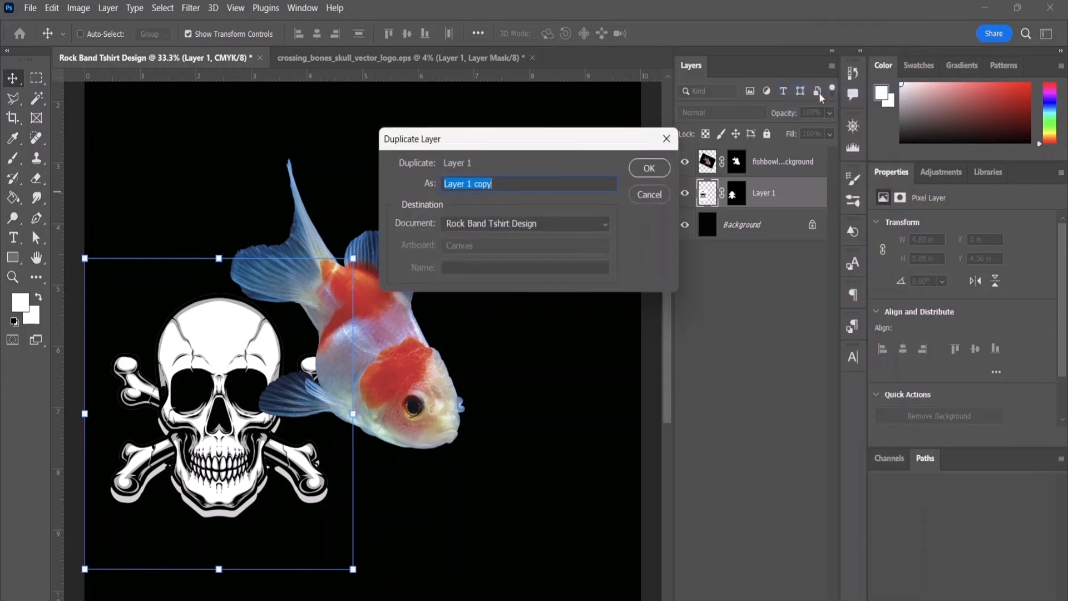
{"action": "left_click", "coordinate": [658, 174]}
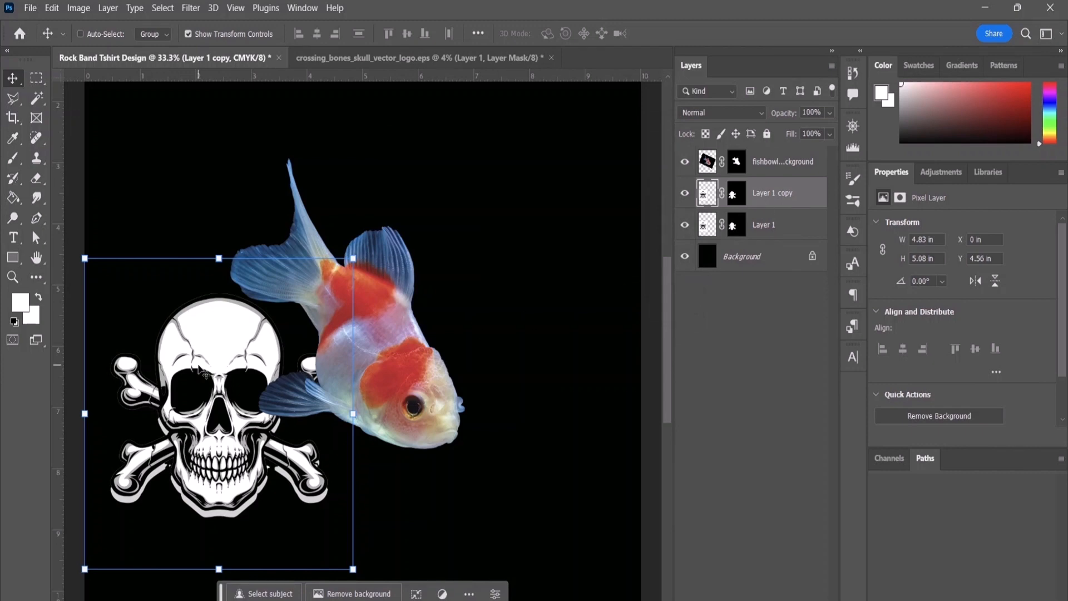
{"action": "left_click_drag", "start_coordinate": [201, 370], "coordinate": [420, 186]}
{"action": "scroll", "coordinate": [479, 351], "scroll_direction": "up", "scroll_amount": 3}
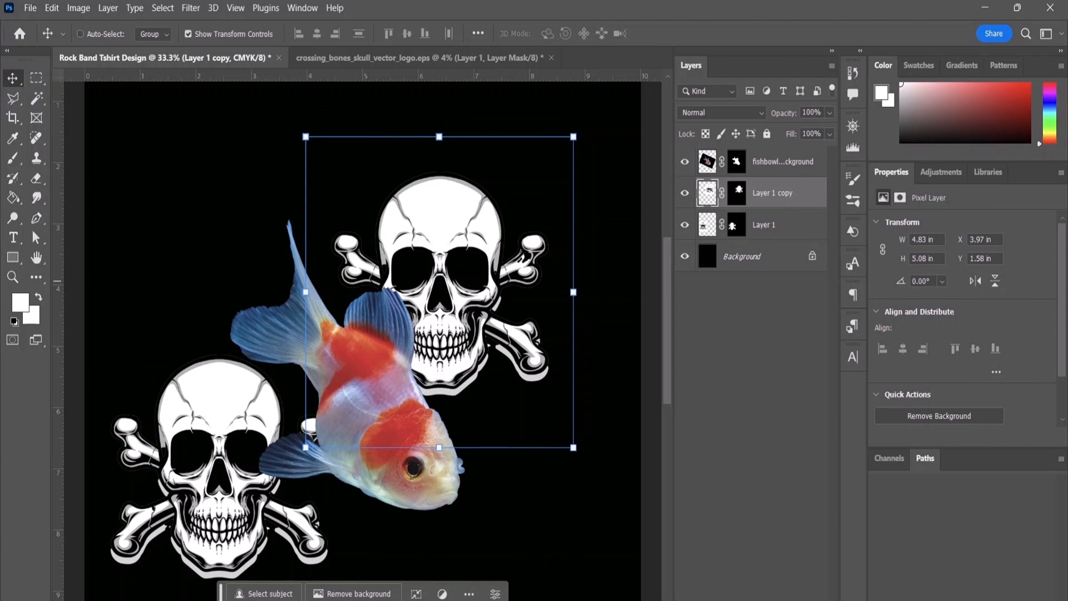
Step: Open the 91231 EPS from the Downloads floral-card folder in Photoshop 2023, rasterized at 15.583 x 13.641 inches, 300 pixels/inch, CMYK Color
{"action": "mouse_move", "coordinate": [643, 600]}
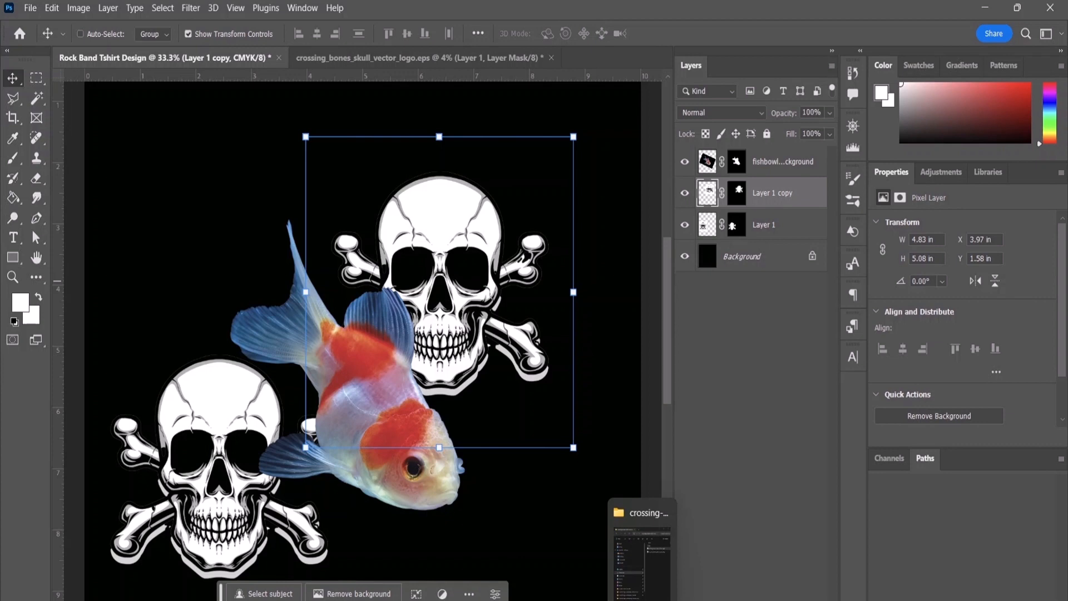
{"action": "left_click", "coordinate": [642, 557]}
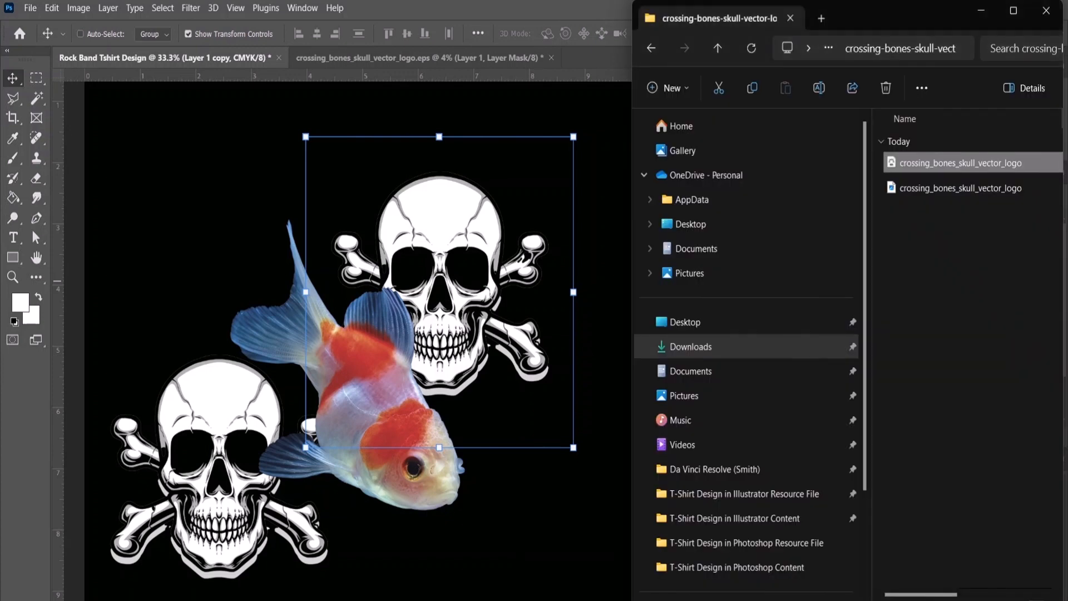
{"action": "left_click", "coordinate": [723, 344]}
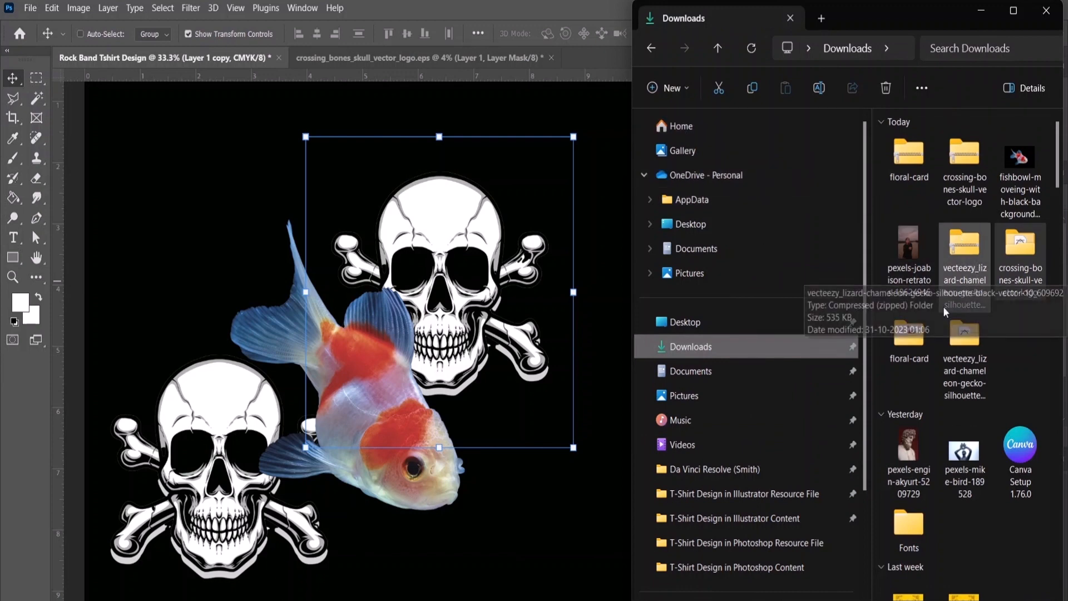
{"action": "left_click", "coordinate": [913, 344]}
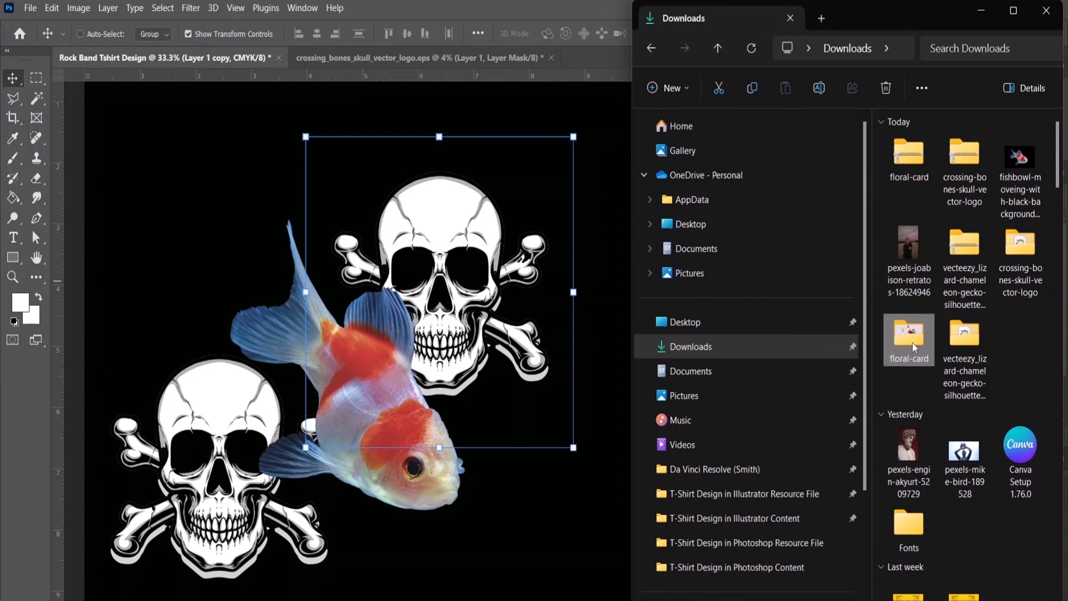
{"action": "double_click", "coordinate": [912, 343]}
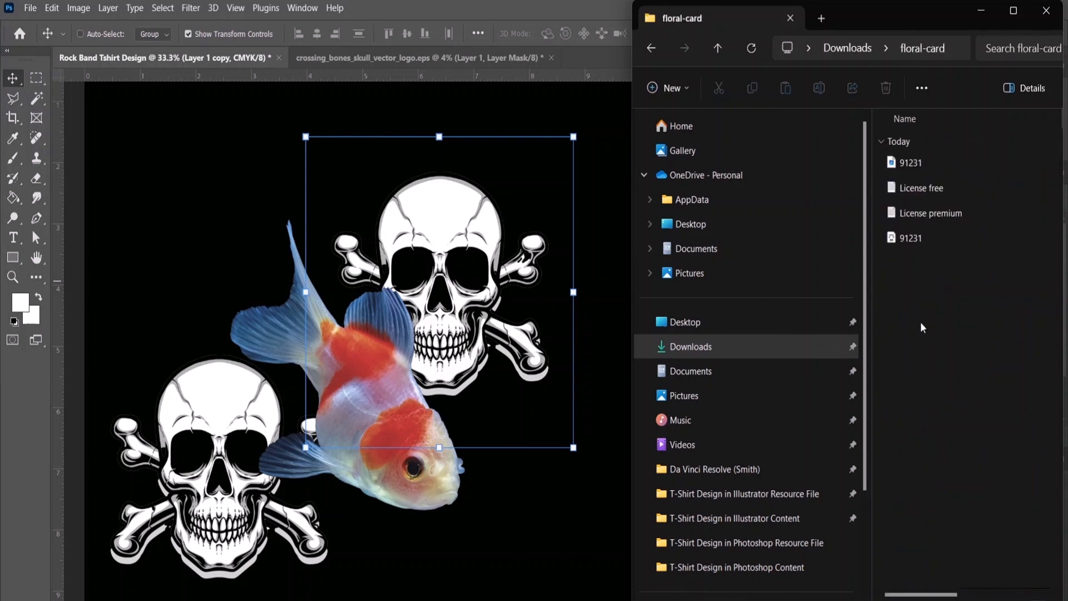
{"action": "right_click", "coordinate": [924, 239]}
{"action": "left_click", "coordinate": [970, 254]}
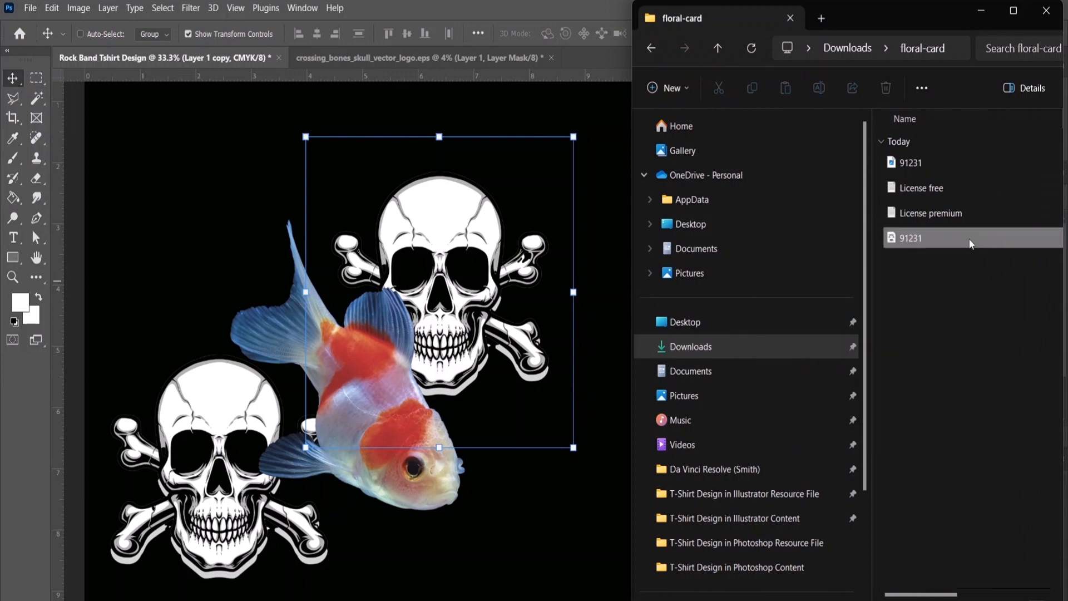
{"action": "right_click", "coordinate": [955, 236]}
{"action": "mouse_move", "coordinate": [877, 309]}
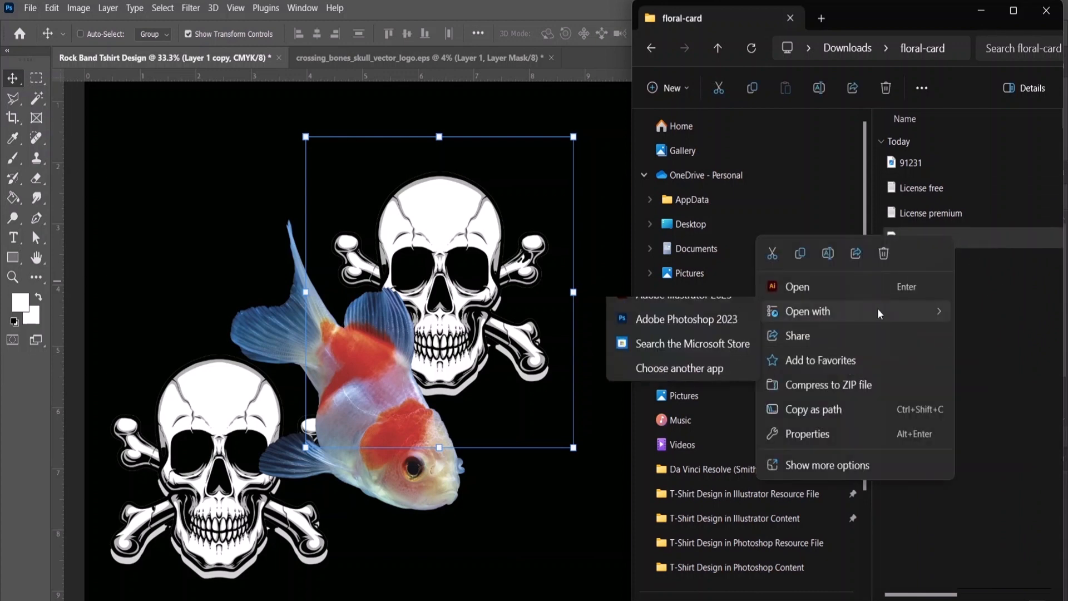
{"action": "left_click", "coordinate": [693, 337]}
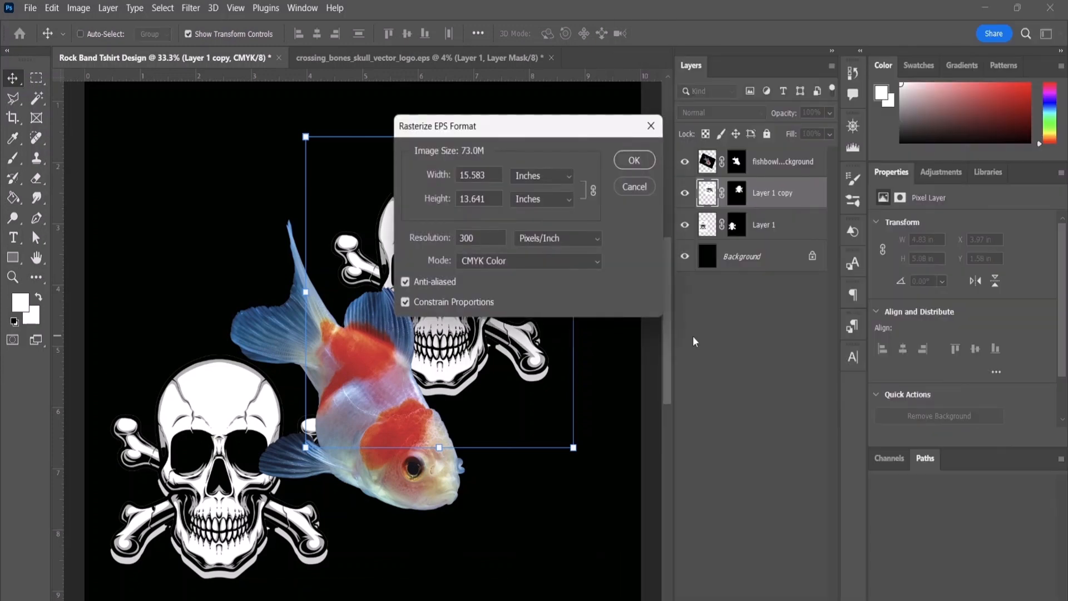
{"action": "left_click", "coordinate": [634, 161]}
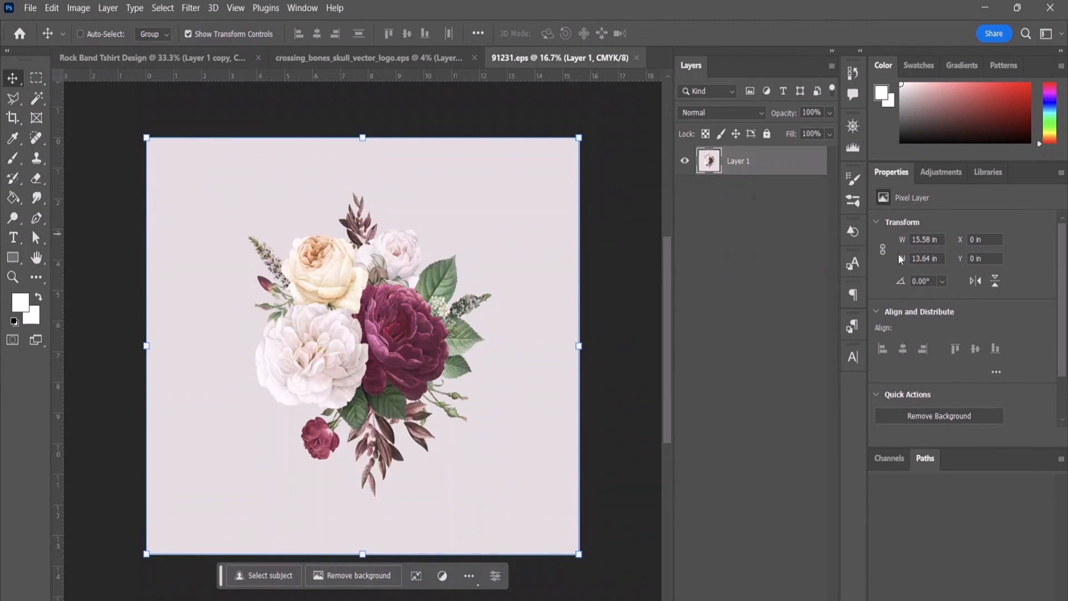
Step: Remove the background from the floral artwork's Layer 1 in 91231.eps
{"action": "right_click", "coordinate": [764, 167]}
{"action": "left_click", "coordinate": [727, 212]}
{"action": "left_click", "coordinate": [918, 422]}
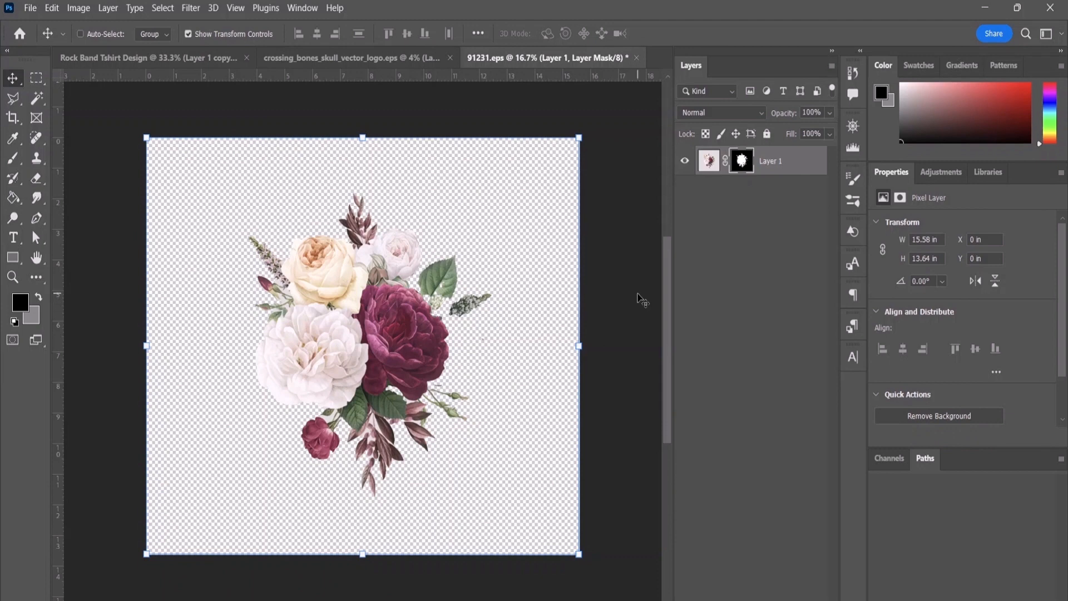
Step: Paste the cut-out flowers into the Rock Band Tshirt Design document, above the skull layers and beneath the fish
{"action": "left_click", "coordinate": [152, 59]}
{"action": "right_click", "coordinate": [199, 165]}
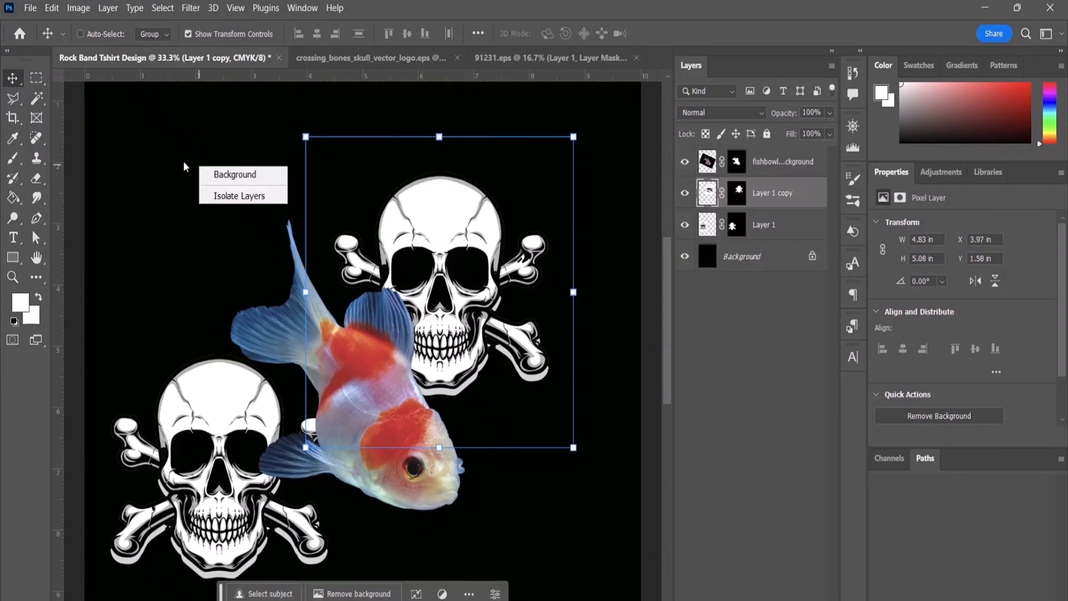
{"action": "left_click", "coordinate": [143, 151]}
{"action": "key", "text": "ctrl+v"}
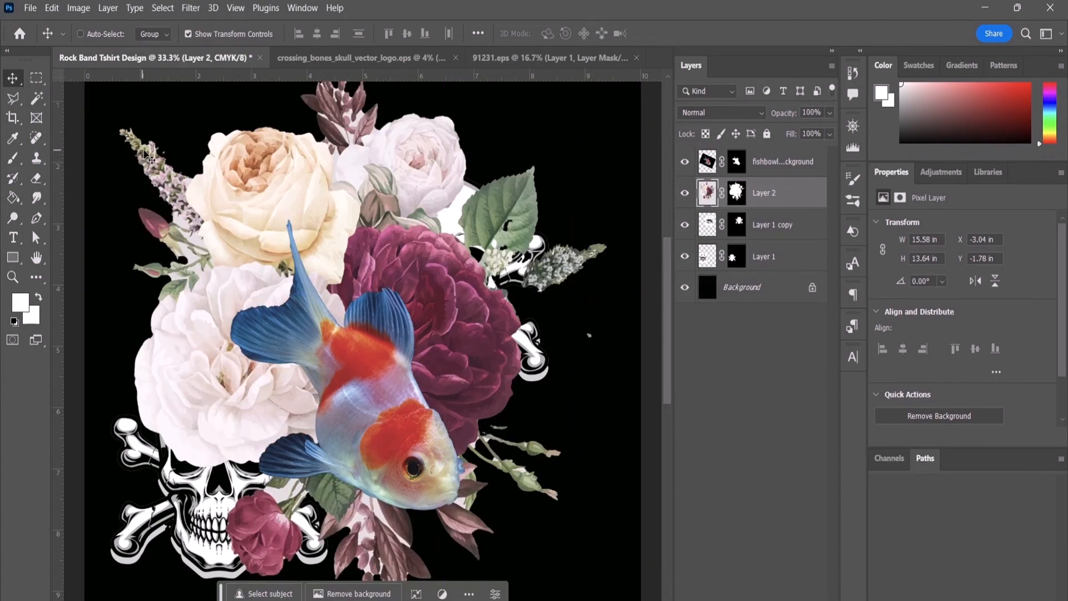
Step: Scale the pasted flowers on Layer 2 proportionally to about 52.6% and position them at the fish's upper left
{"action": "left_click_drag", "start_coordinate": [310, 177], "coordinate": [194, 141]}
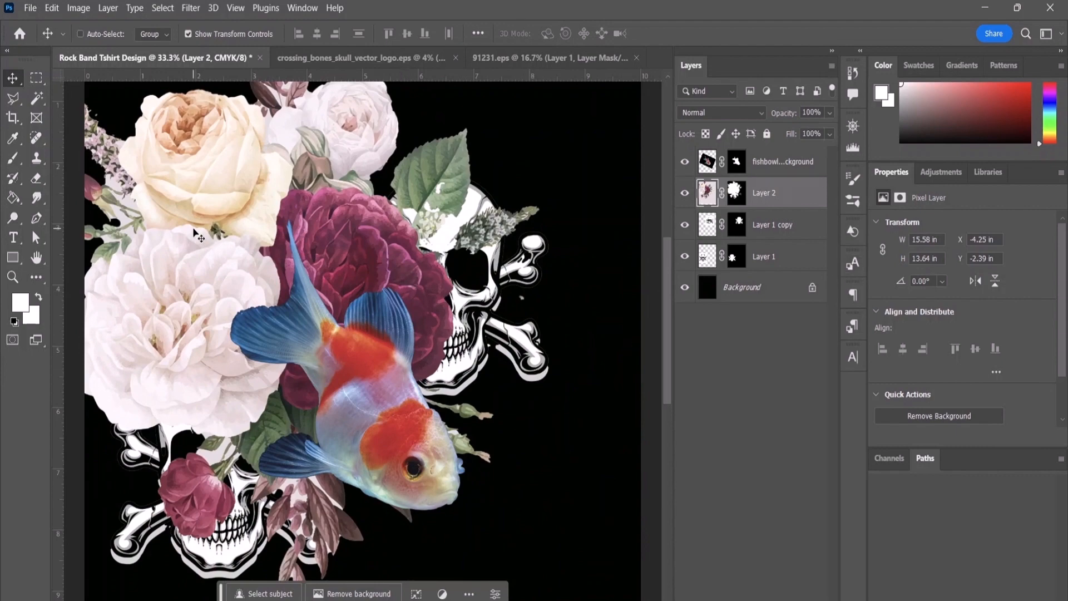
{"action": "mouse_move", "coordinate": [166, 208]}
{"action": "left_mouse_down"}
{"action": "mouse_move", "coordinate": [191, 281]}
{"action": "mouse_move", "coordinate": [378, 366]}
{"action": "mouse_move", "coordinate": [195, 178]}
{"action": "mouse_move", "coordinate": [187, 203]}
{"action": "left_mouse_up"}
{"action": "key", "text": "ctrl"}
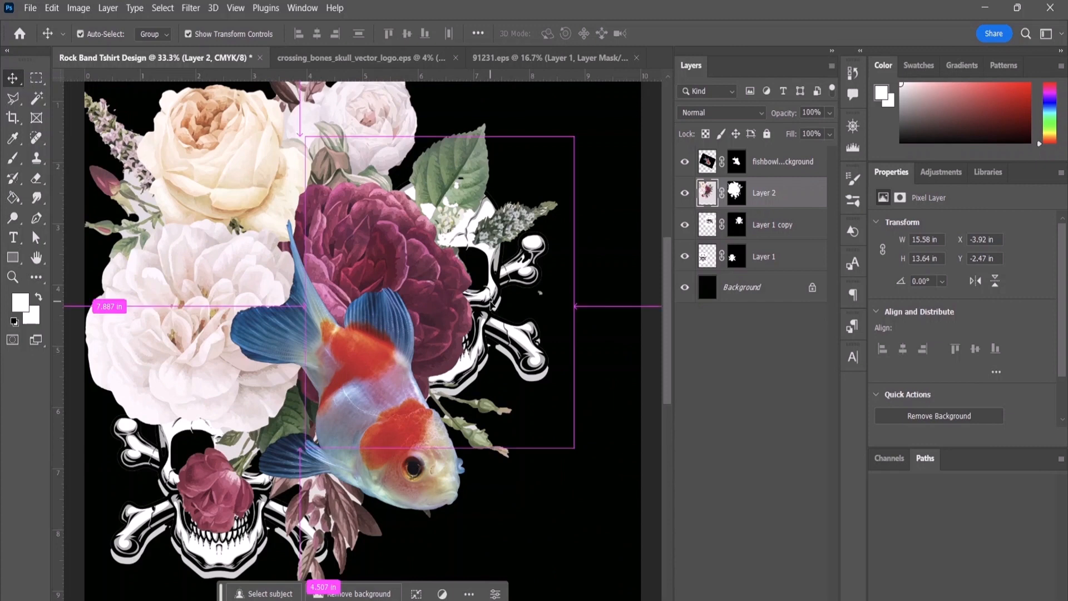
{"action": "key", "text": "ctrl+minus"}
{"action": "key", "text": "ctrl+minus"}
{"action": "key", "text": "ctrl+minus"}
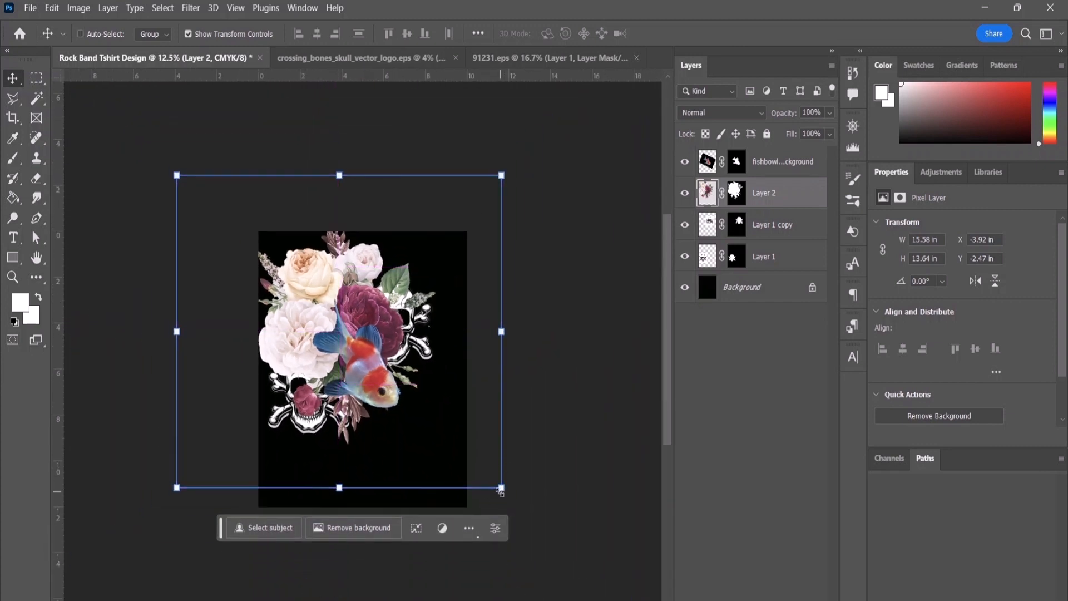
{"action": "left_click_drag", "start_coordinate": [500, 490], "coordinate": [347, 338]}
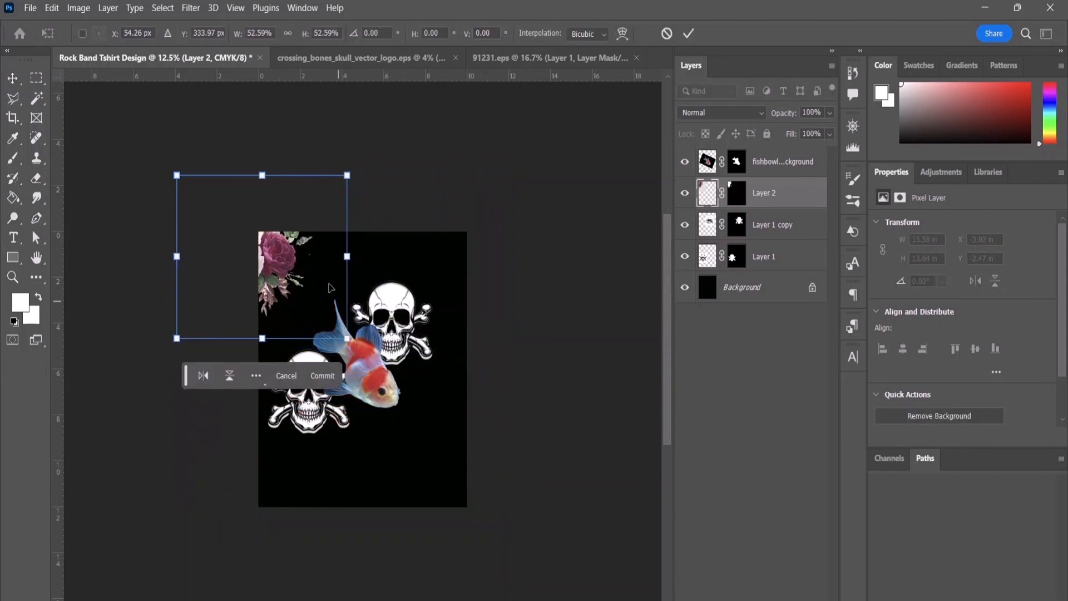
{"action": "left_click_drag", "start_coordinate": [279, 261], "coordinate": [343, 322]}
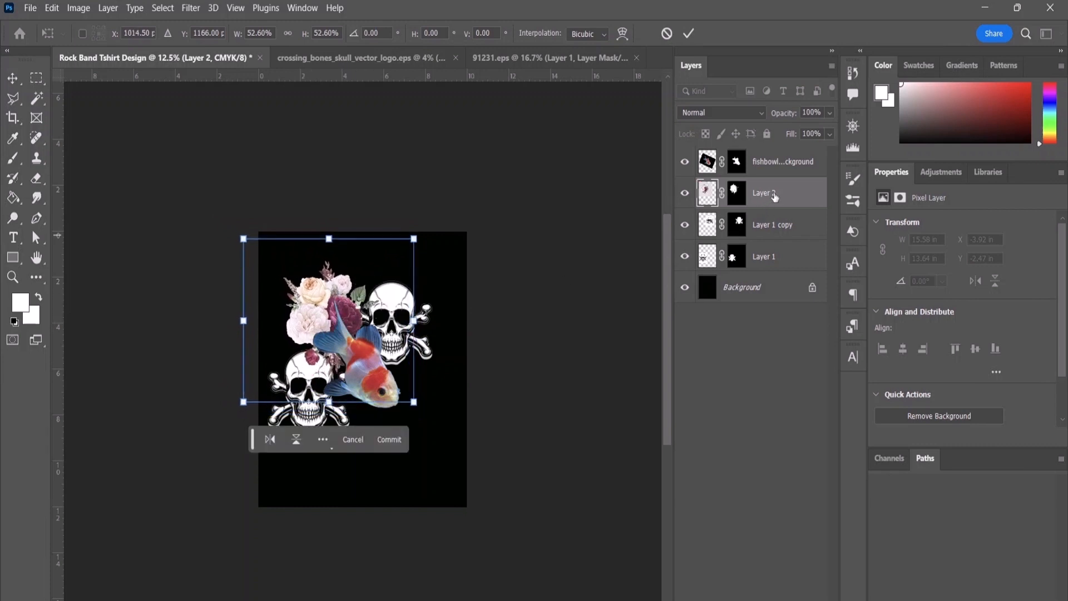
{"action": "key", "text": "Return"}
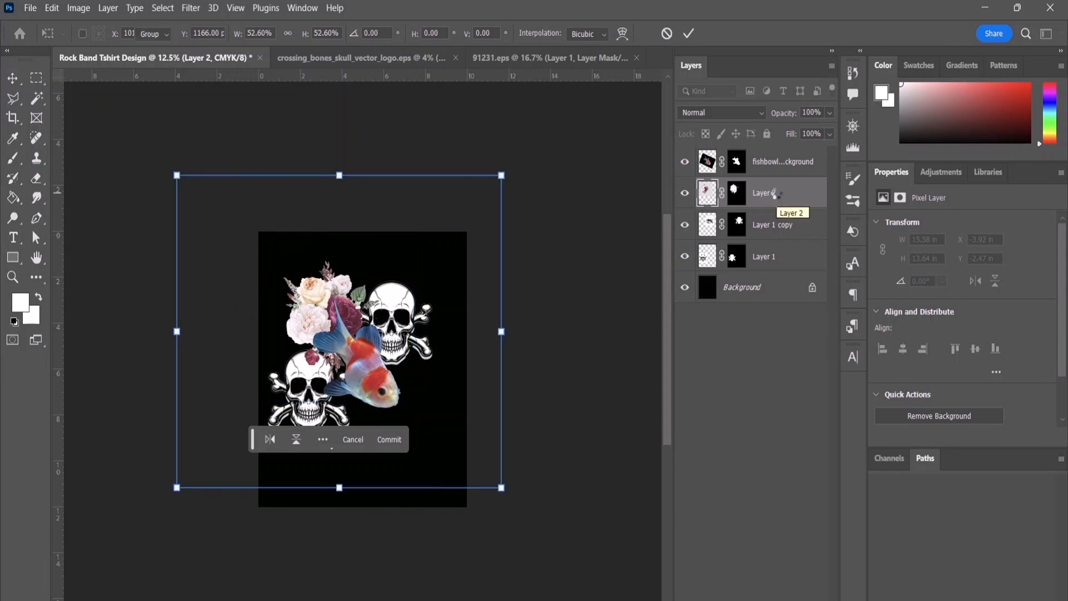
Step: Duplicate the flowers' Layer 2 within the same document and move the copy to the fish's lower right
{"action": "right_click", "coordinate": [781, 200]}
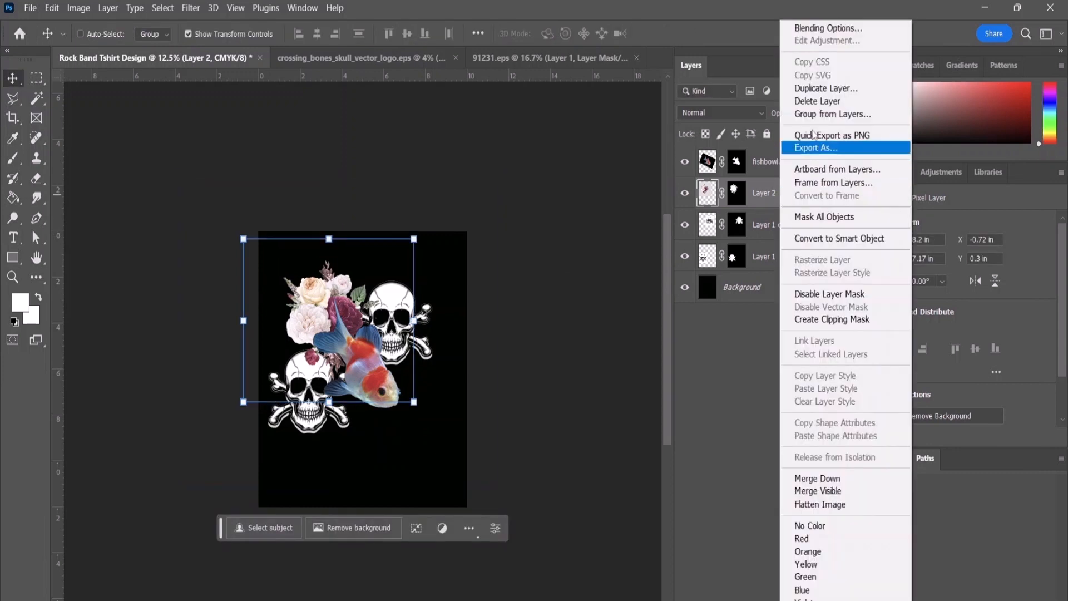
{"action": "left_click", "coordinate": [817, 89]}
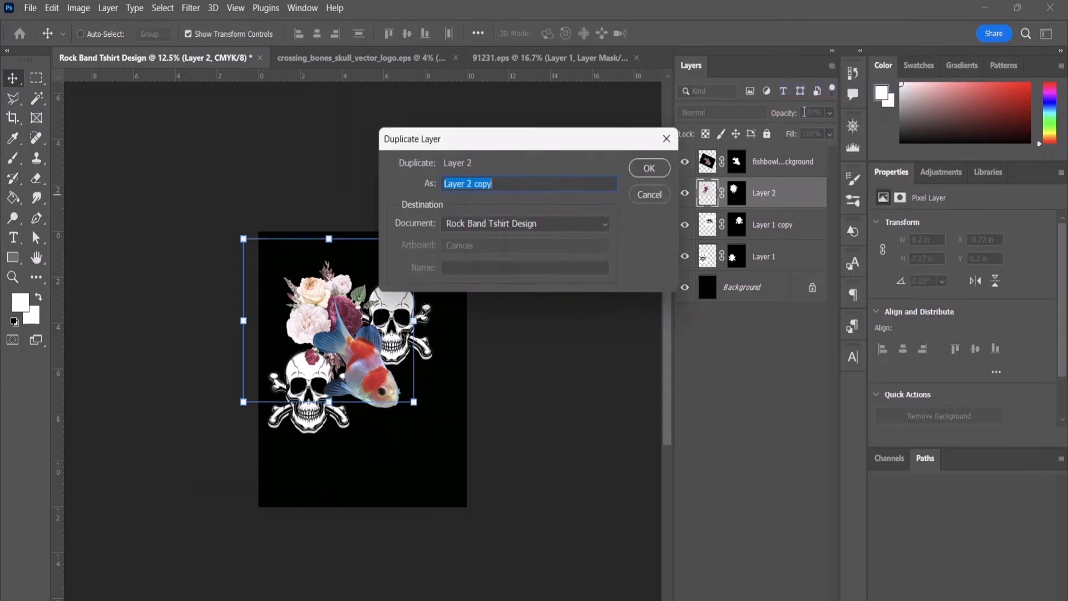
{"action": "left_click", "coordinate": [645, 169]}
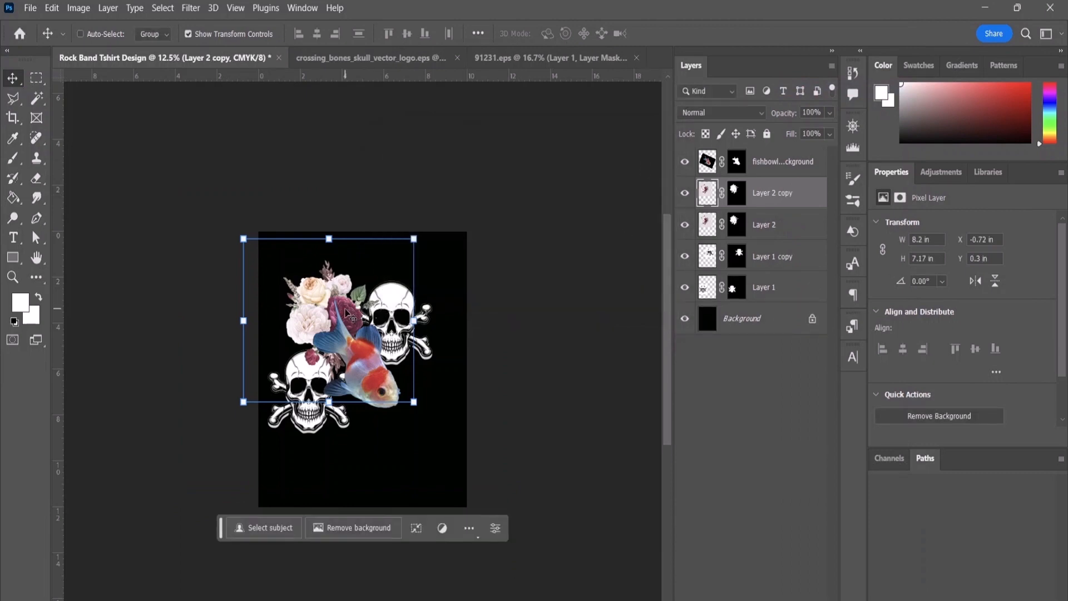
{"action": "left_click_drag", "start_coordinate": [349, 314], "coordinate": [414, 422]}
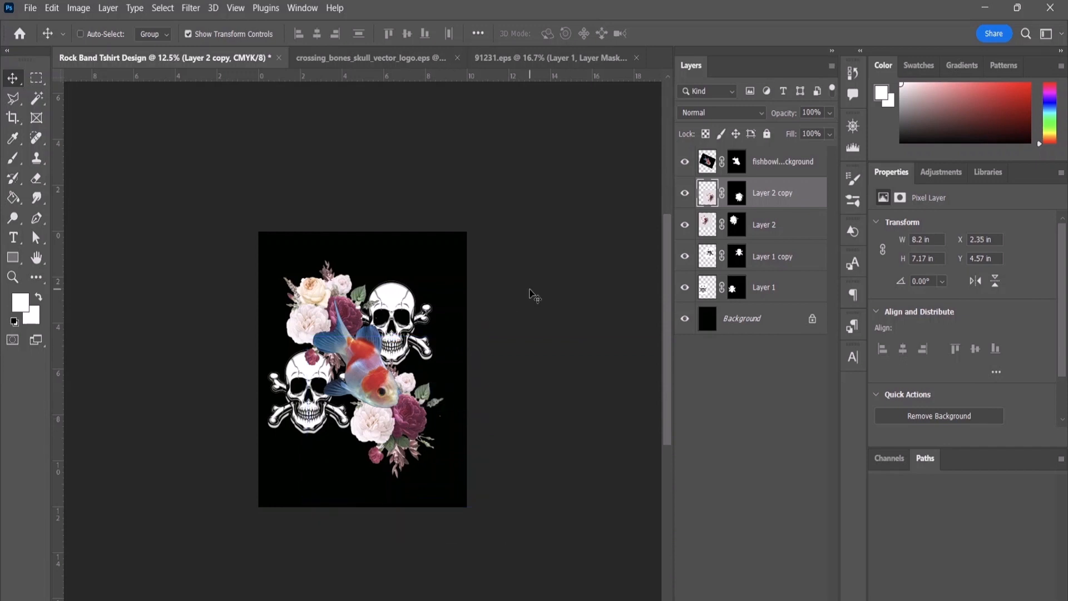
{"action": "left_click_drag", "start_coordinate": [530, 288], "coordinate": [528, 291]}
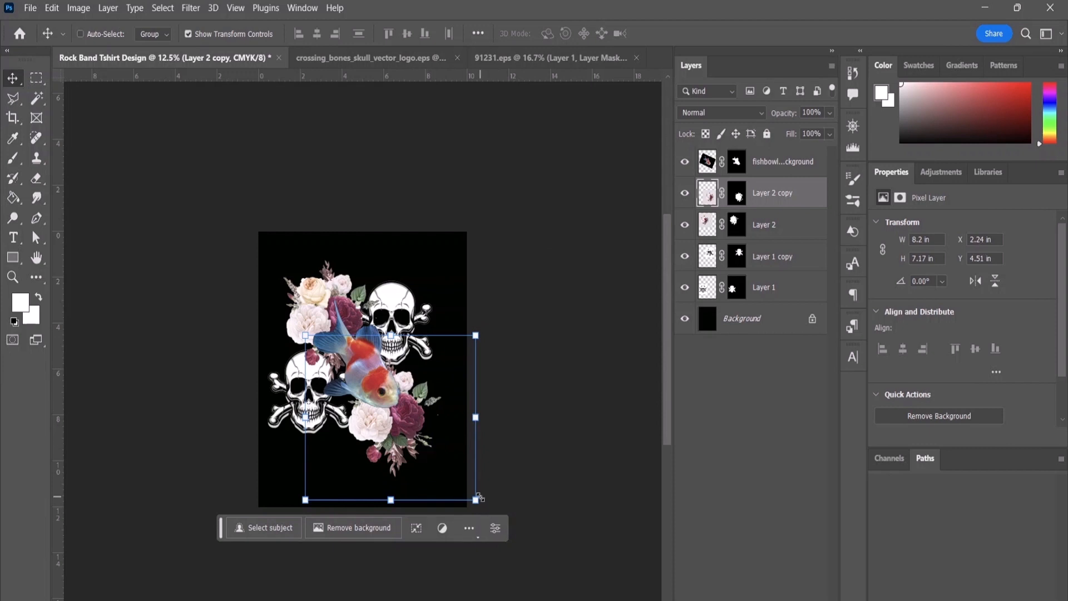
Step: Scale Layer 2 copy to about 82.7% and nudge it right, and scale Layer 2 to about 86.6% toward the fish
{"action": "left_click_drag", "start_coordinate": [479, 498], "coordinate": [450, 469]}
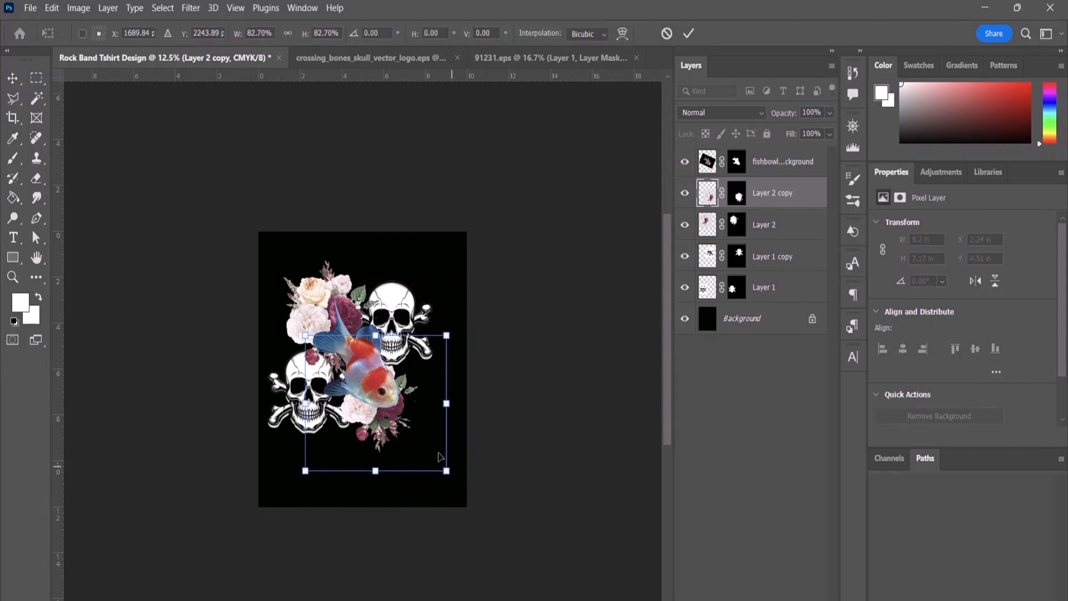
{"action": "left_click_drag", "start_coordinate": [397, 415], "coordinate": [410, 415]}
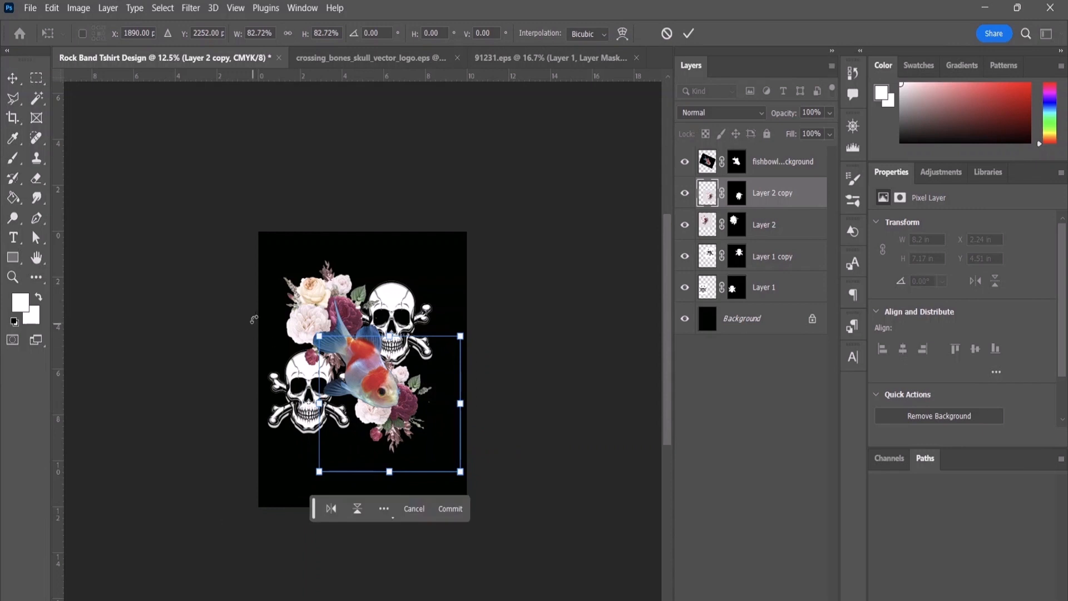
{"action": "left_click", "coordinate": [768, 225]}
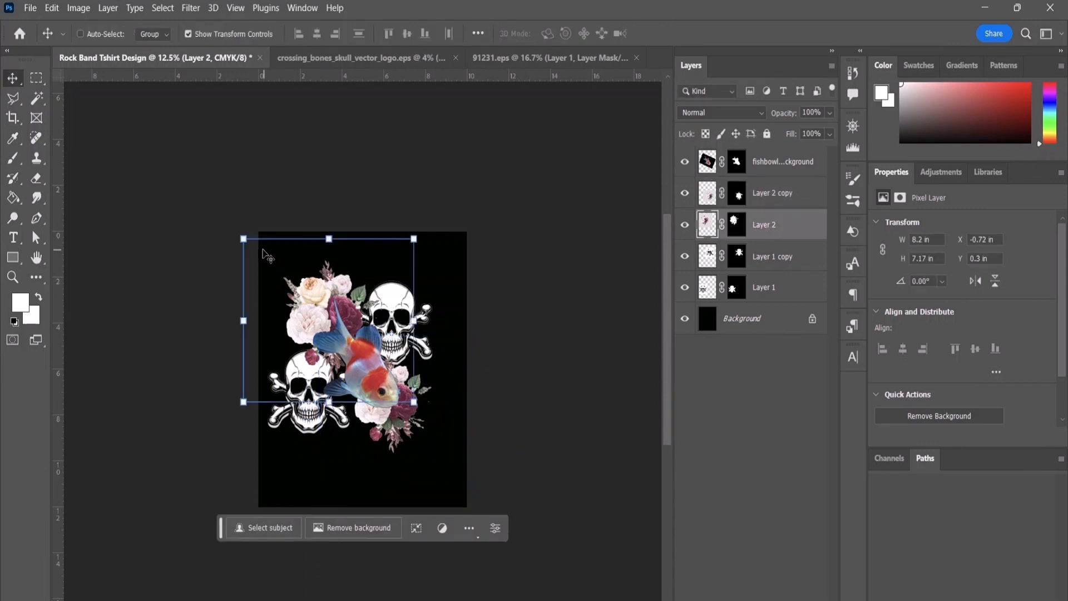
{"action": "left_click_drag", "start_coordinate": [244, 239], "coordinate": [268, 260]}
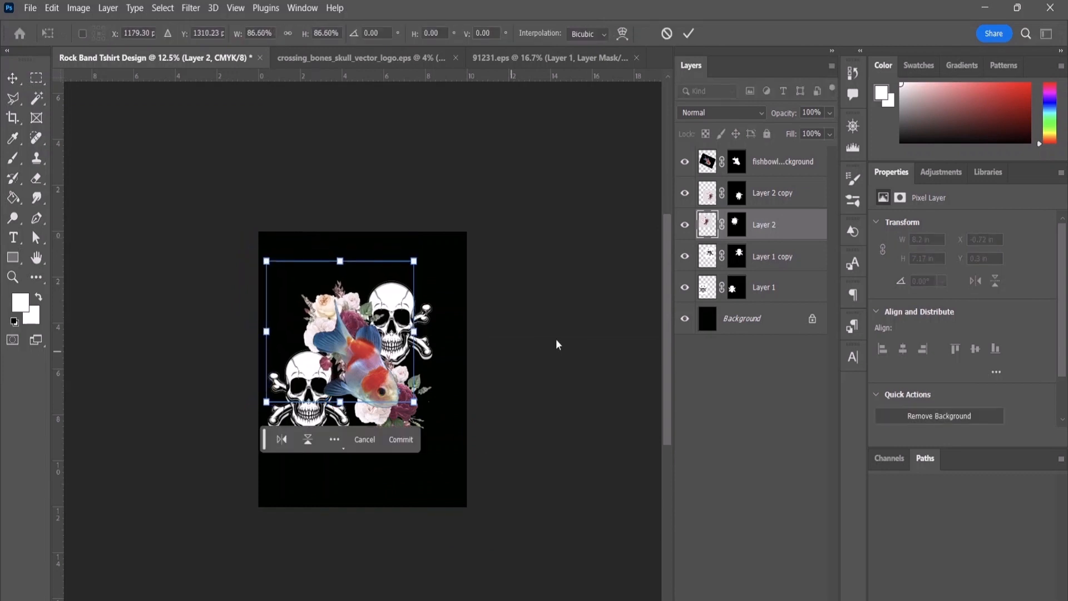
{"action": "left_click", "coordinate": [789, 192]}
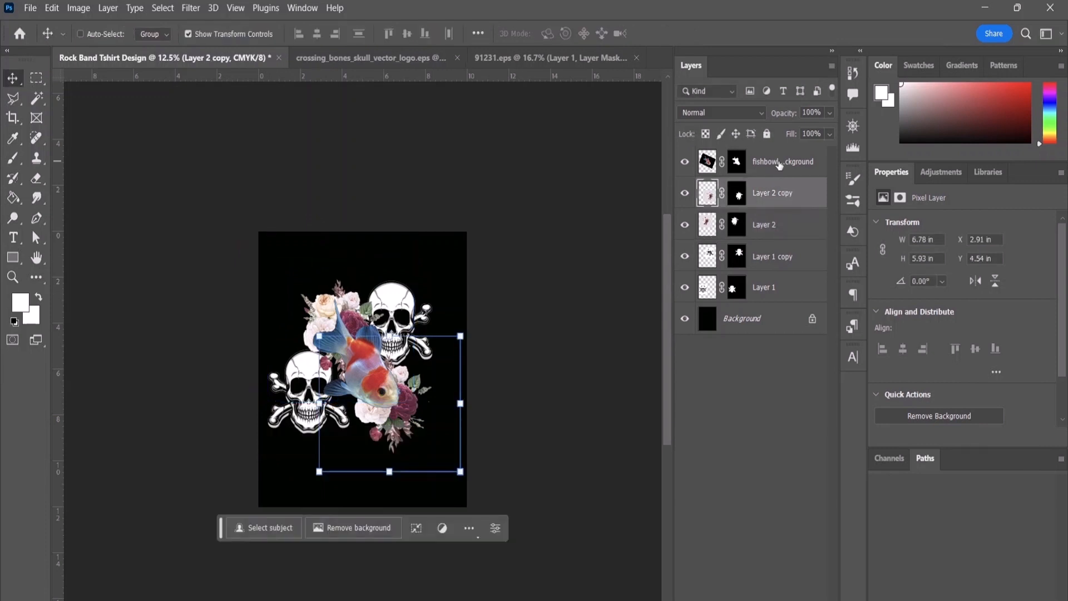
{"action": "left_click", "coordinate": [780, 166]}
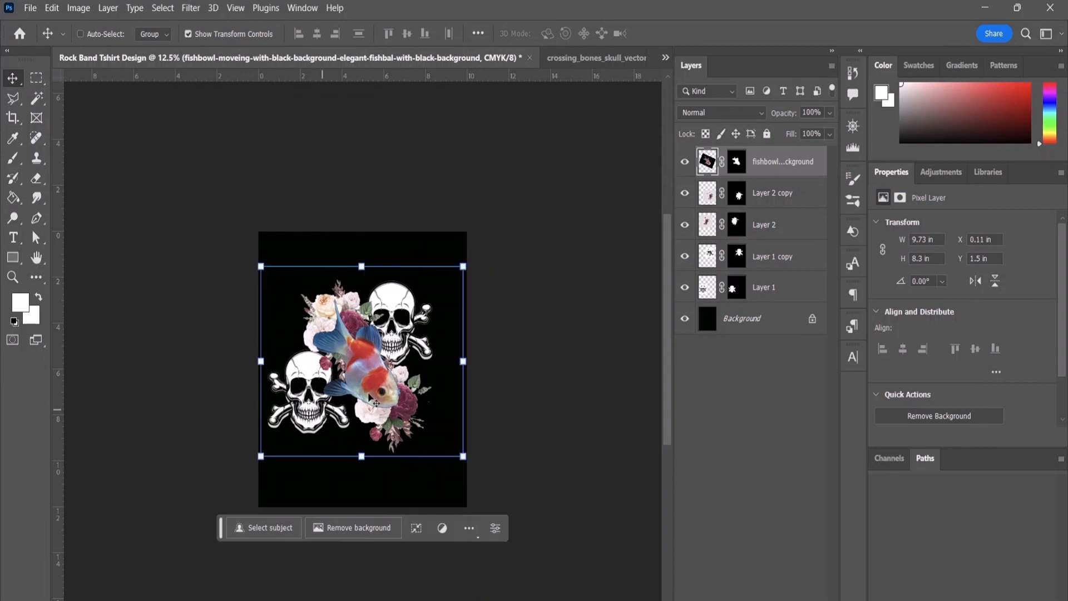
{"action": "left_click", "coordinate": [517, 370]}
{"action": "left_click_drag", "start_coordinate": [517, 370], "coordinate": [602, 356]}
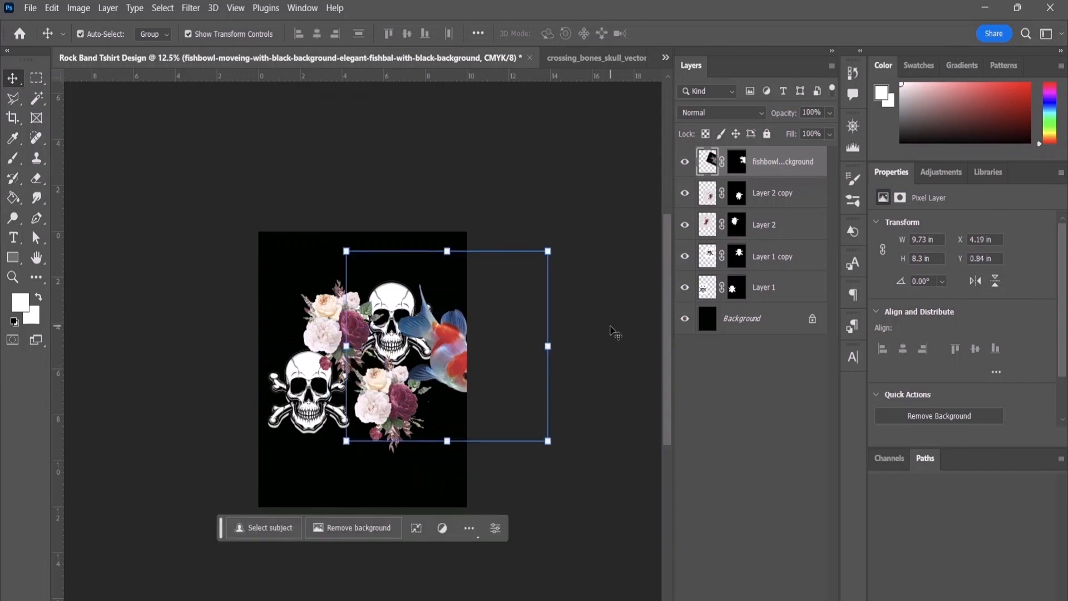
{"action": "key", "text": "ctrl+z"}
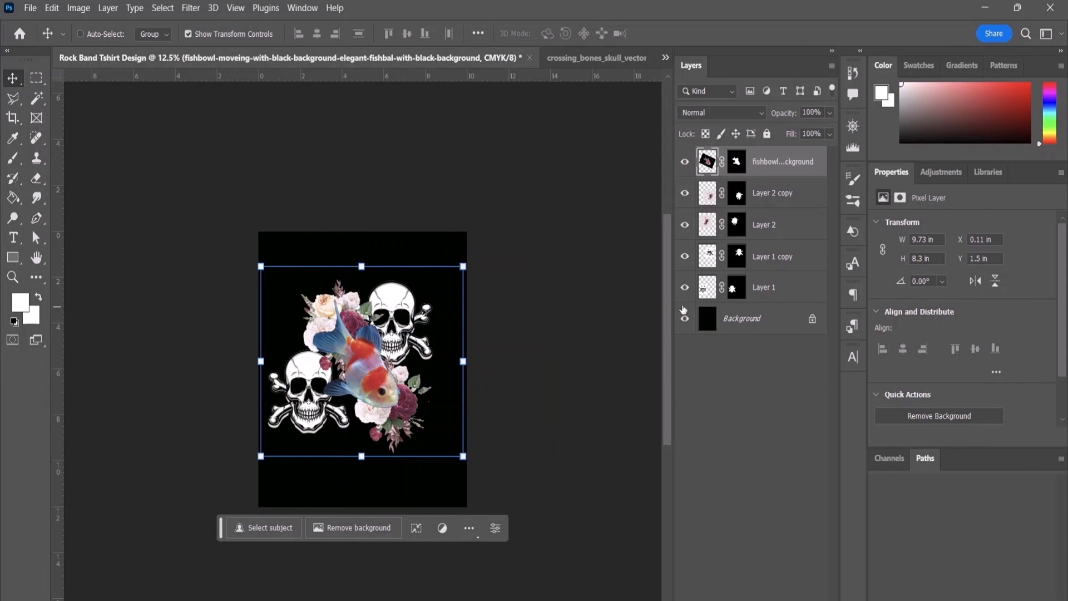
Step: Scale the upper-right skull on Layer 1 copy proportionally to about 71.9% and move it close behind the fish
{"action": "left_click", "coordinate": [790, 261]}
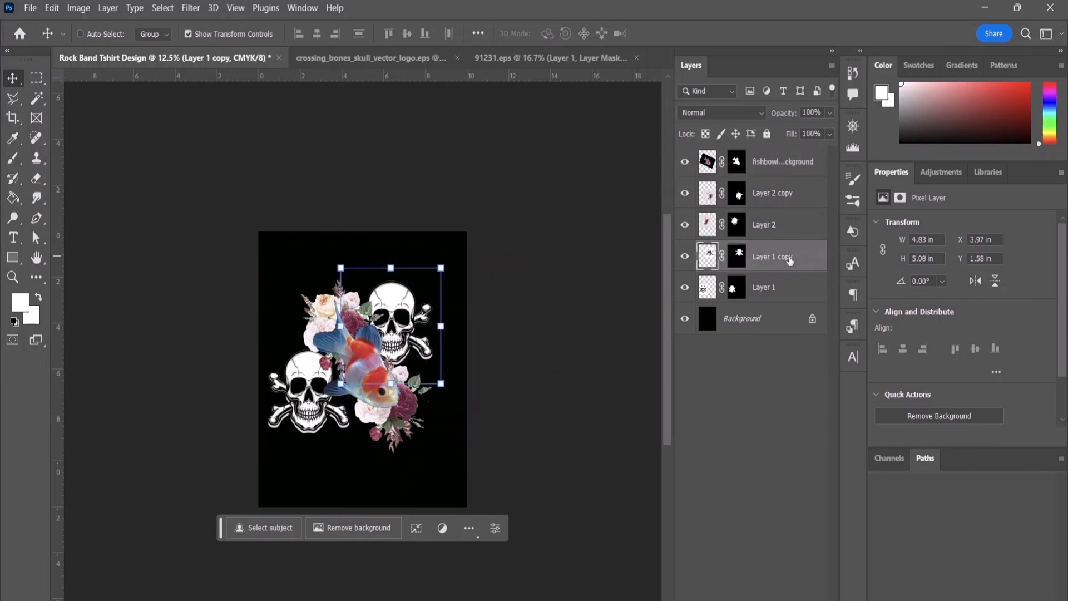
{"action": "left_click_drag", "start_coordinate": [436, 386], "coordinate": [412, 352]}
{"action": "left_click_drag", "start_coordinate": [388, 301], "coordinate": [401, 332]}
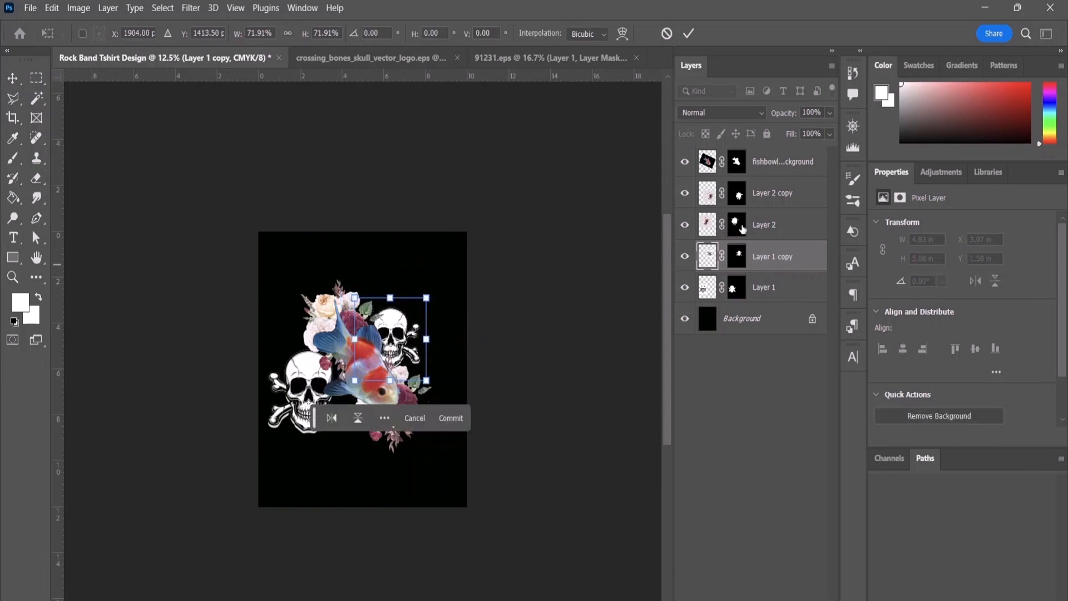
Step: Scale the lower-left skull on Layer 1 proportionally to about 64% and move it right, partly behind the fish
{"action": "left_click", "coordinate": [768, 290]}
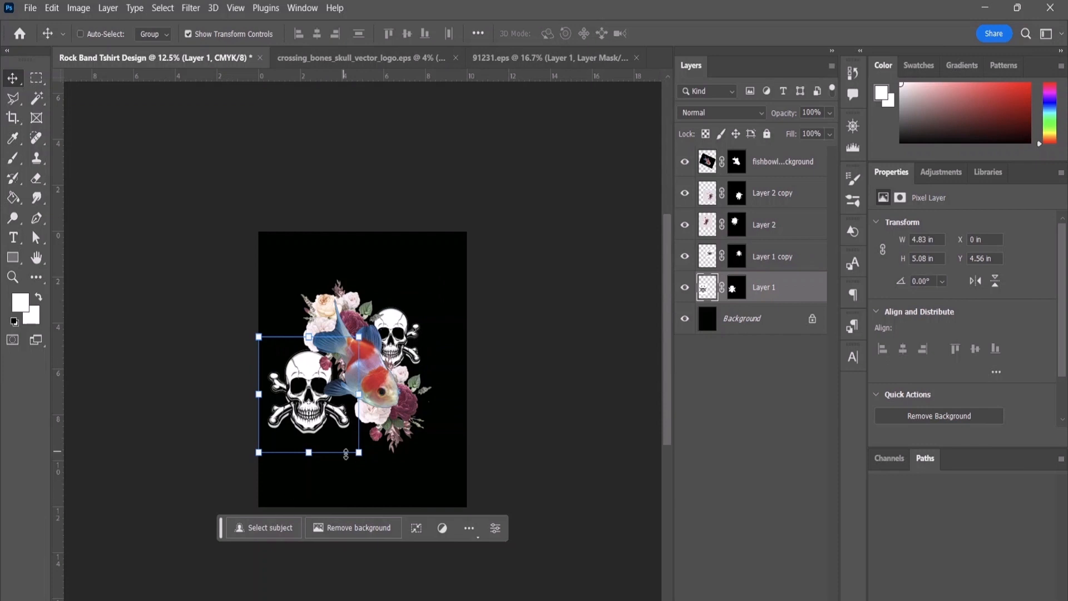
{"action": "left_click_drag", "start_coordinate": [358, 453], "coordinate": [322, 410]}
{"action": "left_click_drag", "start_coordinate": [290, 373], "coordinate": [325, 381]}
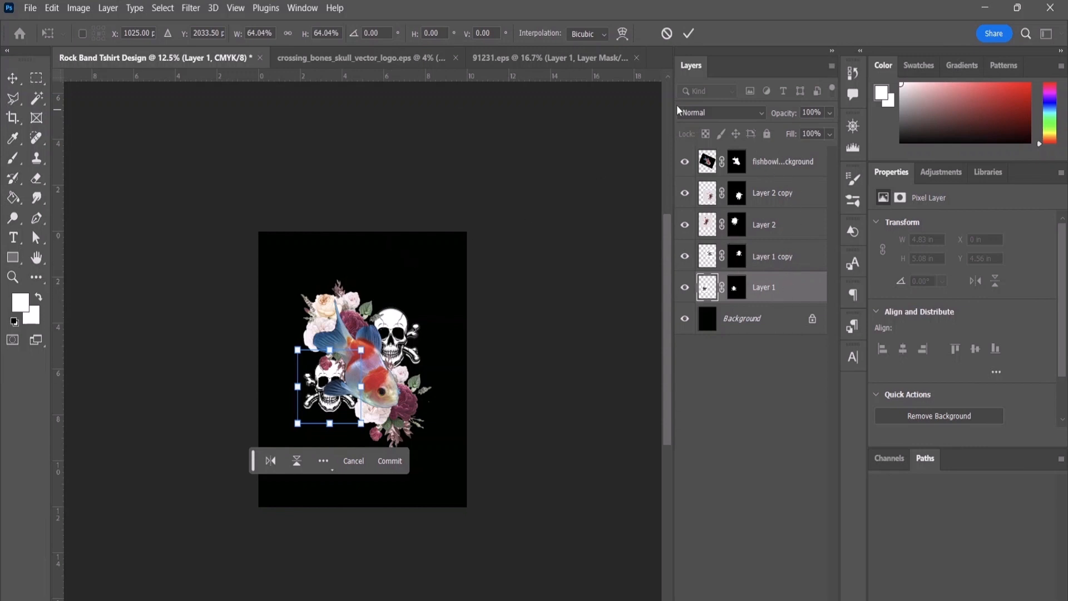
{"action": "left_click", "coordinate": [692, 32]}
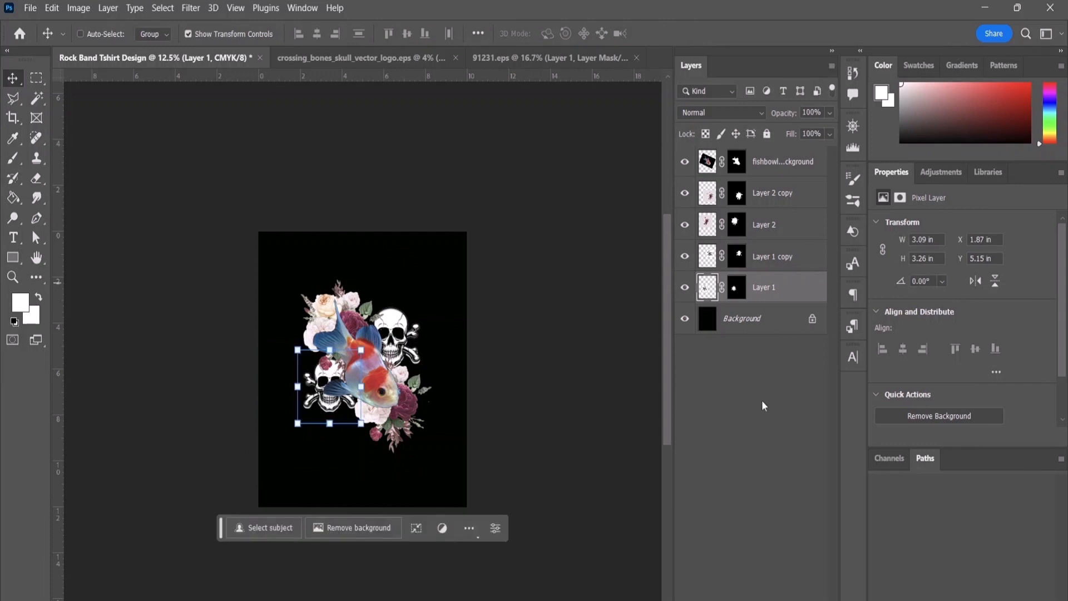
{"action": "left_click", "coordinate": [787, 443]}
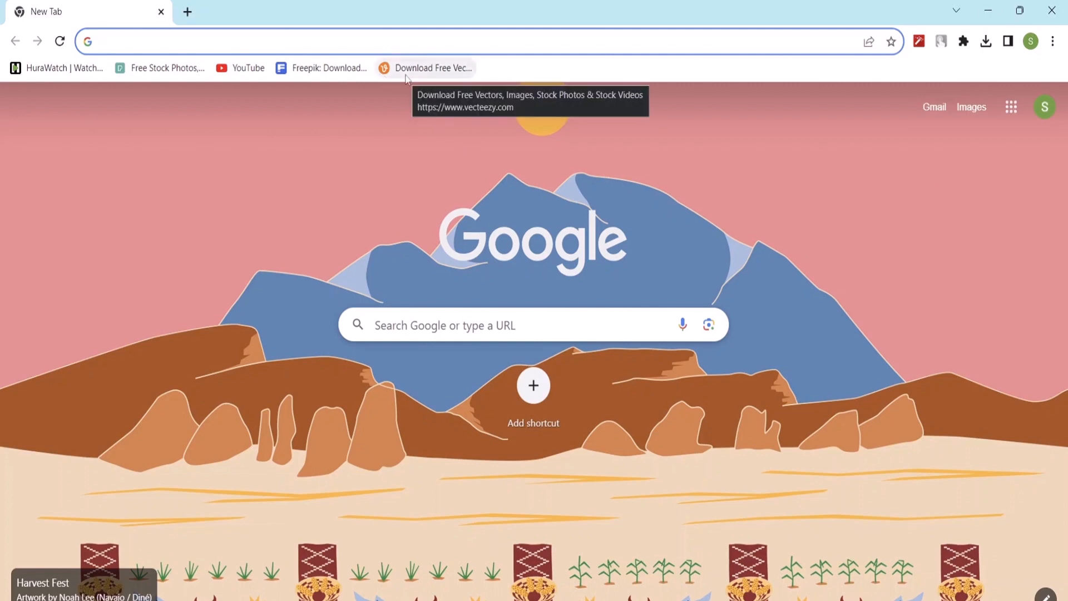
Step: Open Freepik in Chrome and look through its homepage's asset categories, trending categories and curated collections
{"action": "left_click", "coordinate": [322, 77]}
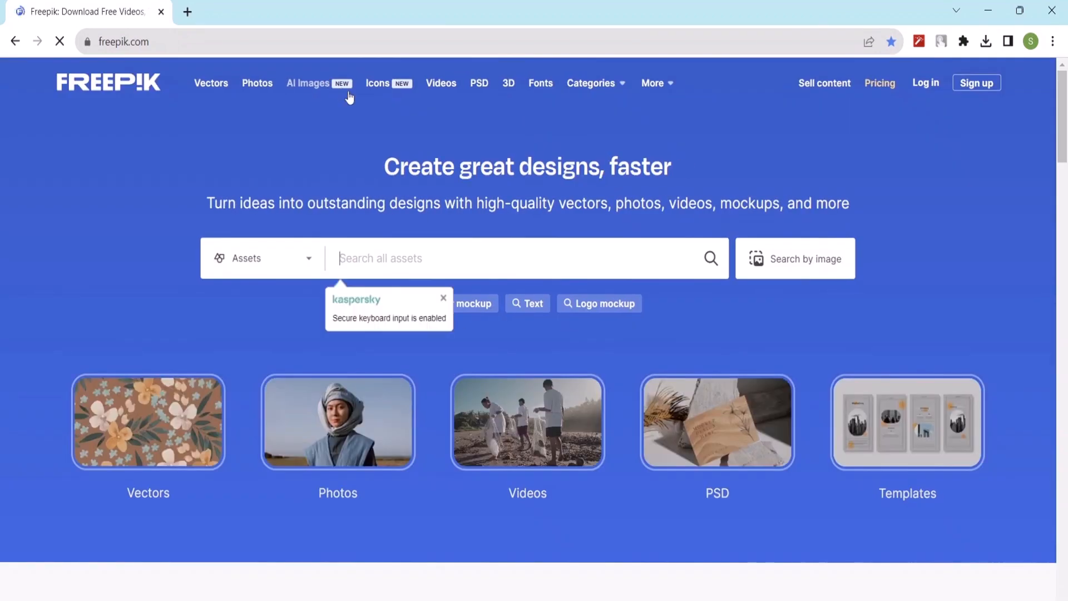
{"action": "scroll", "coordinate": [405, 316], "scroll_direction": "down", "scroll_amount": 13}
{"action": "scroll", "coordinate": [404, 313], "scroll_direction": "up", "scroll_amount": 13}
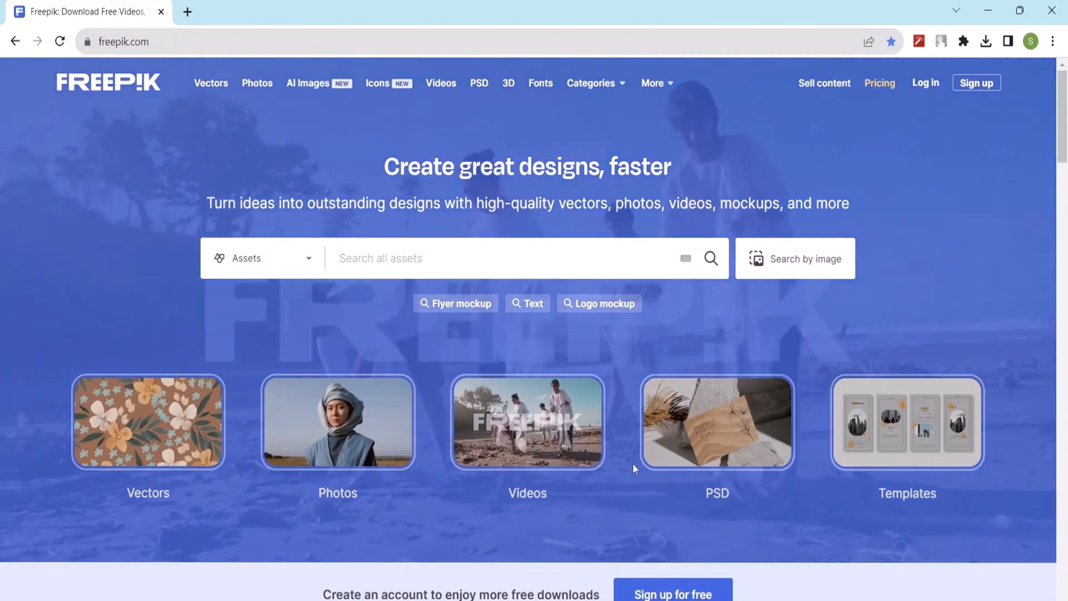
{"action": "scroll", "coordinate": [483, 521], "scroll_direction": "down", "scroll_amount": 10}
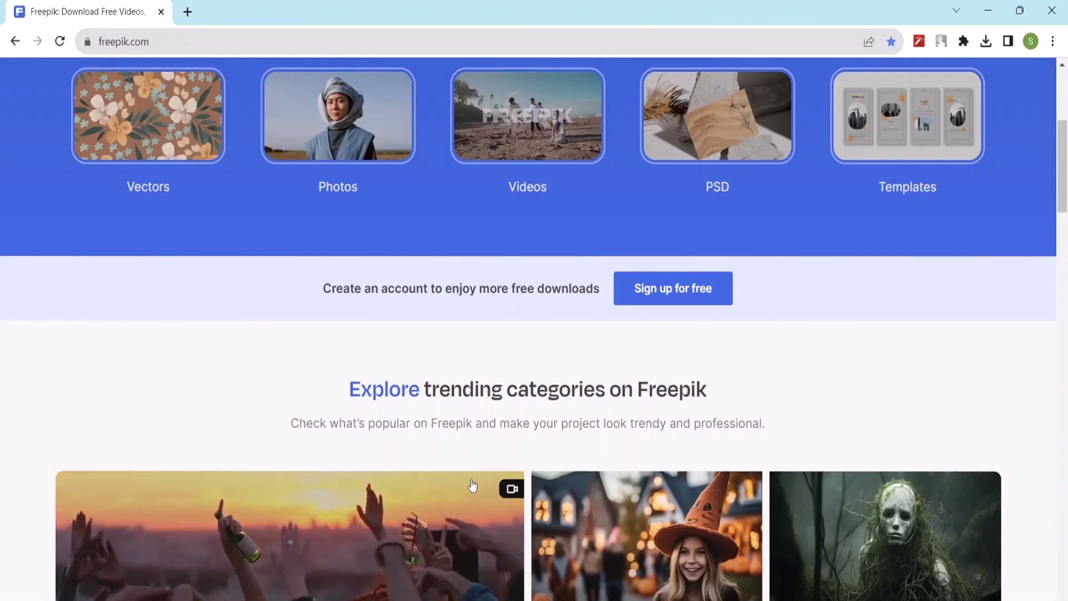
{"action": "scroll", "coordinate": [471, 482], "scroll_direction": "down", "scroll_amount": 6}
{"action": "scroll", "coordinate": [466, 476], "scroll_direction": "down", "scroll_amount": 7}
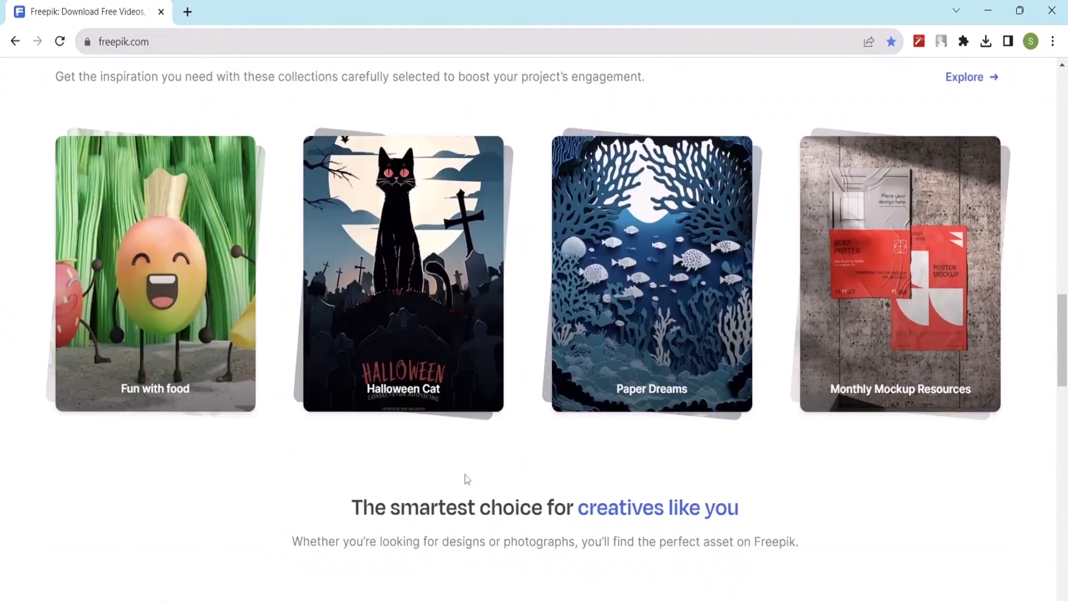
{"action": "scroll", "coordinate": [306, 374], "scroll_direction": "up", "scroll_amount": 4}
{"action": "scroll", "coordinate": [557, 367], "scroll_direction": "down", "scroll_amount": 3}
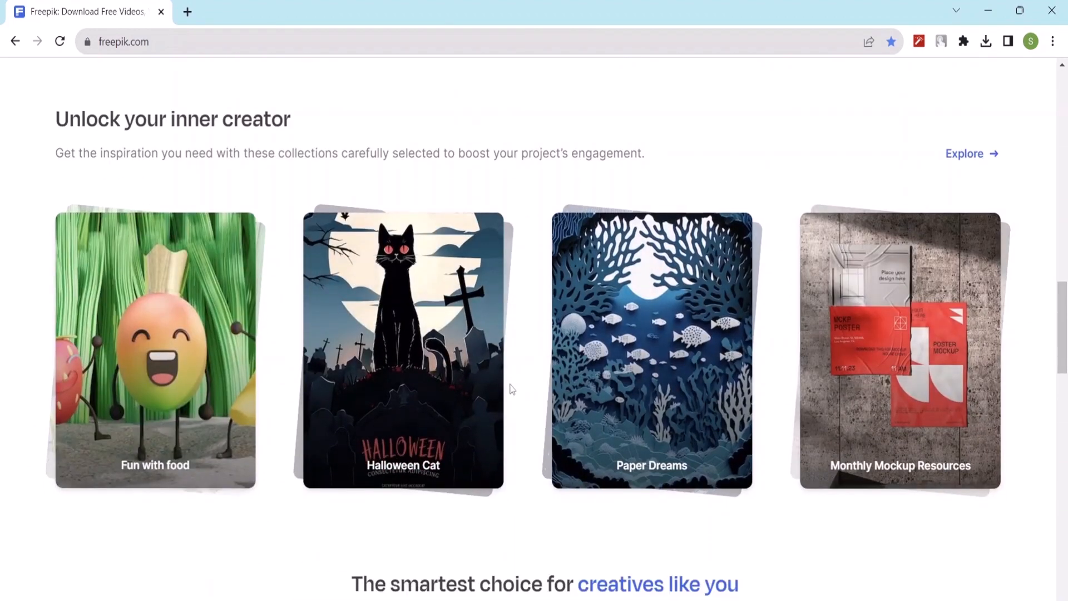
{"action": "scroll", "coordinate": [508, 389], "scroll_direction": "down", "scroll_amount": 5}
{"action": "scroll", "coordinate": [508, 389], "scroll_direction": "down", "scroll_amount": 7}
{"action": "scroll", "coordinate": [503, 382], "scroll_direction": "up", "scroll_amount": 11}
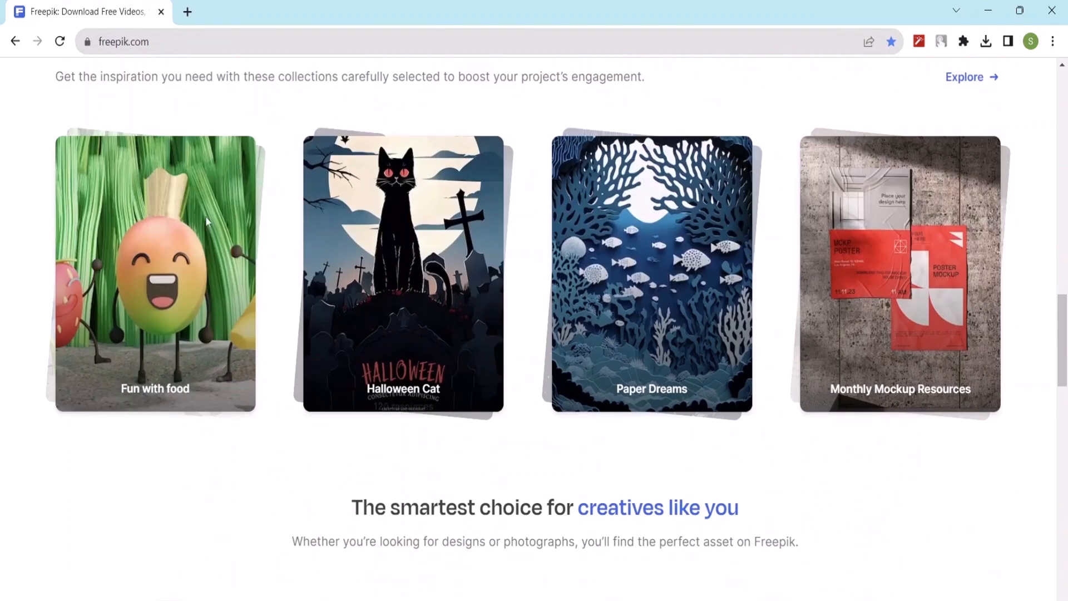
Step: Open Vecteezy in a new browser tab and look through its homepage's recommended vectors
{"action": "left_click", "coordinate": [188, 12]}
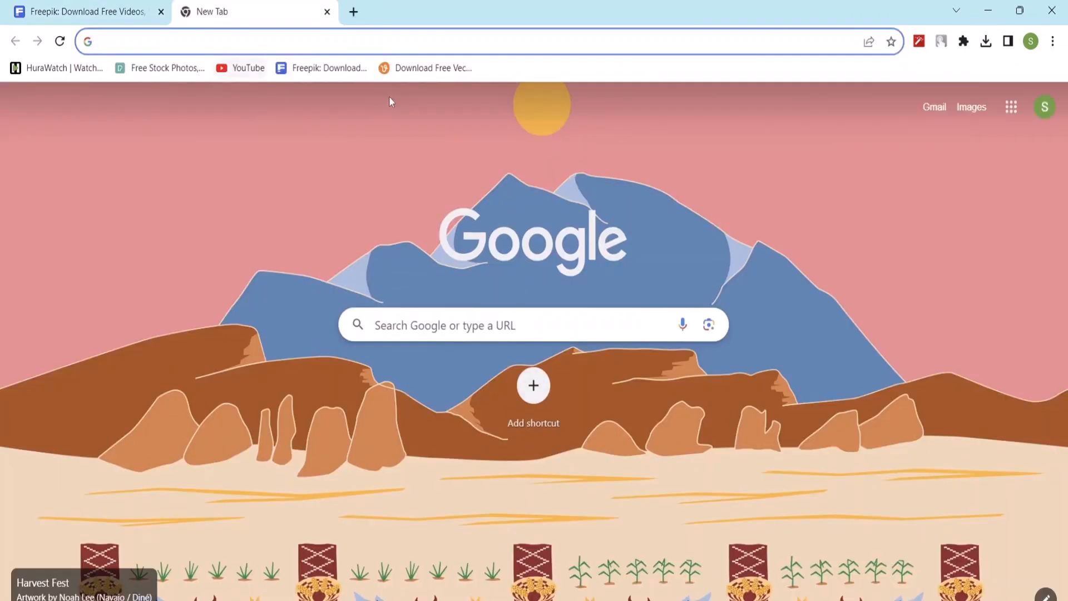
{"action": "left_click", "coordinate": [421, 69]}
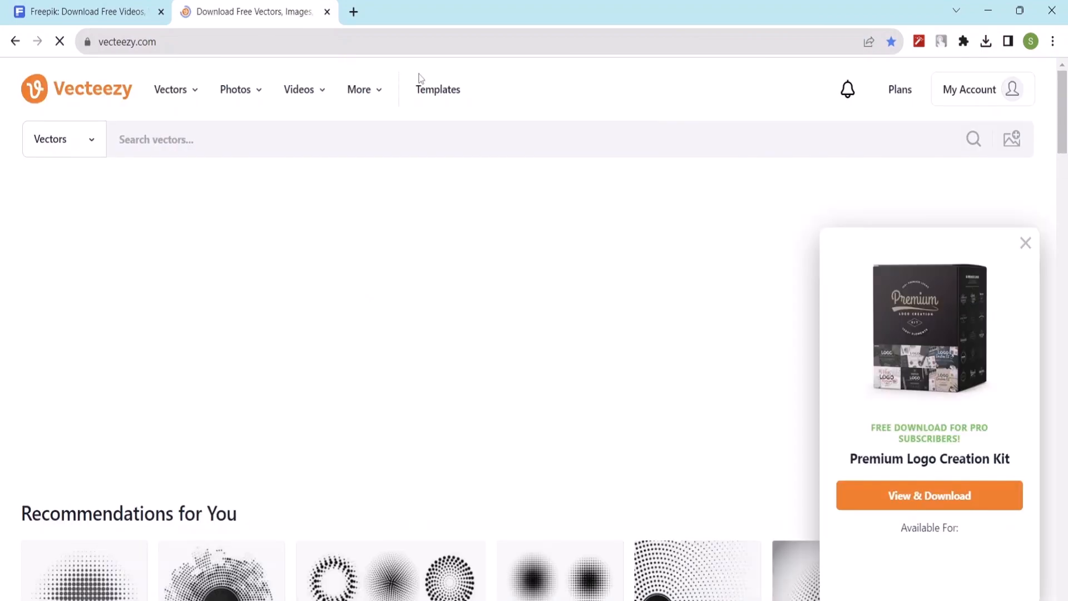
{"action": "scroll", "coordinate": [319, 374], "scroll_direction": "down", "scroll_amount": 8}
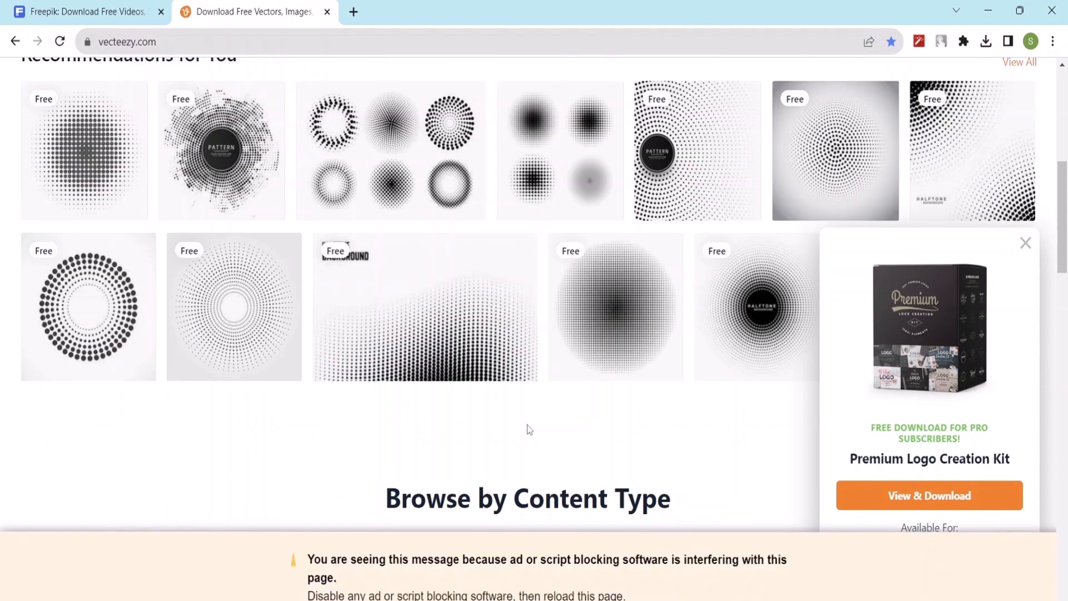
{"action": "scroll", "coordinate": [523, 428], "scroll_direction": "up", "scroll_amount": 4}
{"action": "scroll", "coordinate": [528, 431], "scroll_direction": "up", "scroll_amount": 4}
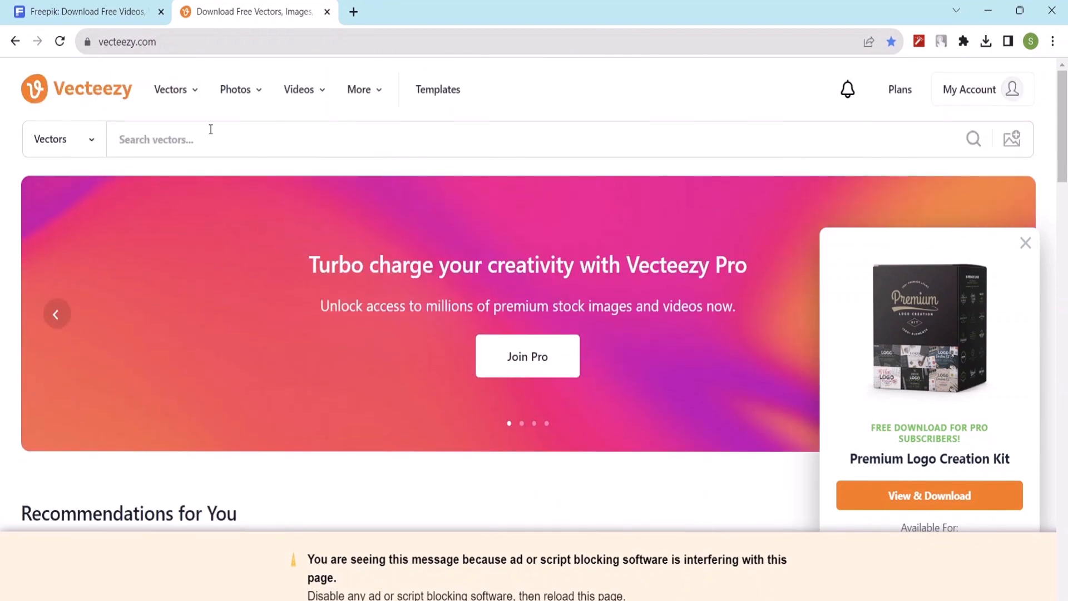
Step: Search Vecteezy's vectors for "water" and look through the first results
{"action": "left_click", "coordinate": [195, 150]}
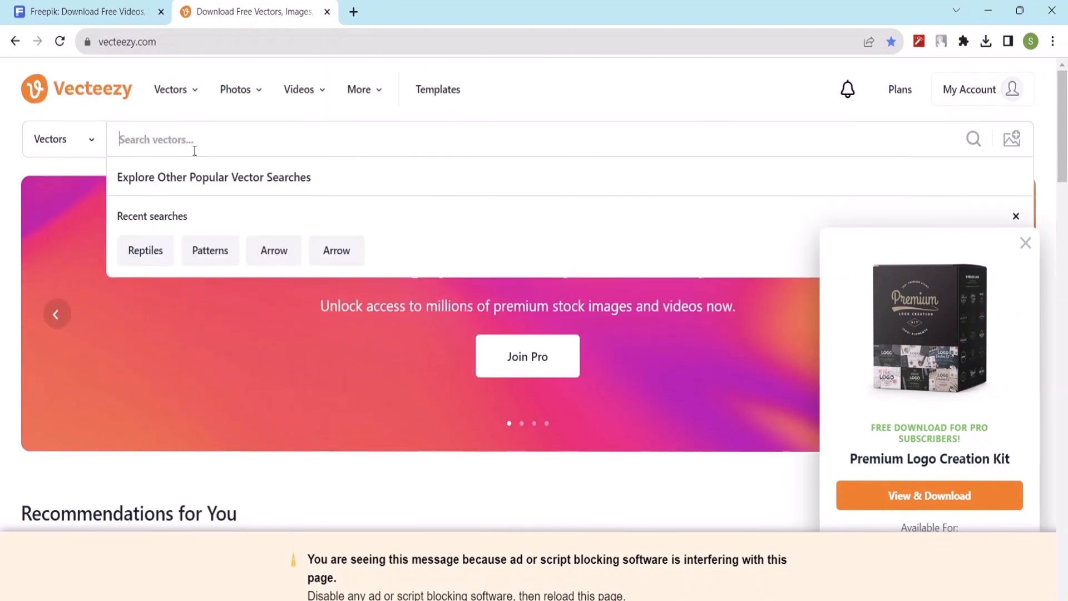
{"action": "type", "text": "water"}
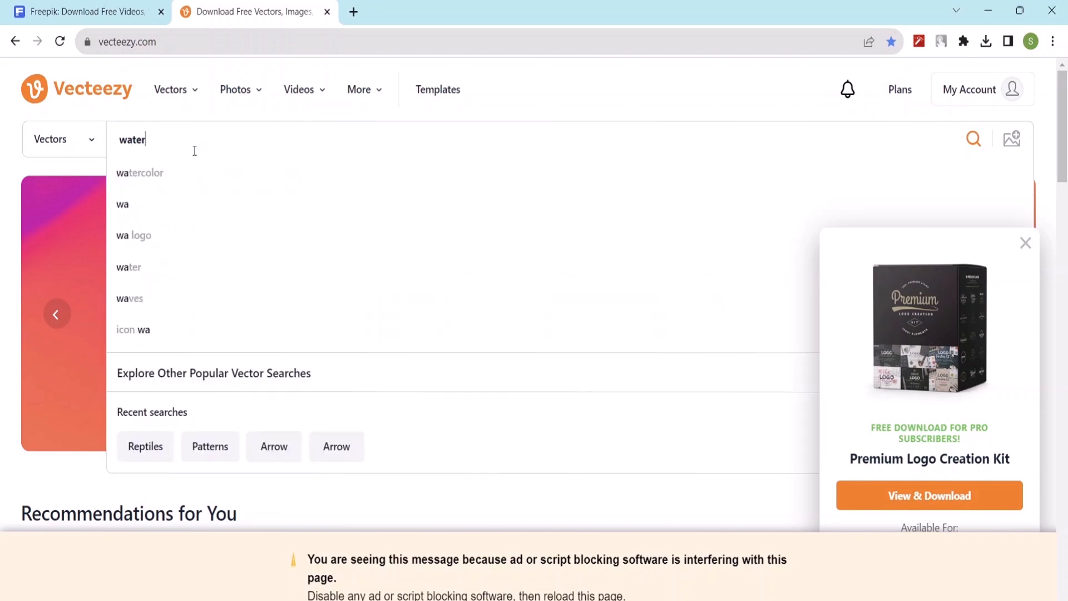
{"action": "key", "text": "Return"}
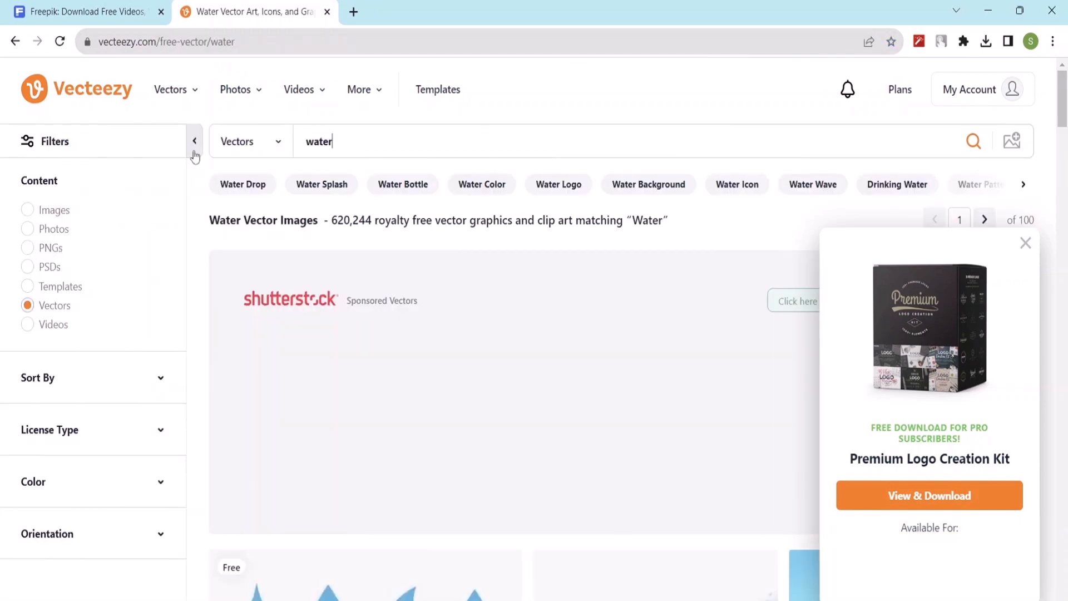
{"action": "scroll", "coordinate": [472, 479], "scroll_direction": "down", "scroll_amount": 10}
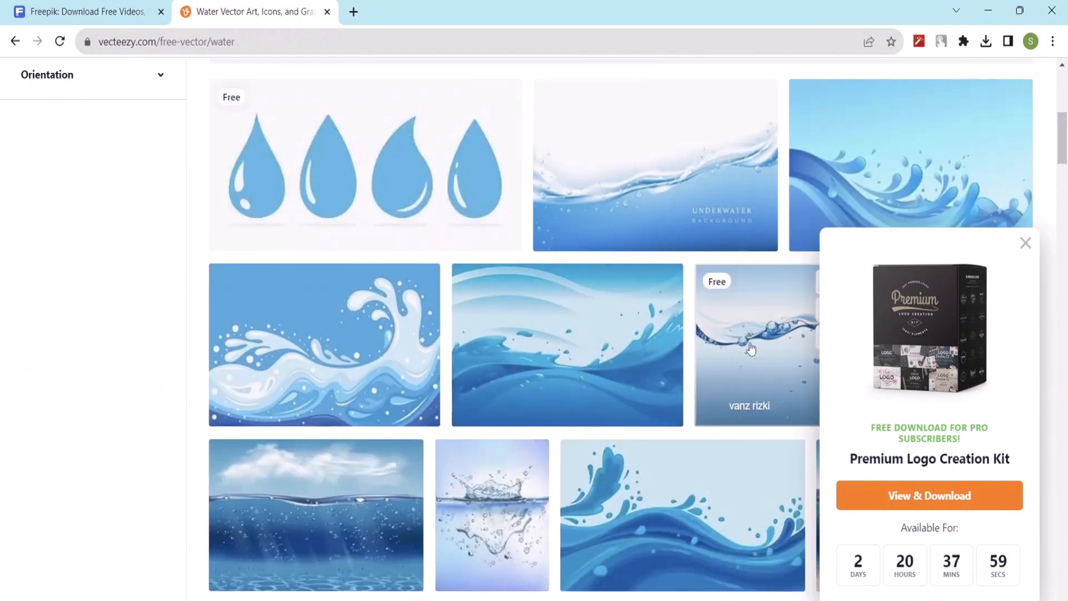
{"action": "scroll", "coordinate": [535, 277], "scroll_direction": "down", "scroll_amount": 4}
{"action": "scroll", "coordinate": [271, 396], "scroll_direction": "up", "scroll_amount": 15}
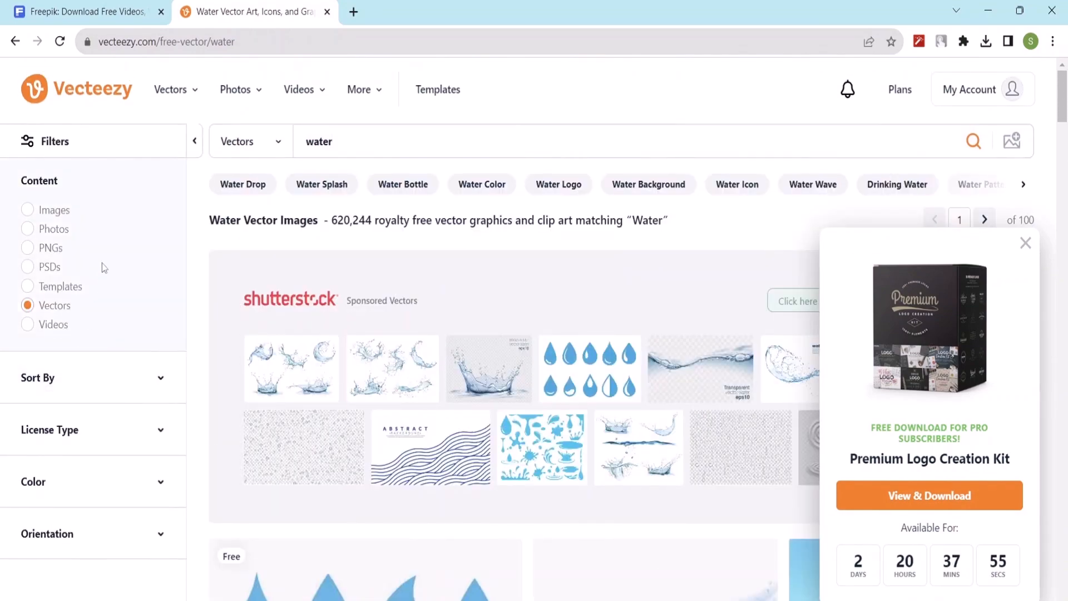
Step: Filter the water vectors by Free License and look through the results down to the popular searches
{"action": "left_click", "coordinate": [160, 438]}
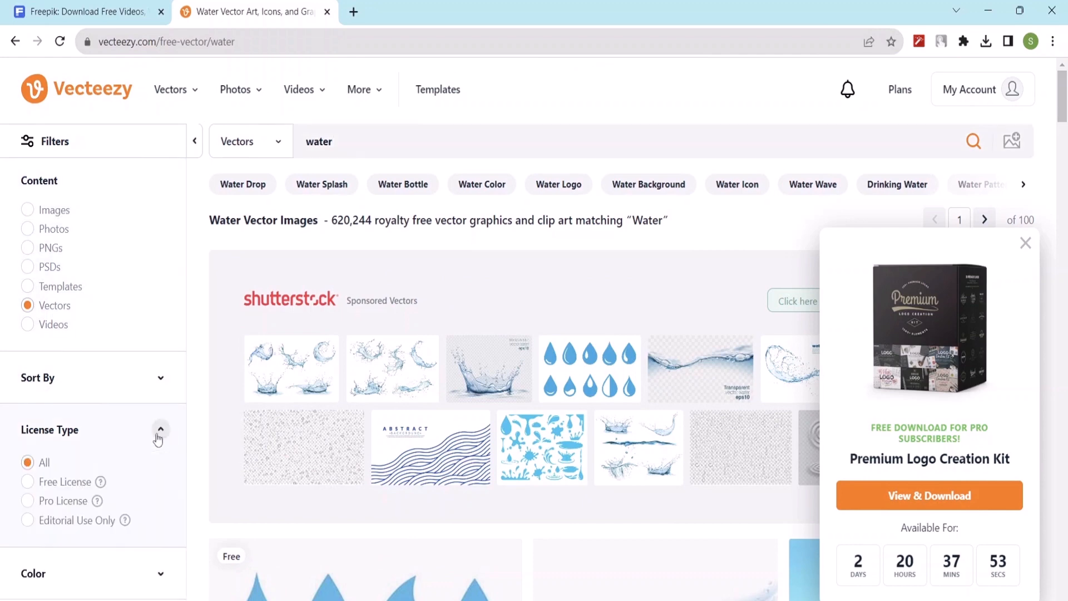
{"action": "left_click", "coordinate": [29, 481]}
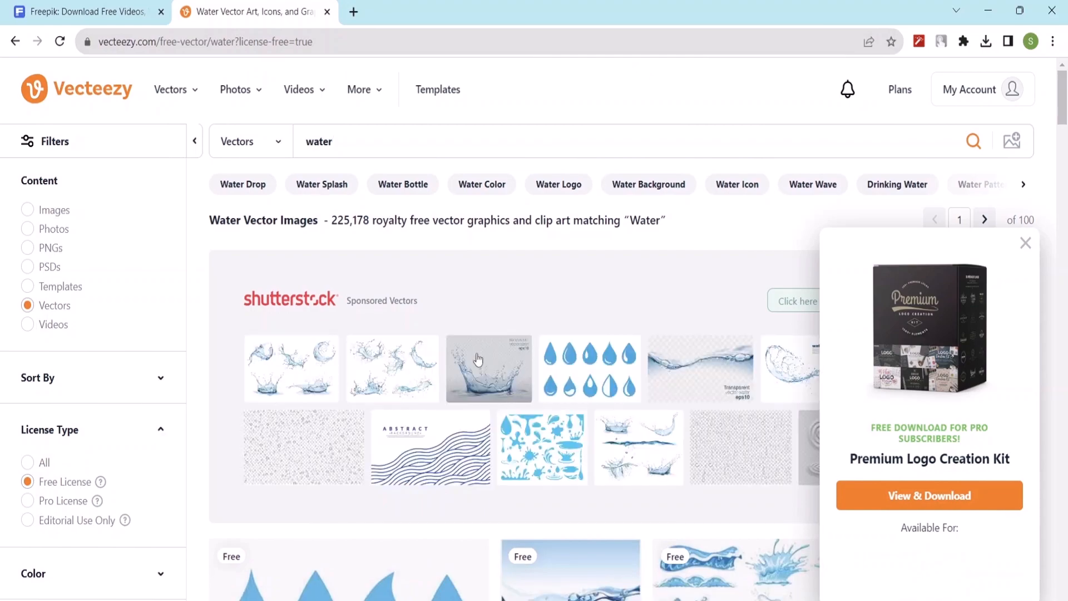
{"action": "scroll", "coordinate": [467, 357], "scroll_direction": "down", "scroll_amount": 5}
{"action": "scroll", "coordinate": [466, 356], "scroll_direction": "down", "scroll_amount": 5}
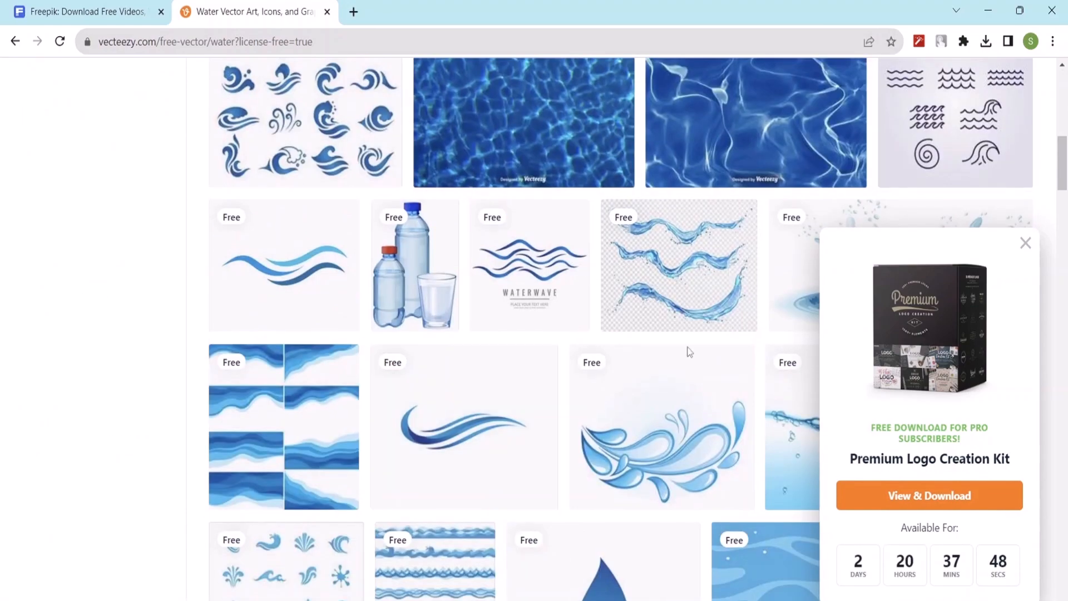
{"action": "scroll", "coordinate": [686, 352], "scroll_direction": "down", "scroll_amount": 5}
{"action": "scroll", "coordinate": [684, 353], "scroll_direction": "down", "scroll_amount": 15}
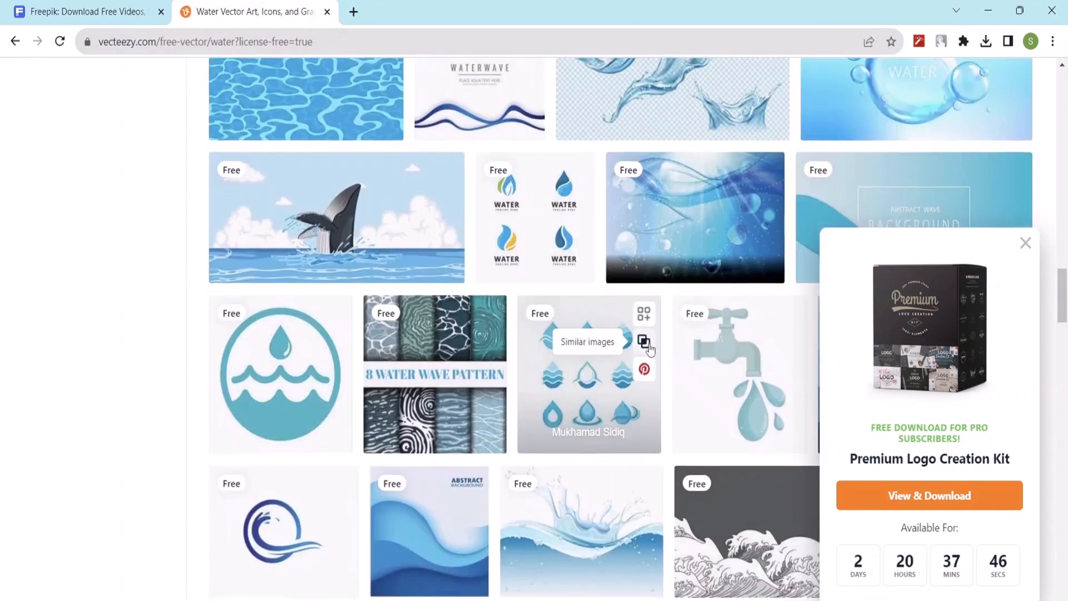
{"action": "scroll", "coordinate": [646, 347], "scroll_direction": "down", "scroll_amount": 15}
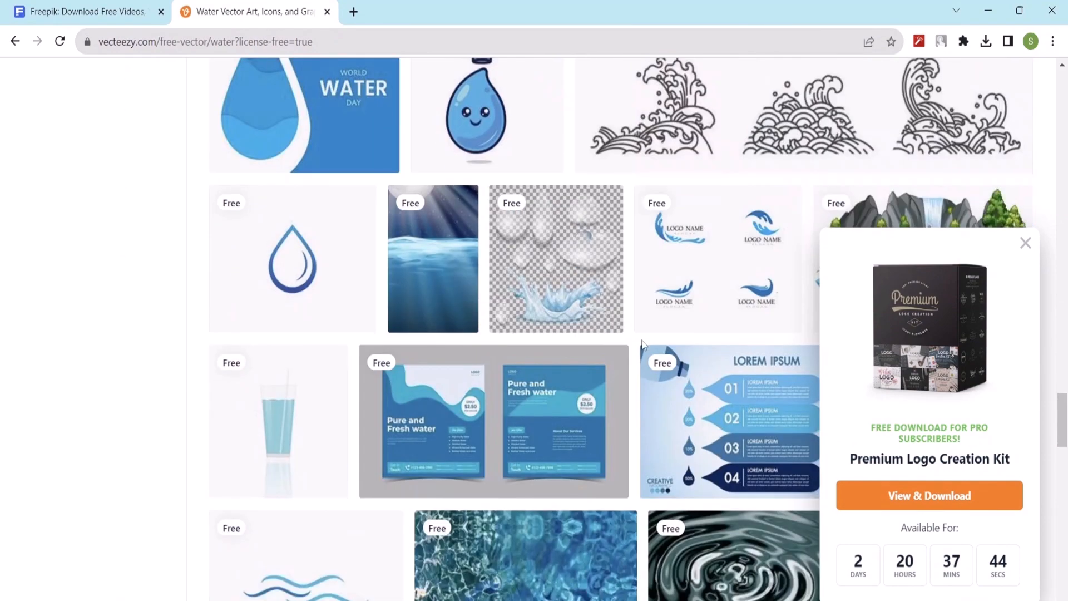
{"action": "scroll", "coordinate": [643, 346], "scroll_direction": "down", "scroll_amount": 15}
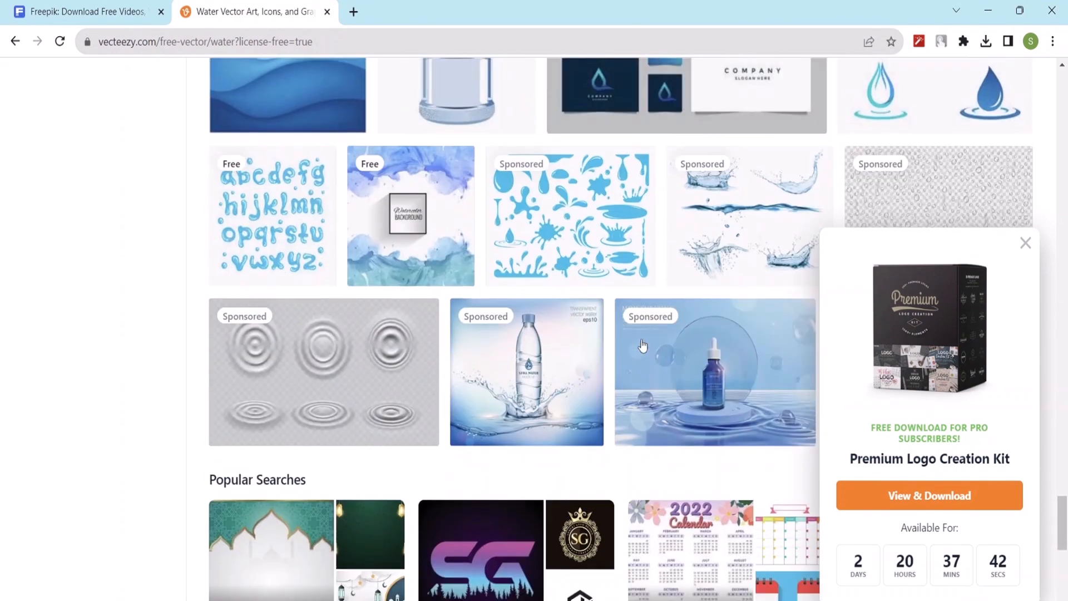
Step: Dismiss the Premium Logo Creation Kit promotion and look over the end of the water results
{"action": "key", "text": "super+s"}
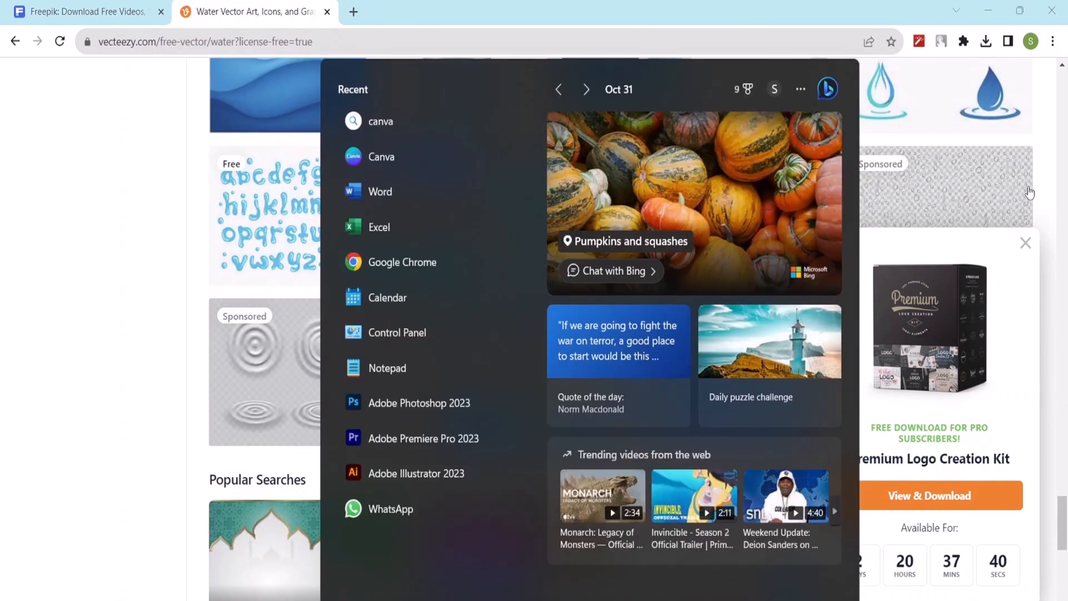
{"action": "left_click", "coordinate": [1037, 183]}
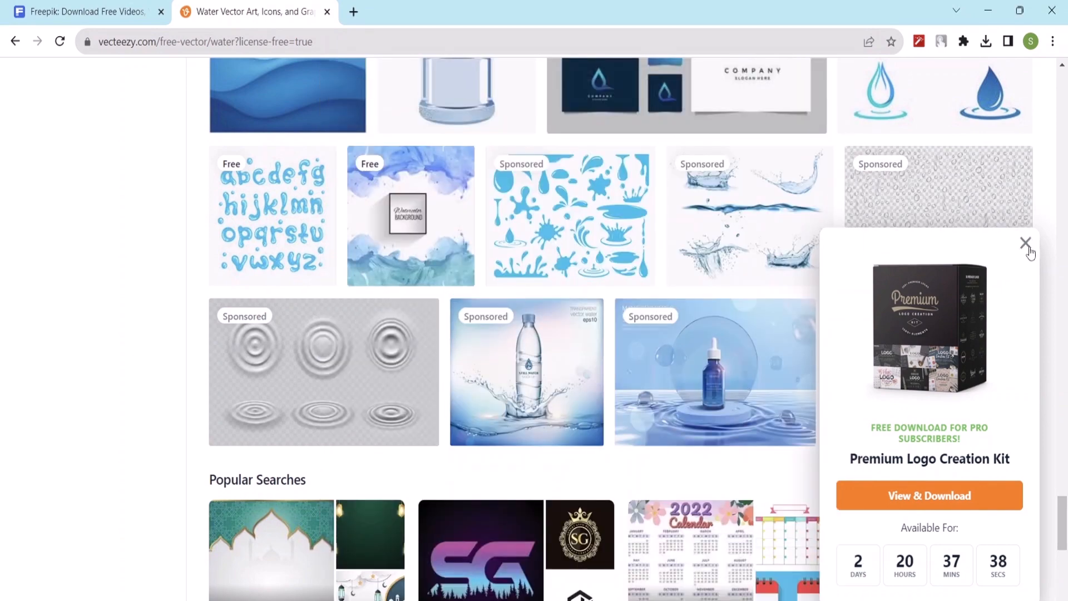
{"action": "left_click", "coordinate": [1025, 243]}
{"action": "scroll", "coordinate": [763, 279], "scroll_direction": "down", "scroll_amount": 7}
{"action": "scroll", "coordinate": [759, 281], "scroll_direction": "up", "scroll_amount": 4}
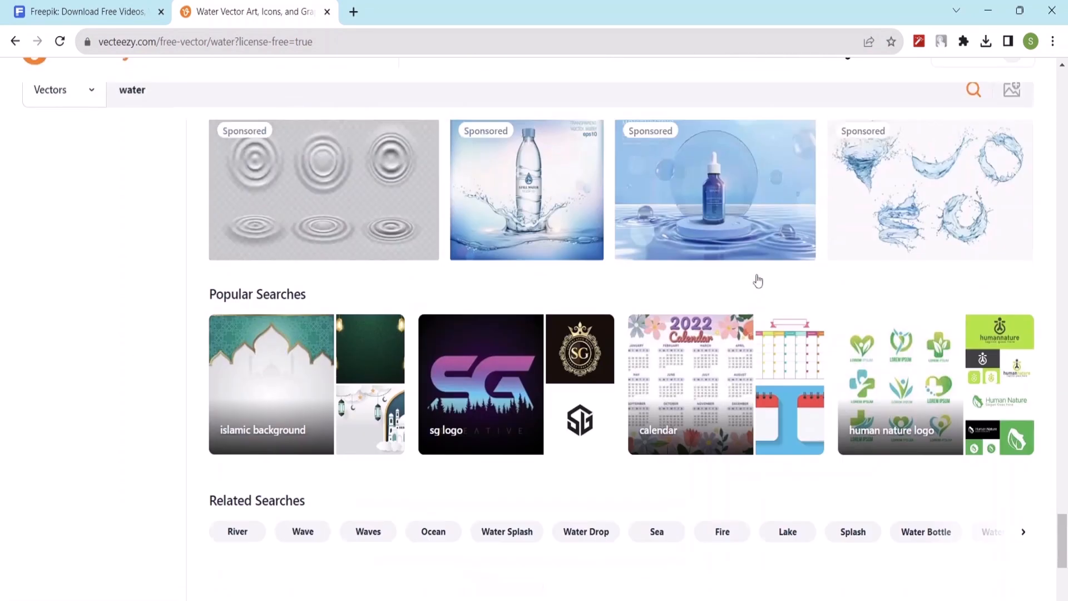
{"action": "scroll", "coordinate": [758, 281], "scroll_direction": "up", "scroll_amount": 6}
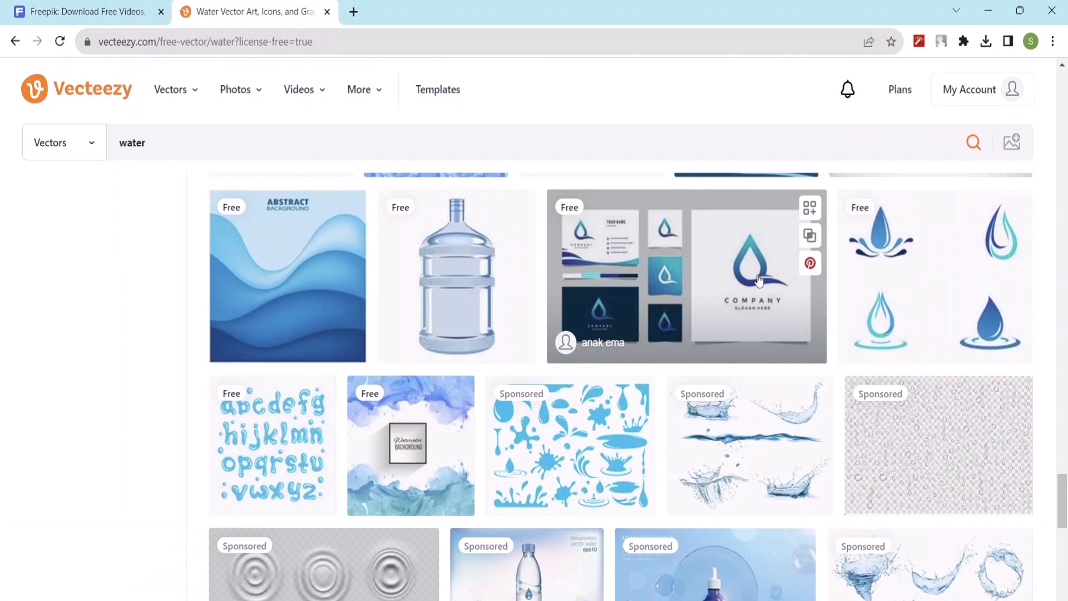
Step: Open Vecteezy's plans page and compare the Free and Pro features with the yearly and monthly subscriptions
{"action": "left_click", "coordinate": [912, 92]}
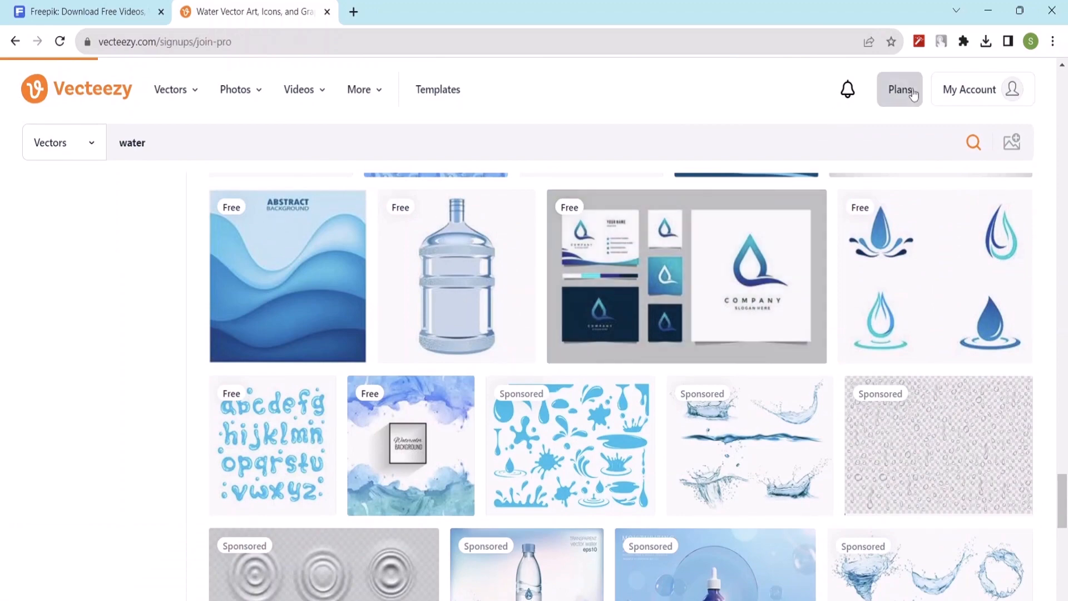
{"action": "scroll", "coordinate": [751, 181], "scroll_direction": "down", "scroll_amount": 3}
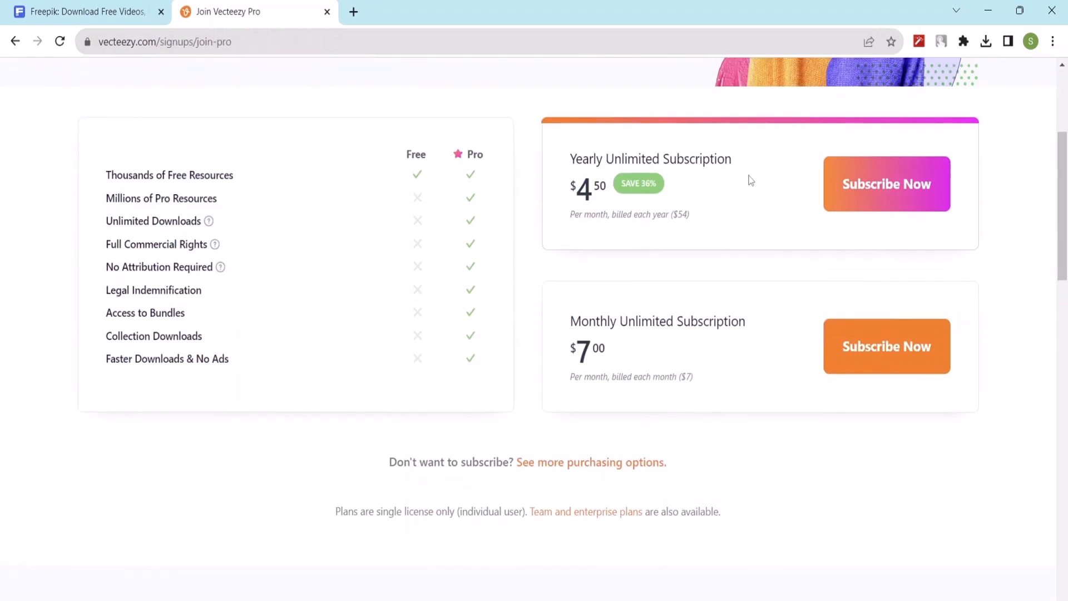
{"action": "scroll", "coordinate": [751, 181], "scroll_direction": "up", "scroll_amount": 3}
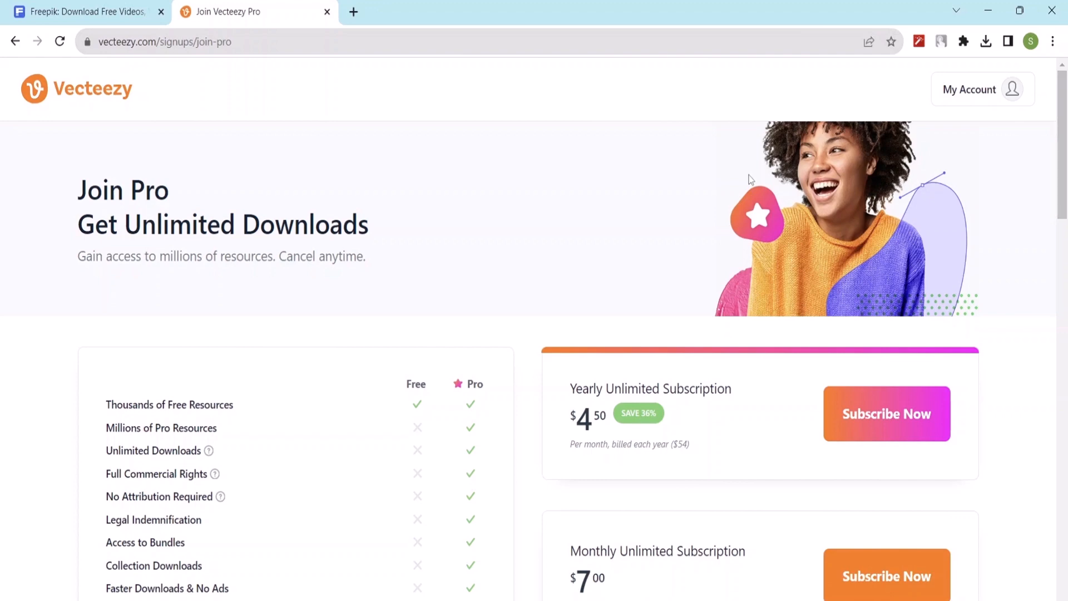
{"action": "scroll", "coordinate": [396, 306], "scroll_direction": "down", "scroll_amount": 3}
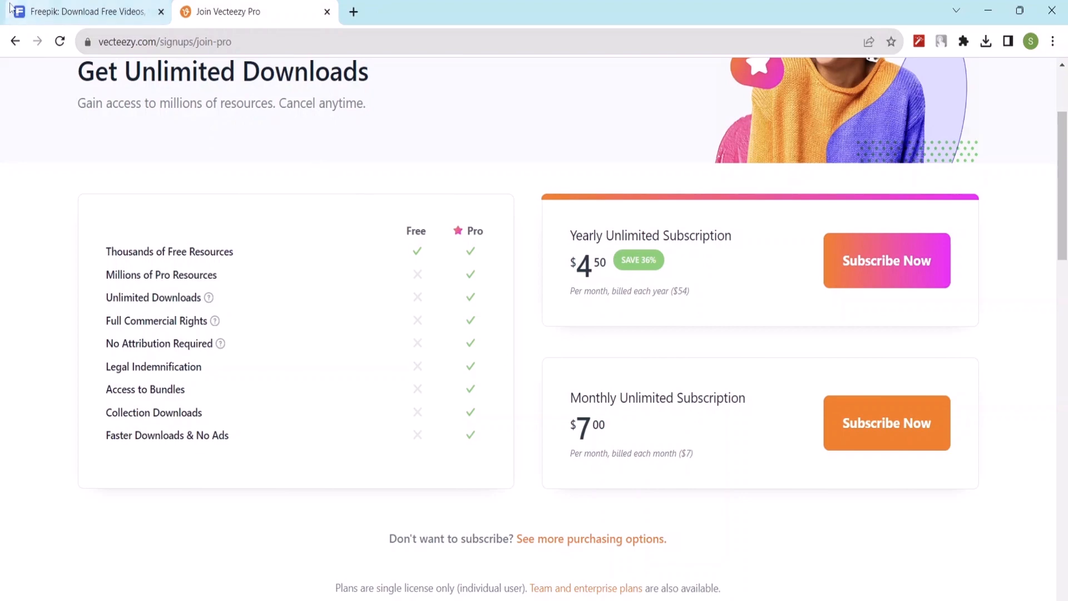
Step: Return to Freepik, open its pricing page and compare the Free and Premium features and subscription periods
{"action": "left_click", "coordinate": [67, 21]}
{"action": "scroll", "coordinate": [640, 195], "scroll_direction": "up", "scroll_amount": 15}
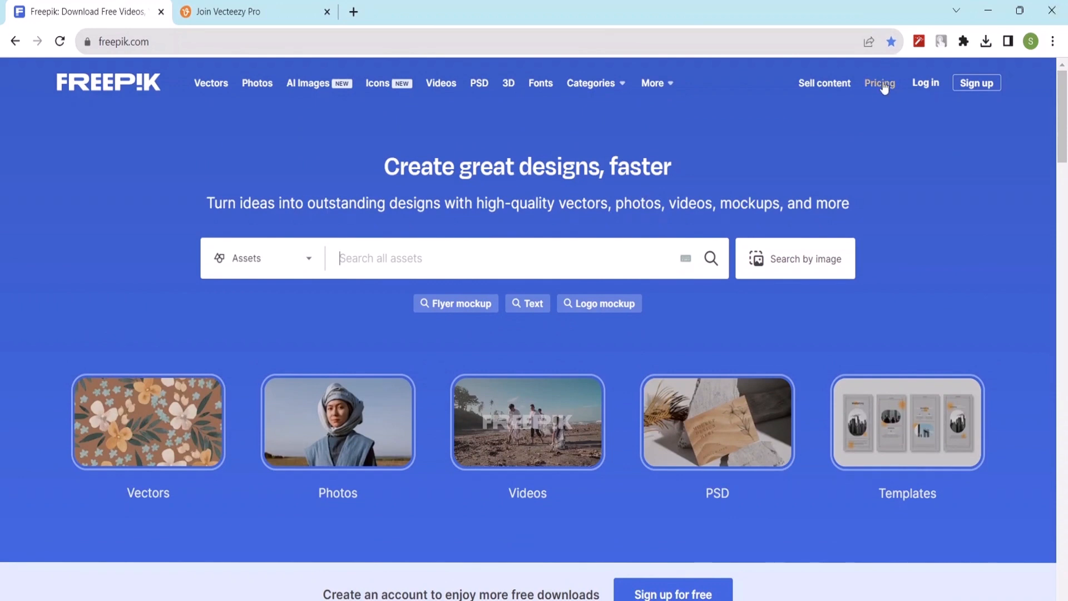
{"action": "left_click", "coordinate": [883, 84]}
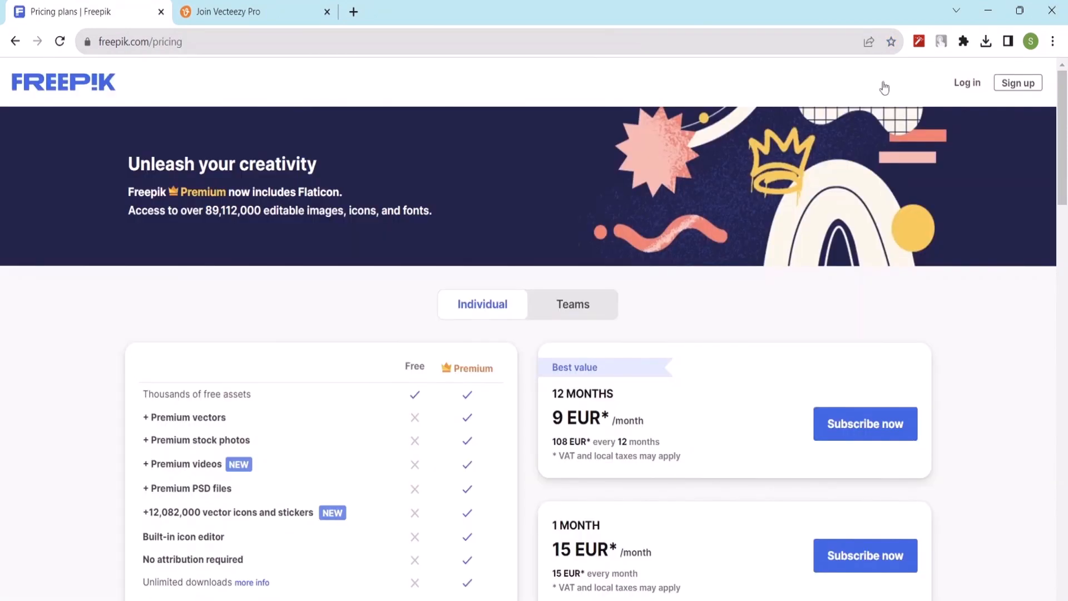
{"action": "scroll", "coordinate": [723, 315], "scroll_direction": "down", "scroll_amount": 6}
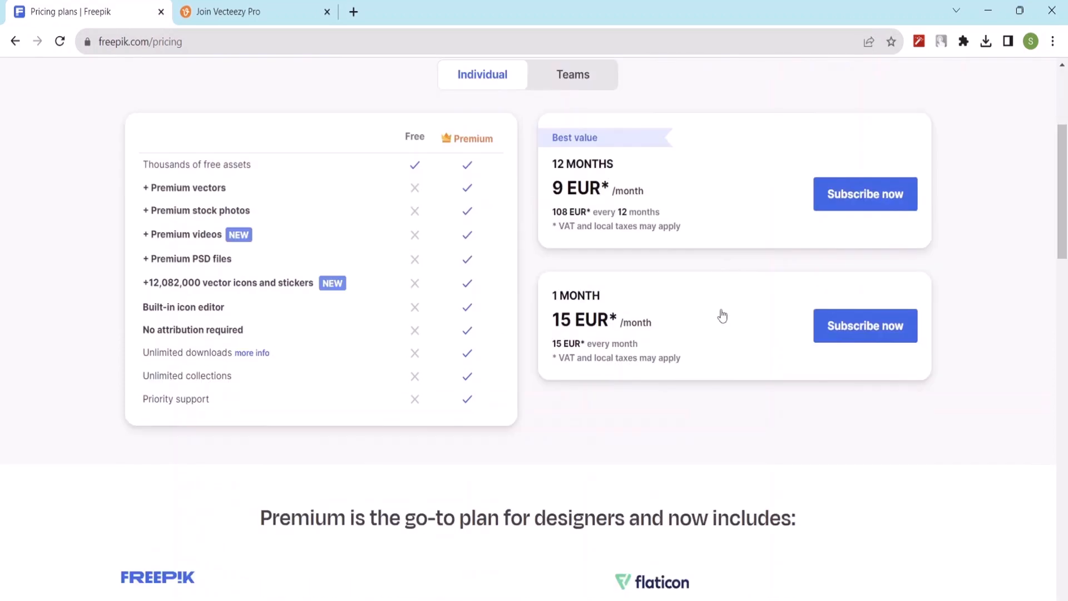
{"action": "scroll", "coordinate": [722, 316], "scroll_direction": "up", "scroll_amount": 2}
{"action": "scroll", "coordinate": [539, 257], "scroll_direction": "up", "scroll_amount": 4}
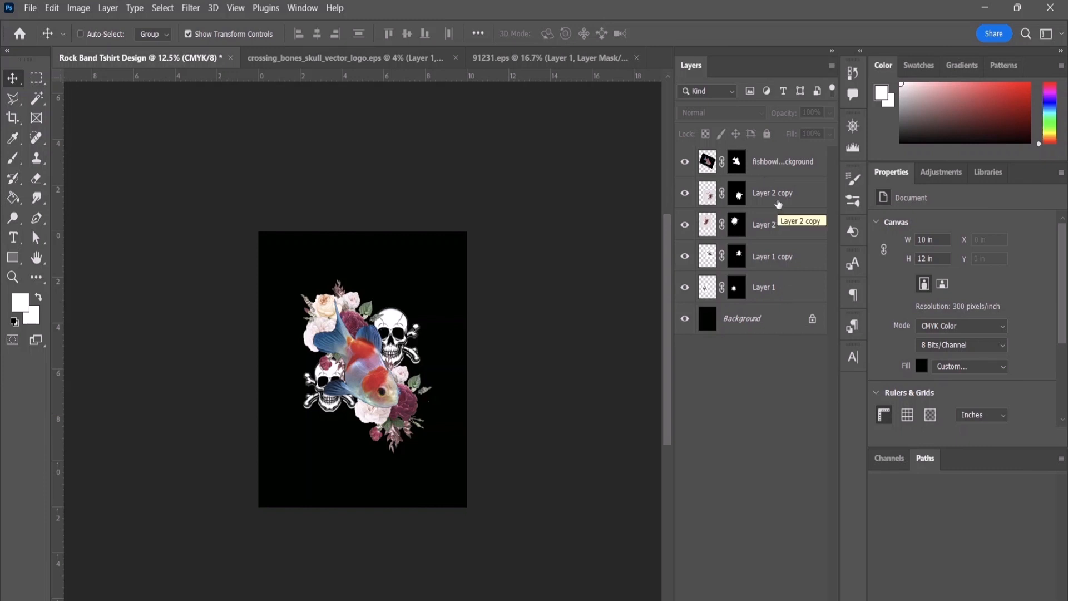
Step: In Photoshop's Rock Band Tshirt Design document, rename Layer 1 as "Skull 1" and Layer 1 copy as "skull 2"
{"action": "double_click", "coordinate": [767, 287]}
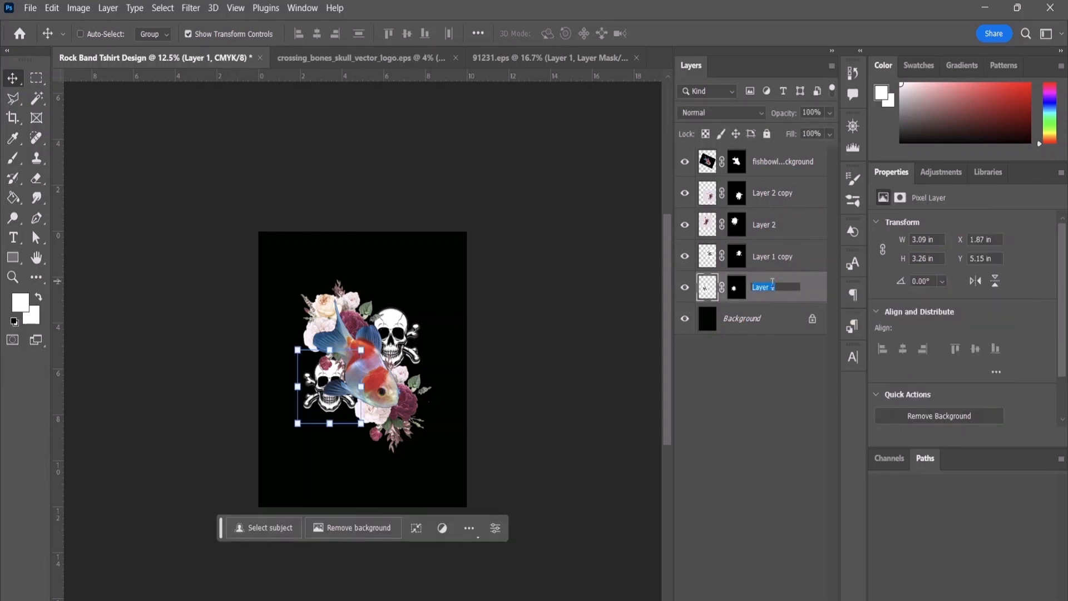
{"action": "key", "text": "BackSpace"}
{"action": "type", "text": "Skull 1"}
{"action": "double_click", "coordinate": [773, 255]}
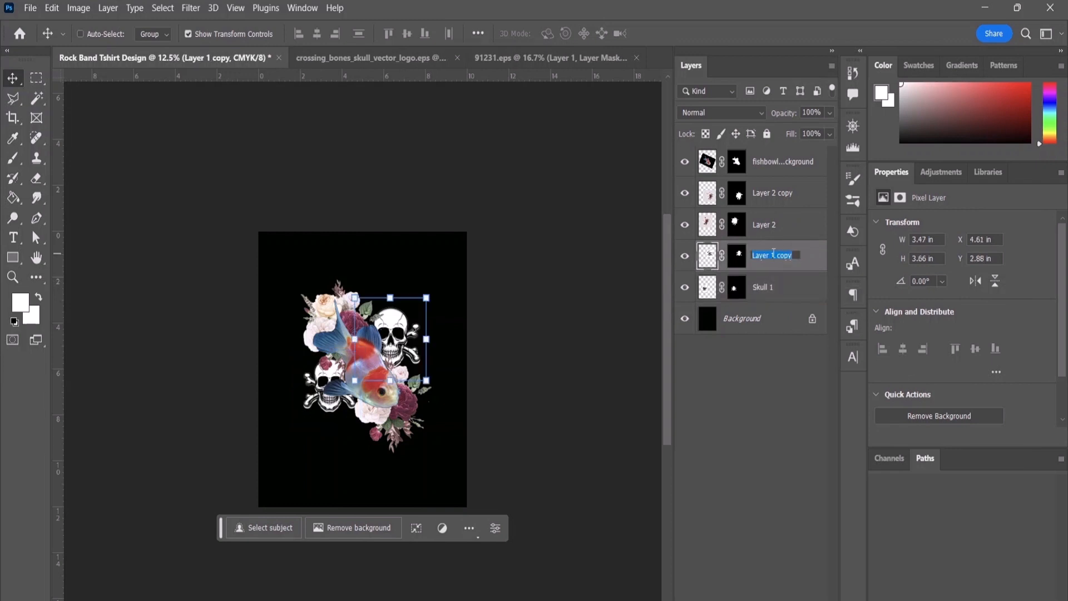
{"action": "key", "text": "BackSpace"}
{"action": "type", "text": "skull 2"}
Step: Rename Layer 2 as "flower 1" and Layer 2 copy as "flower 2"
{"action": "double_click", "coordinate": [765, 224]}
{"action": "key", "text": "BackSpace"}
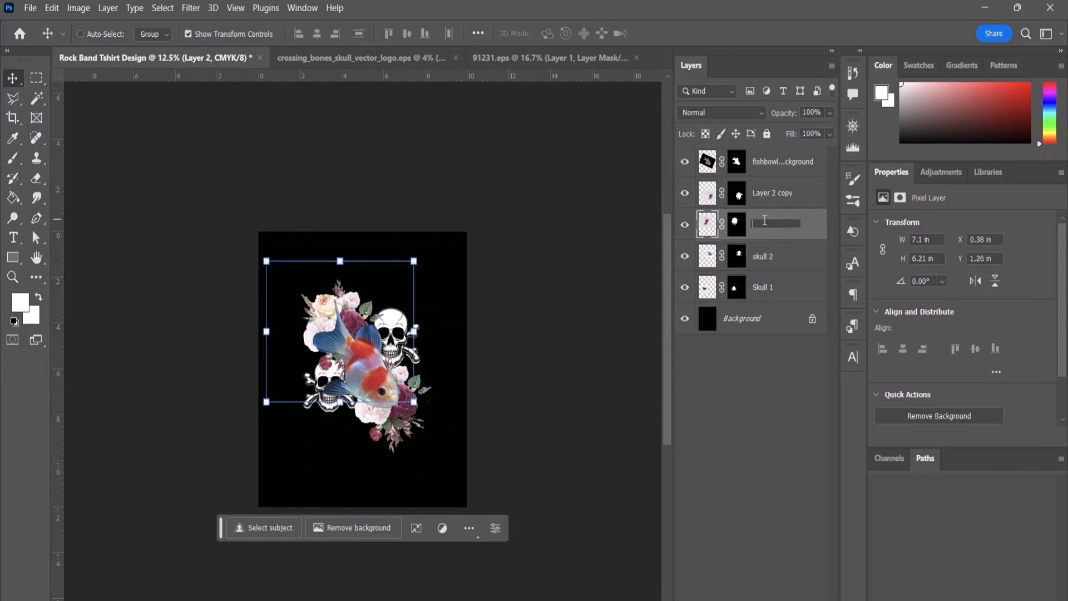
{"action": "type", "text": "flower 1"}
{"action": "double_click", "coordinate": [770, 192]}
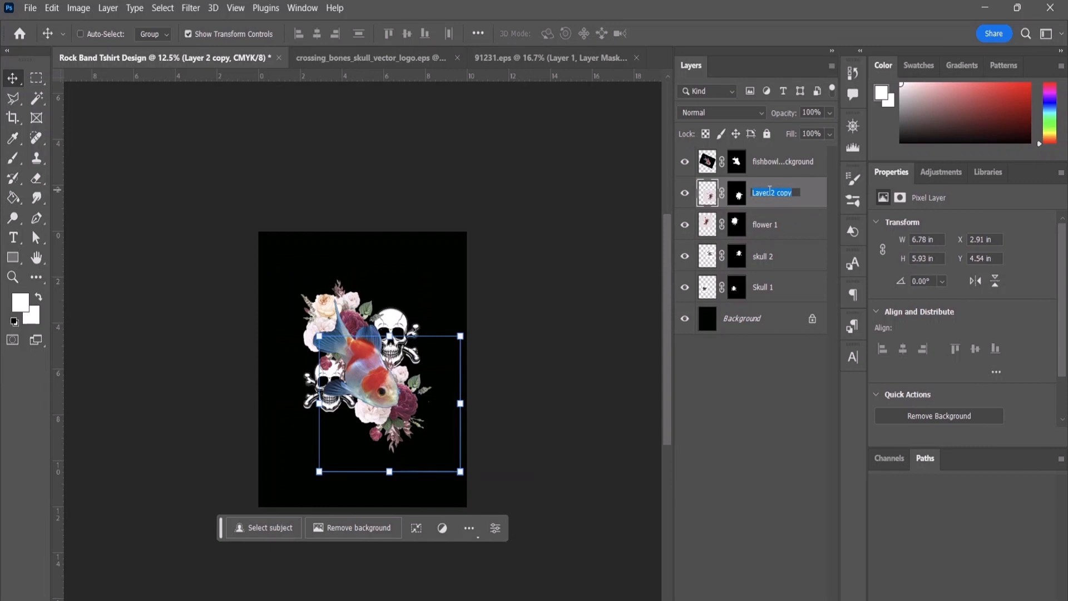
{"action": "type", "text": "flower 2"}
Step: Rename the topmost fishbowl image layer as "fish" and deselect all layers
{"action": "double_click", "coordinate": [769, 161]}
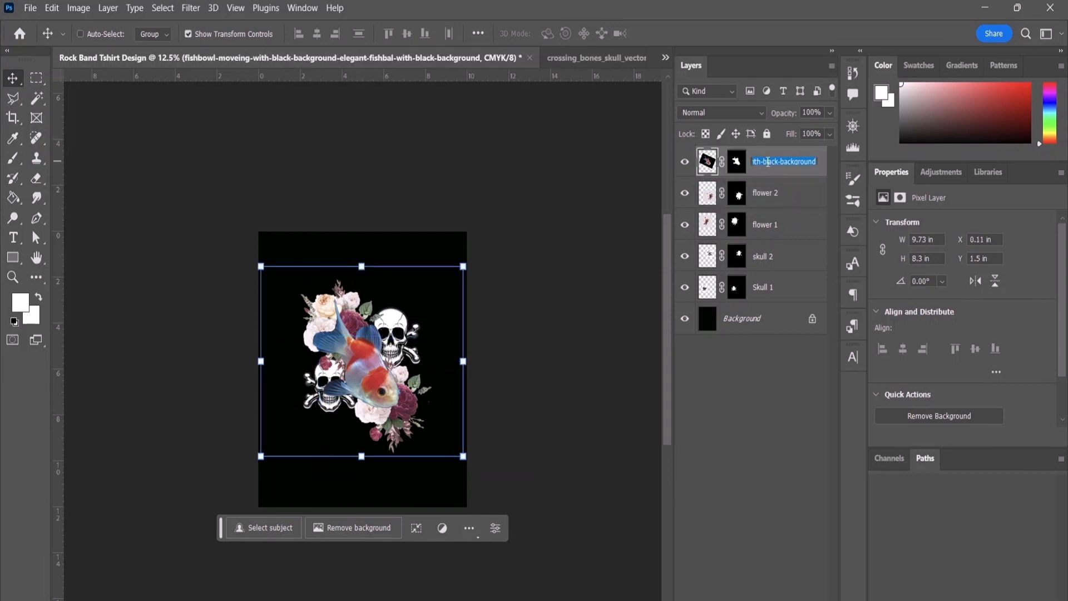
{"action": "key", "text": "BackSpace"}
{"action": "left_click", "coordinate": [777, 356]}
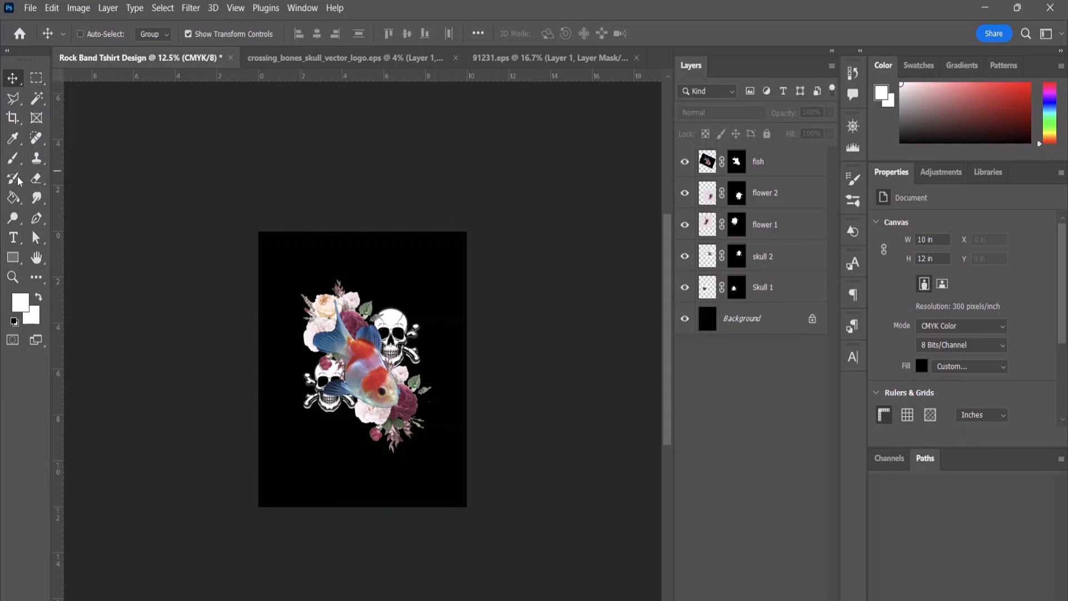
Step: Place two vertical guides, one just beyond the artwork's right edge and one just beyond its left edge
{"action": "left_click_drag", "start_coordinate": [58, 218], "coordinate": [433, 301]}
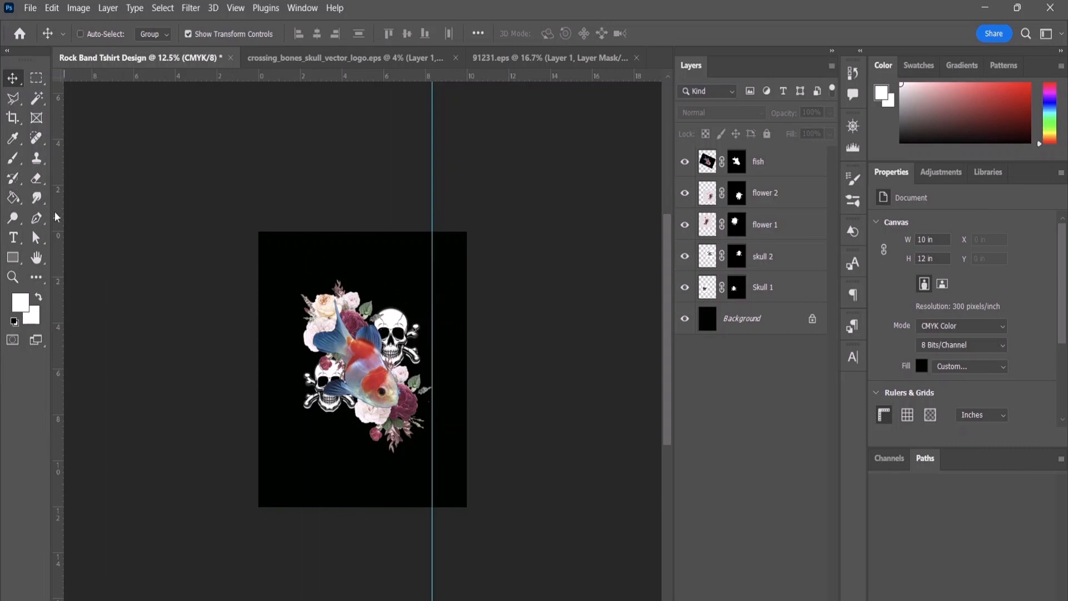
{"action": "left_click_drag", "start_coordinate": [58, 209], "coordinate": [299, 282]}
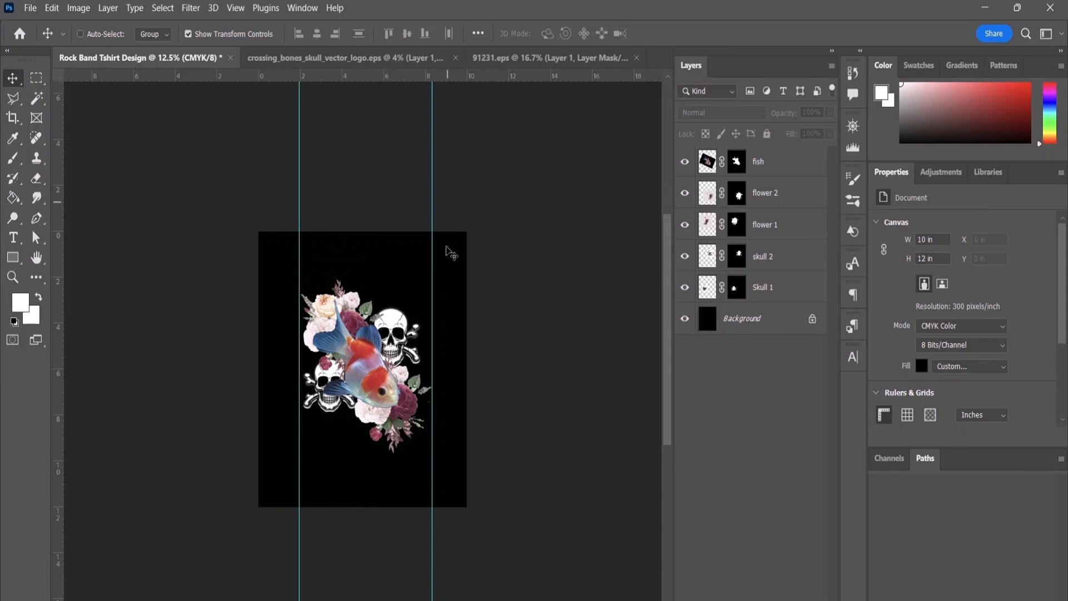
Step: Place two horizontal guides, one just above the artwork at about 1.8 in and one just below it at about 10 in
{"action": "scroll", "coordinate": [334, 362], "scroll_direction": "down", "scroll_amount": 3}
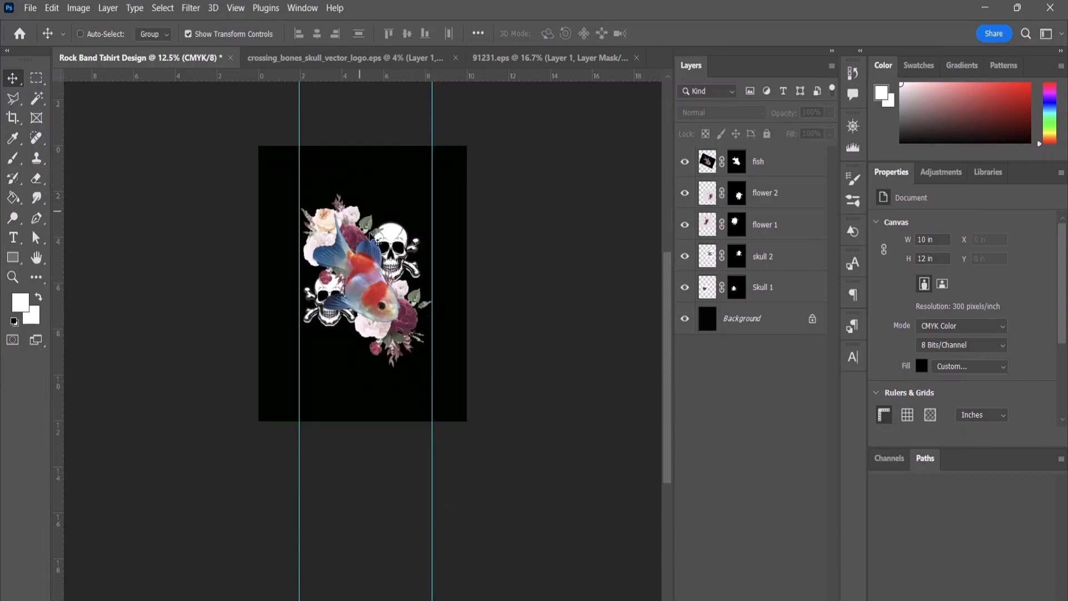
{"action": "scroll", "coordinate": [393, 272], "scroll_direction": "up", "scroll_amount": 7}
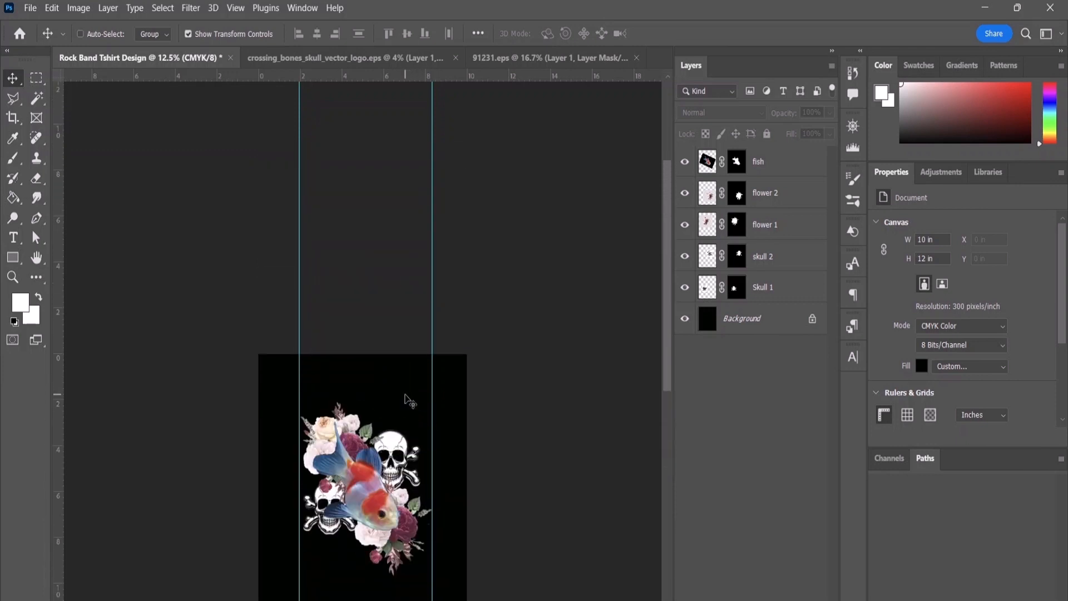
{"action": "scroll", "coordinate": [403, 393], "scroll_direction": "down", "scroll_amount": 3}
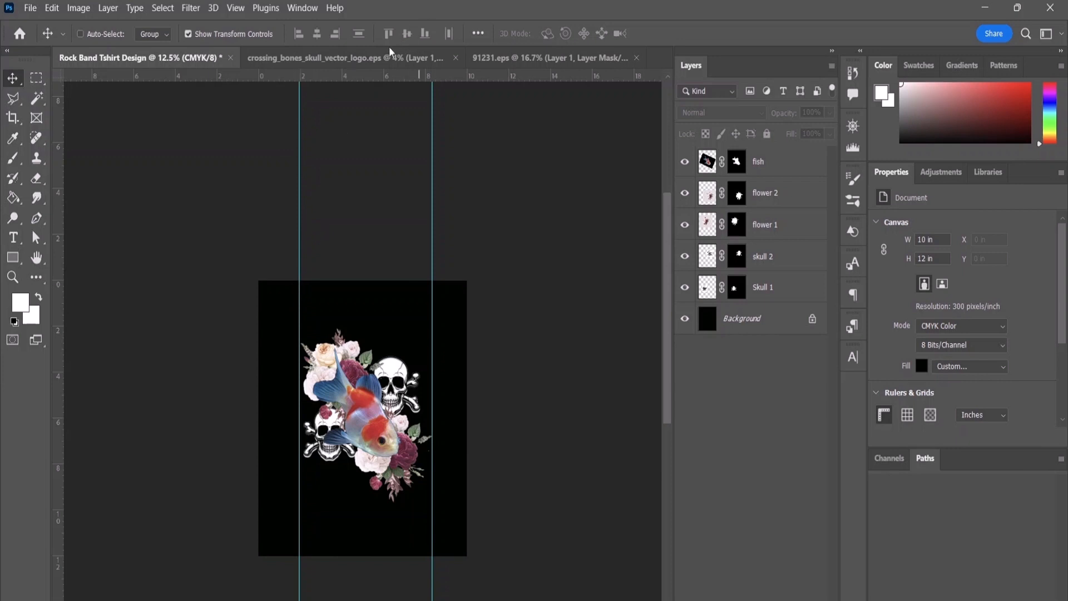
{"action": "left_click_drag", "start_coordinate": [369, 76], "coordinate": [372, 323]}
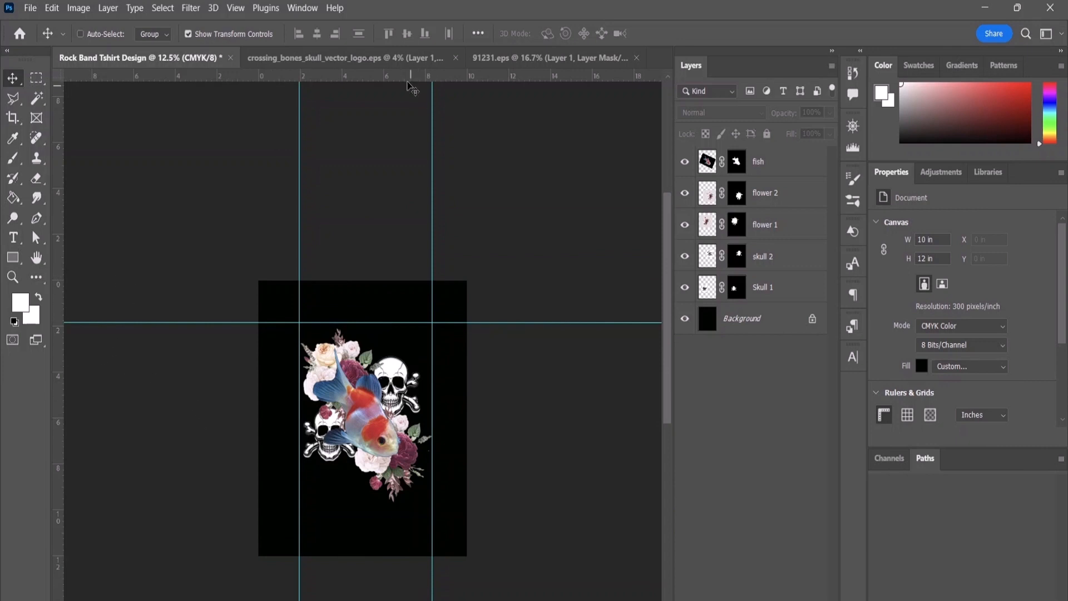
{"action": "left_click_drag", "start_coordinate": [407, 75], "coordinate": [405, 511]}
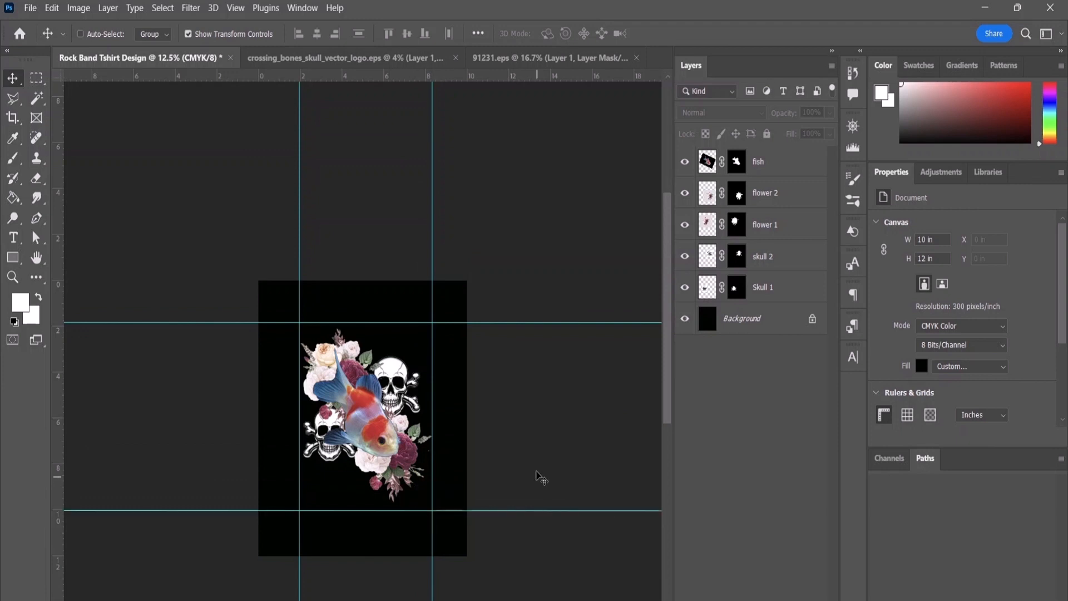
Step: Duplicate the fish layer and move the copy down the layer stack to sit directly above the Background
{"action": "scroll", "coordinate": [414, 398], "scroll_direction": "down", "scroll_amount": 2}
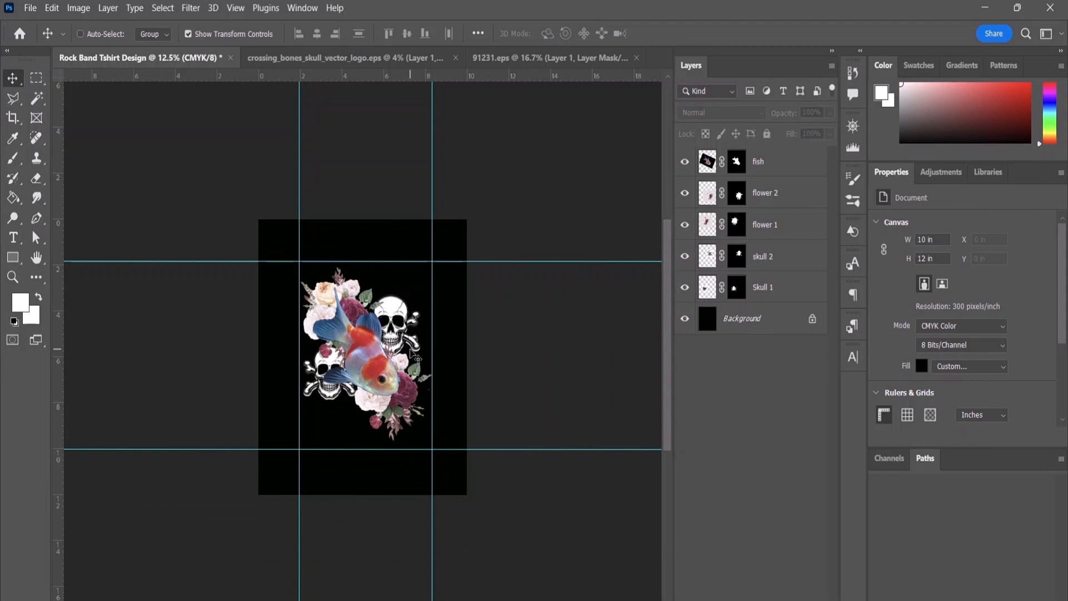
{"action": "key", "text": "ctrl"}
{"action": "key", "text": "ctrl+plus"}
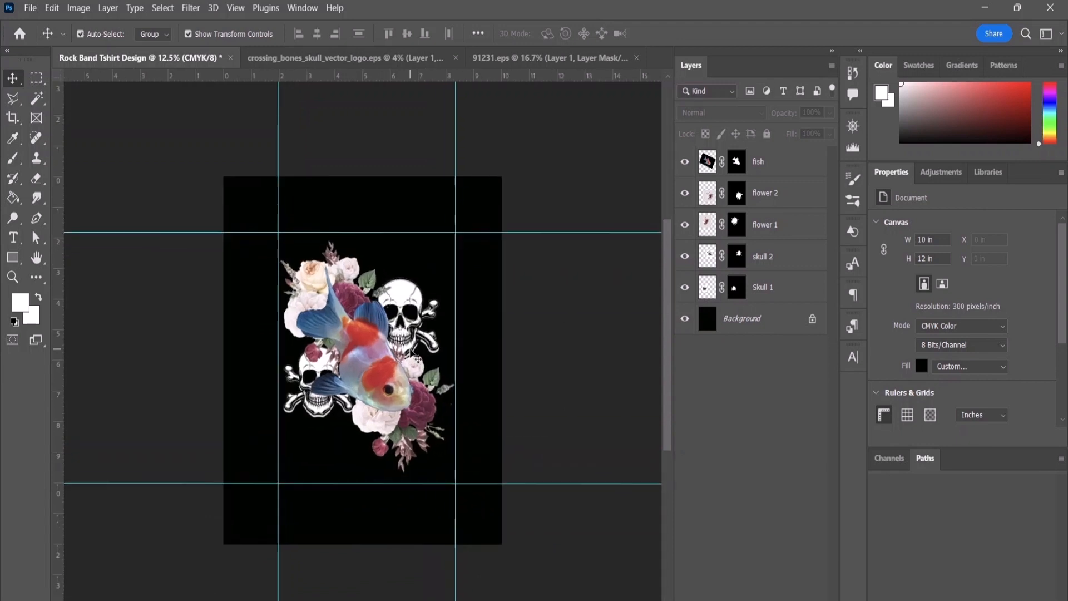
{"action": "key", "text": "ctrl+plus"}
{"action": "scroll", "coordinate": [415, 356], "scroll_direction": "down", "scroll_amount": 1}
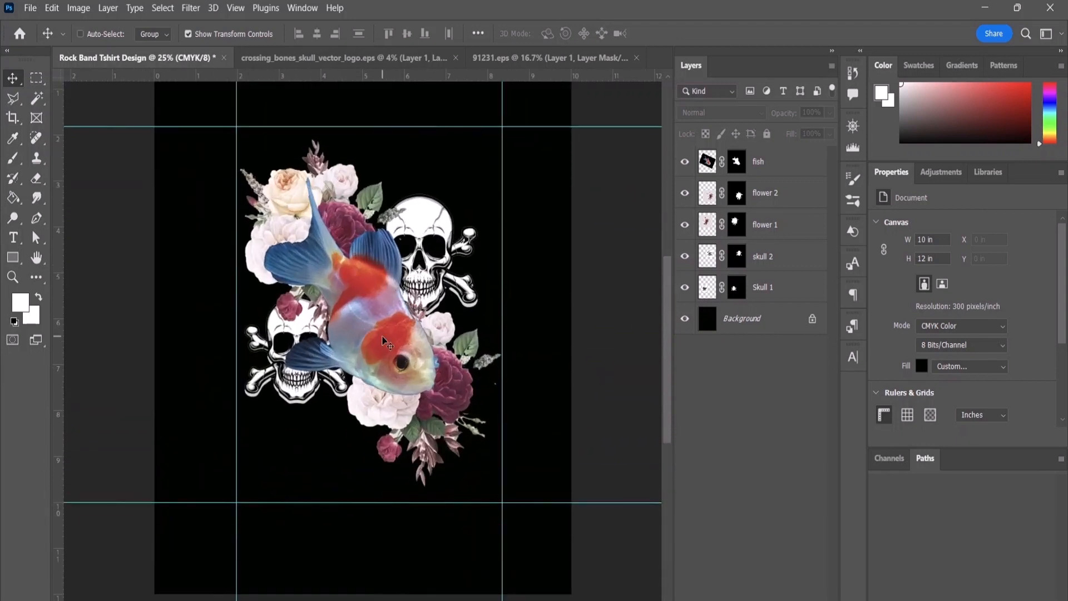
{"action": "left_click", "coordinate": [757, 165]}
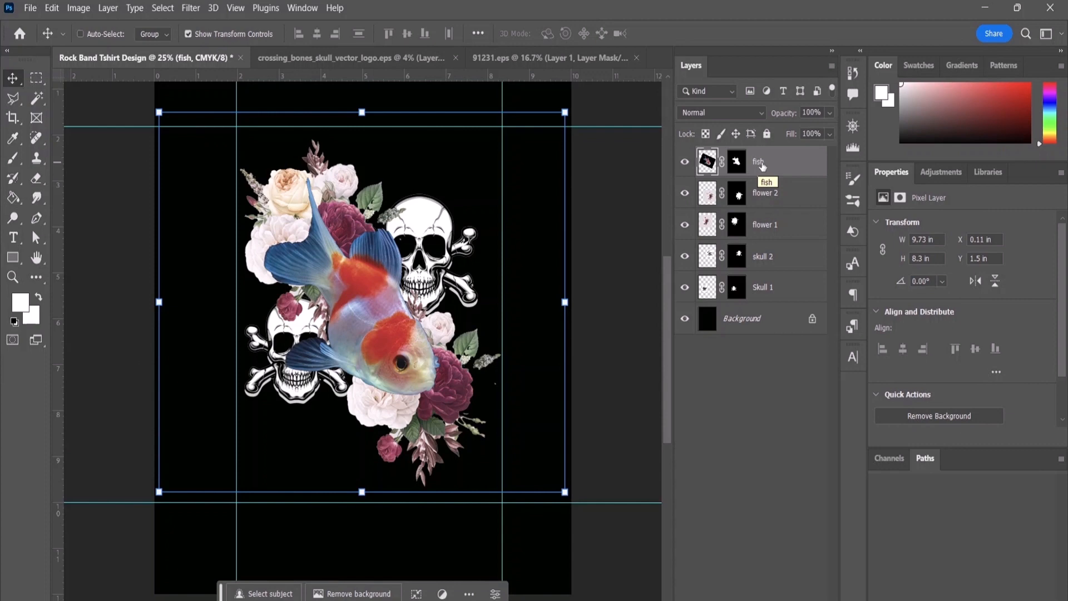
{"action": "left_click_drag", "start_coordinate": [762, 166], "coordinate": [800, 600]}
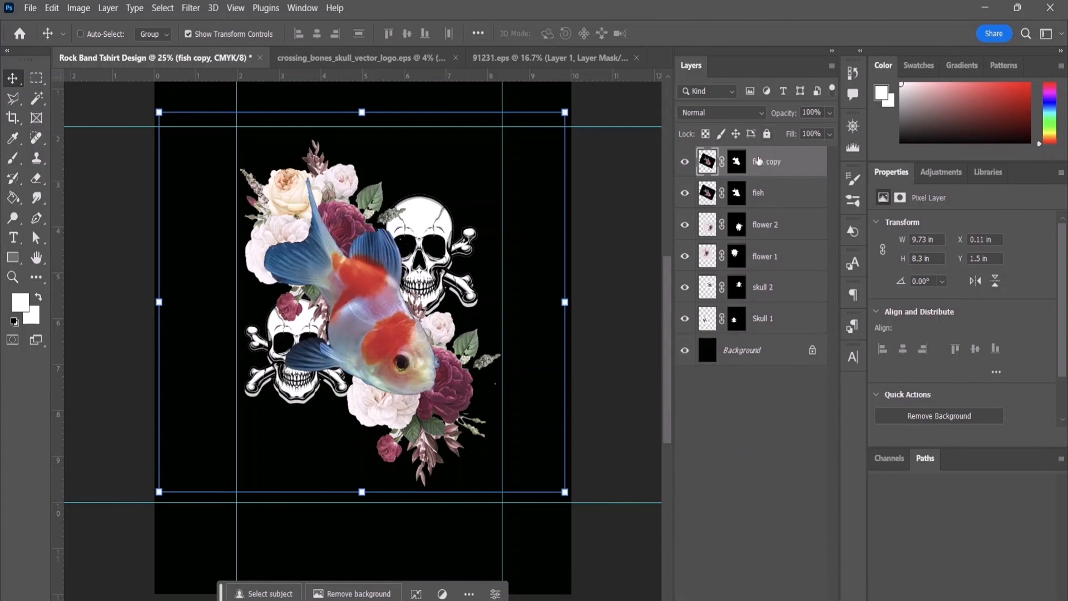
{"action": "left_click_drag", "start_coordinate": [773, 166], "coordinate": [768, 334]}
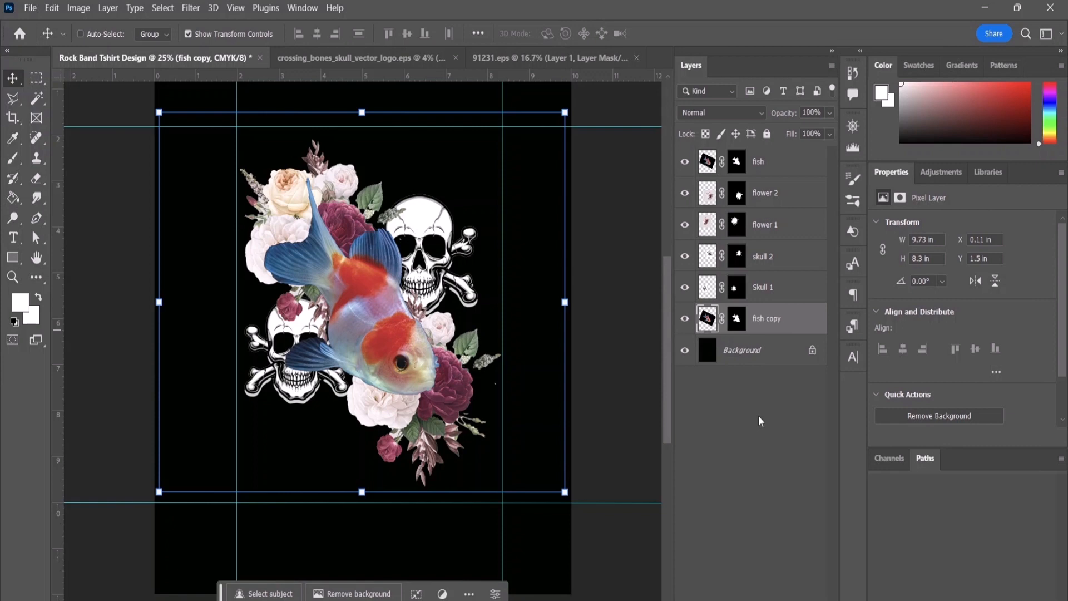
Step: Convert the topmost fish layer to a Smart Object
{"action": "left_click", "coordinate": [779, 169]}
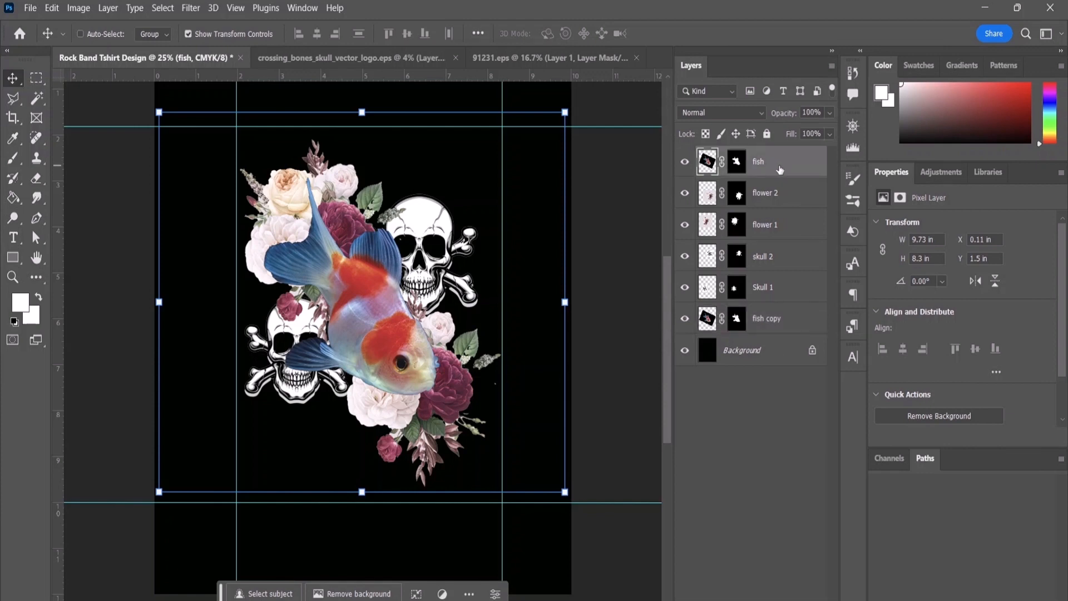
{"action": "right_click", "coordinate": [778, 168]}
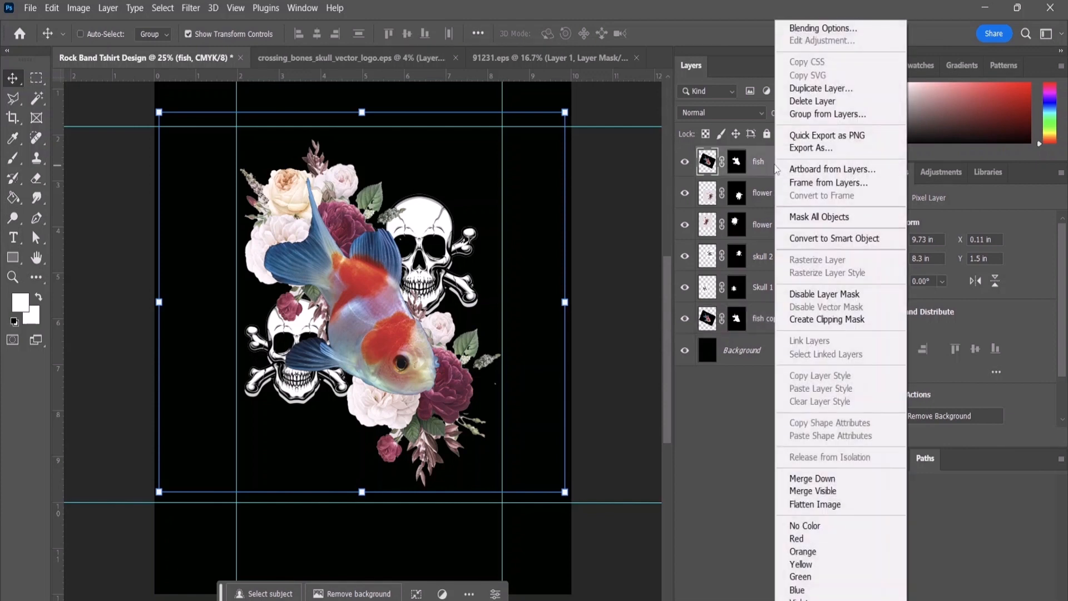
{"action": "left_click", "coordinate": [823, 240]}
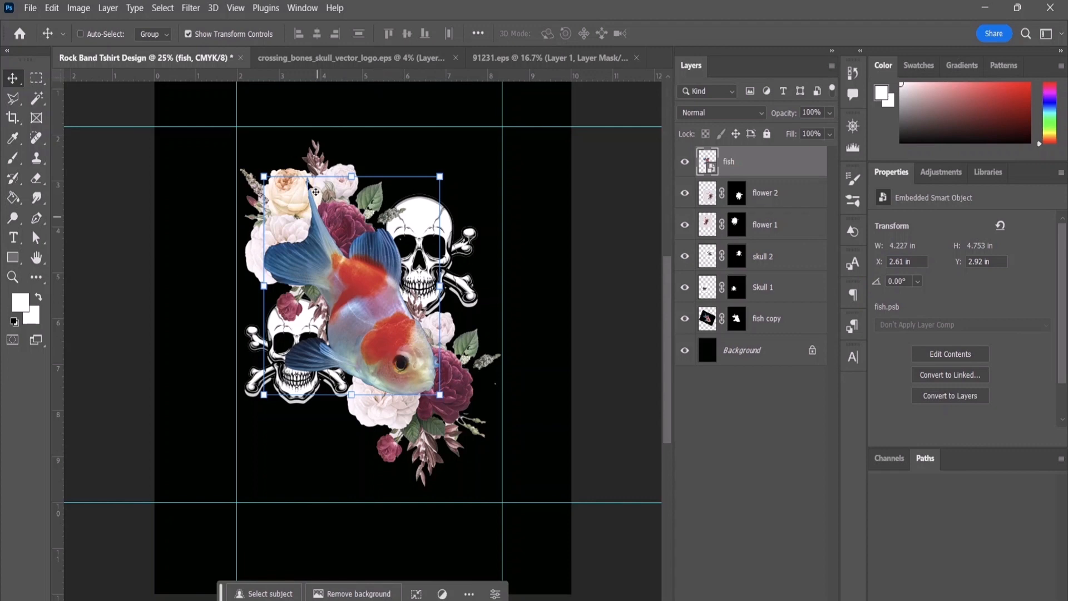
{"action": "left_click", "coordinate": [78, 9]}
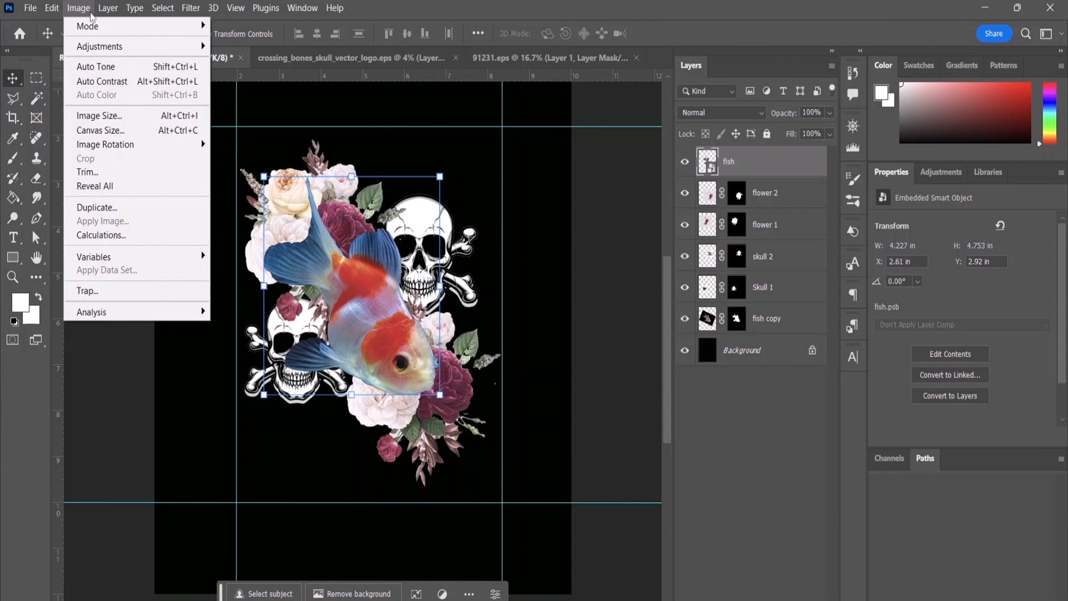
{"action": "mouse_move", "coordinate": [199, 12]}
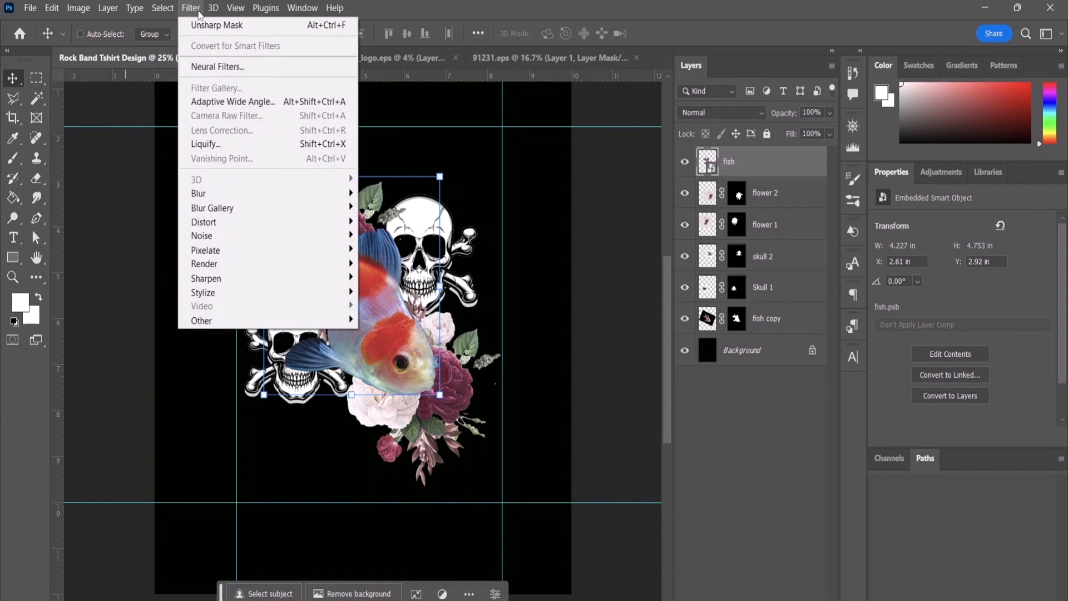
{"action": "left_click", "coordinate": [209, 66]}
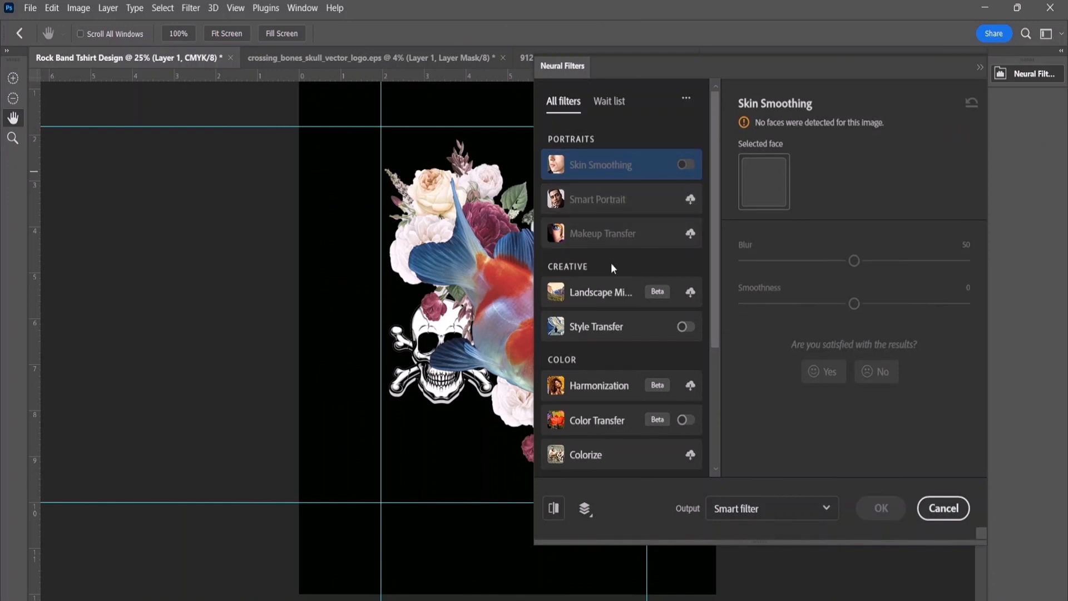
{"action": "scroll", "coordinate": [609, 289], "scroll_direction": "down", "scroll_amount": 3}
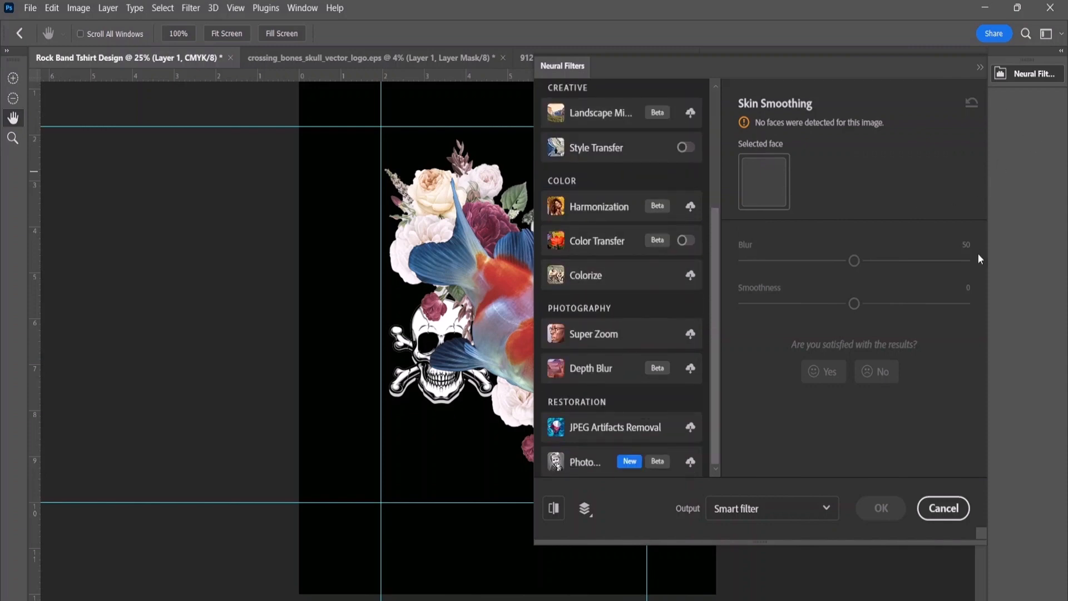
{"action": "left_click", "coordinate": [942, 508]}
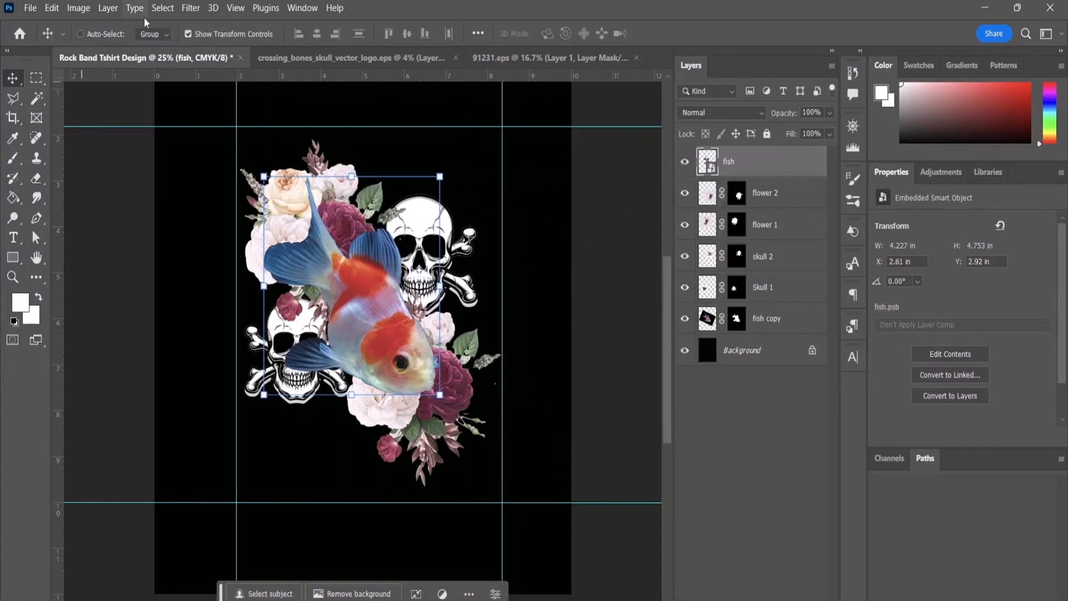
Step: Open Neural Filters for the fish layer and enable Style Transfer with the red mountain artist style
{"action": "left_click", "coordinate": [195, 7]}
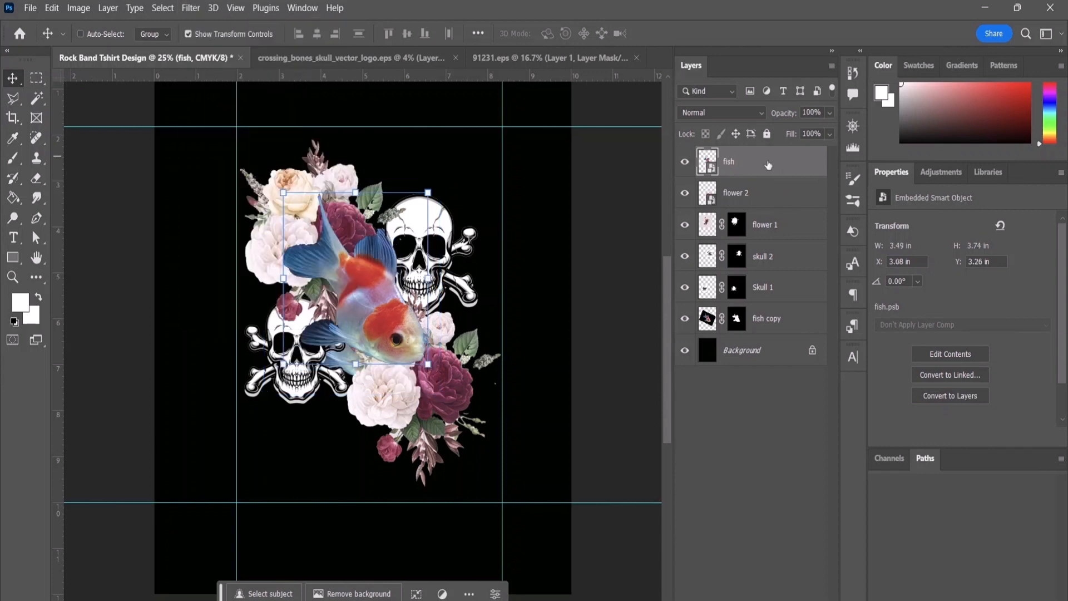
{"action": "left_click", "coordinate": [201, 9]}
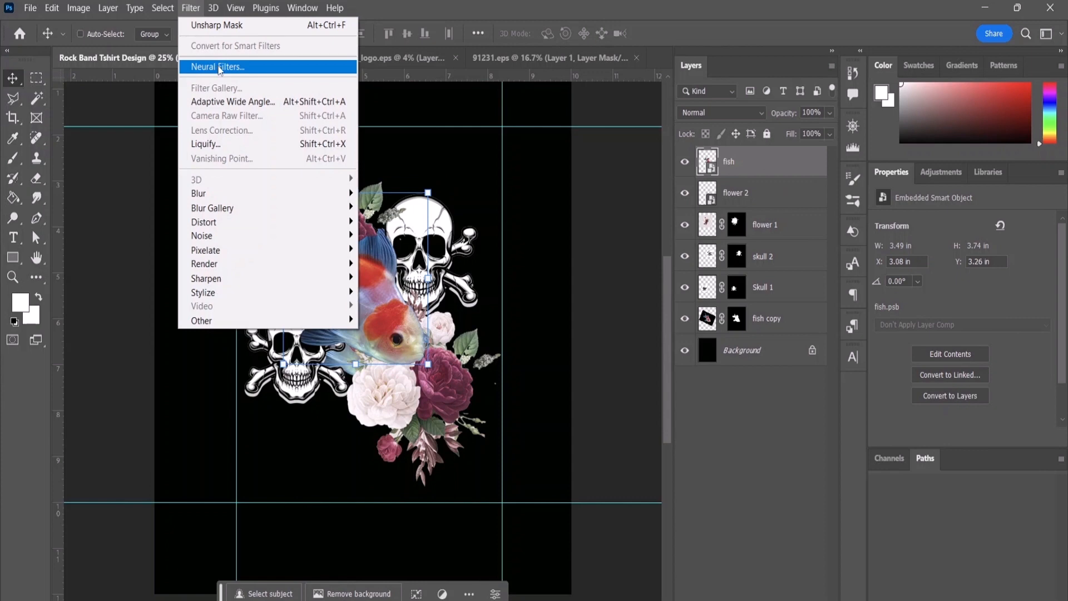
{"action": "left_click", "coordinate": [218, 67]}
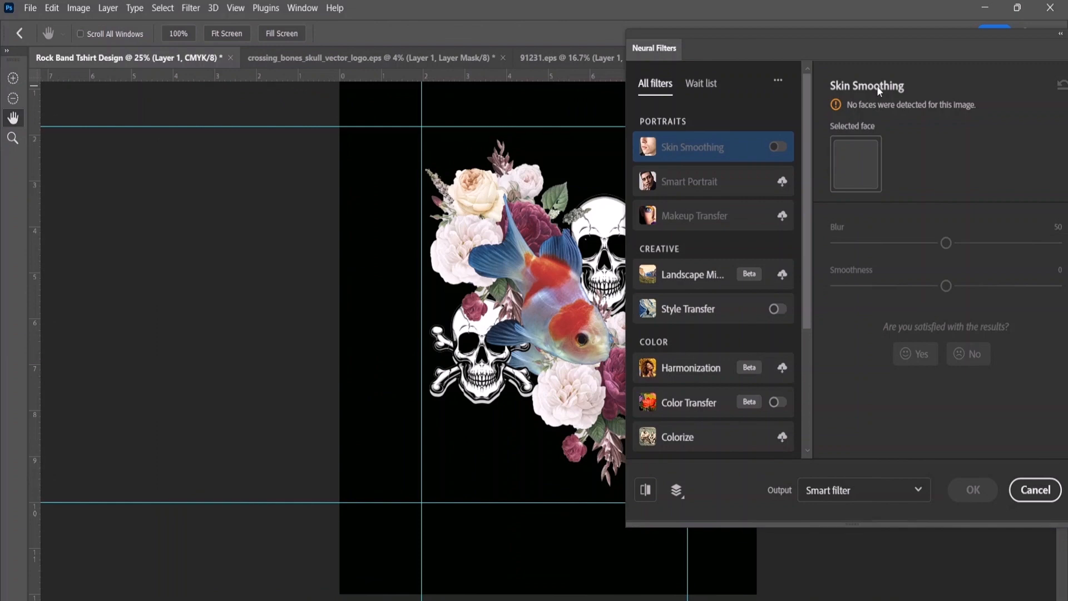
{"action": "scroll", "coordinate": [692, 297], "scroll_direction": "down", "scroll_amount": 3}
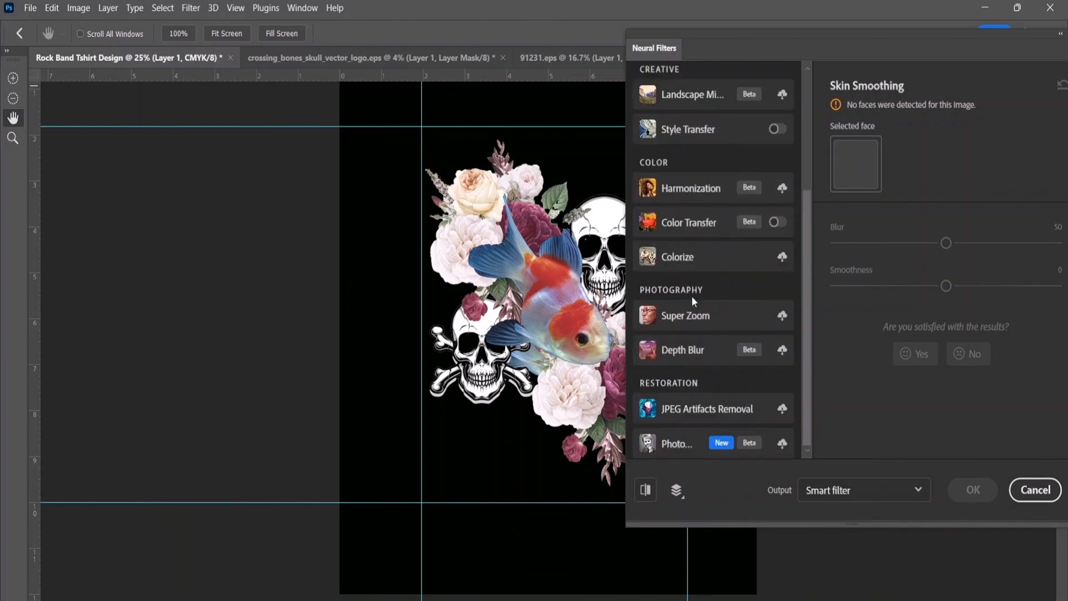
{"action": "scroll", "coordinate": [693, 300], "scroll_direction": "up", "scroll_amount": 4}
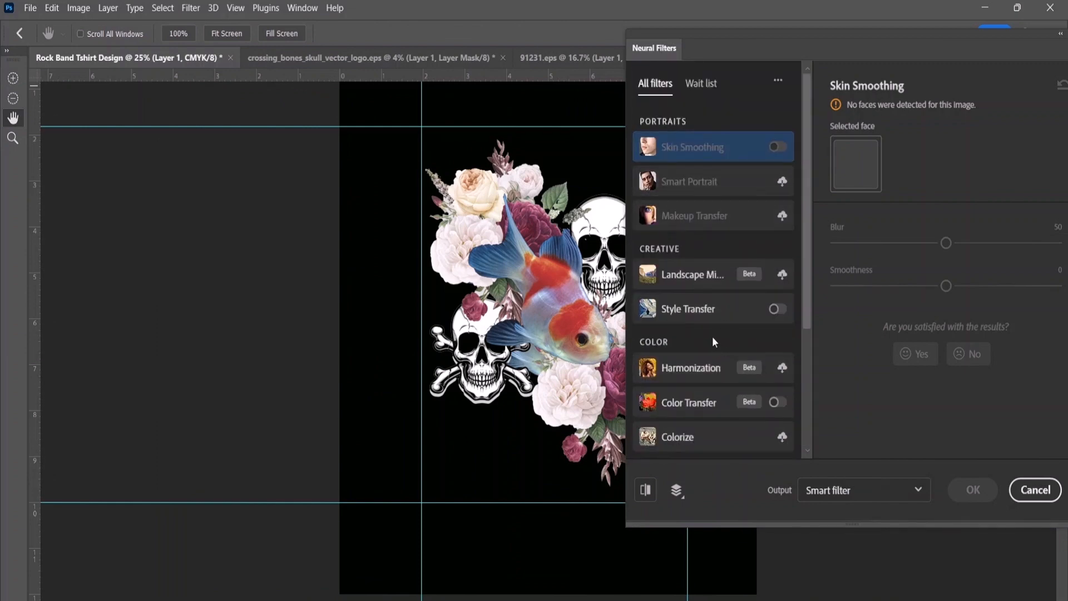
{"action": "left_click", "coordinate": [698, 309]}
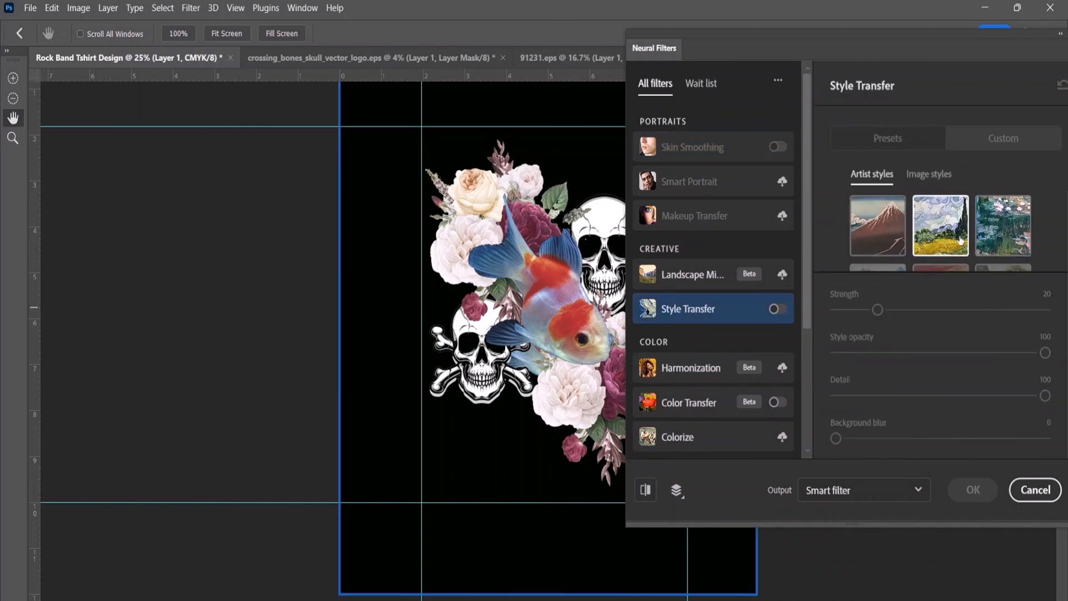
{"action": "left_click", "coordinate": [880, 231]}
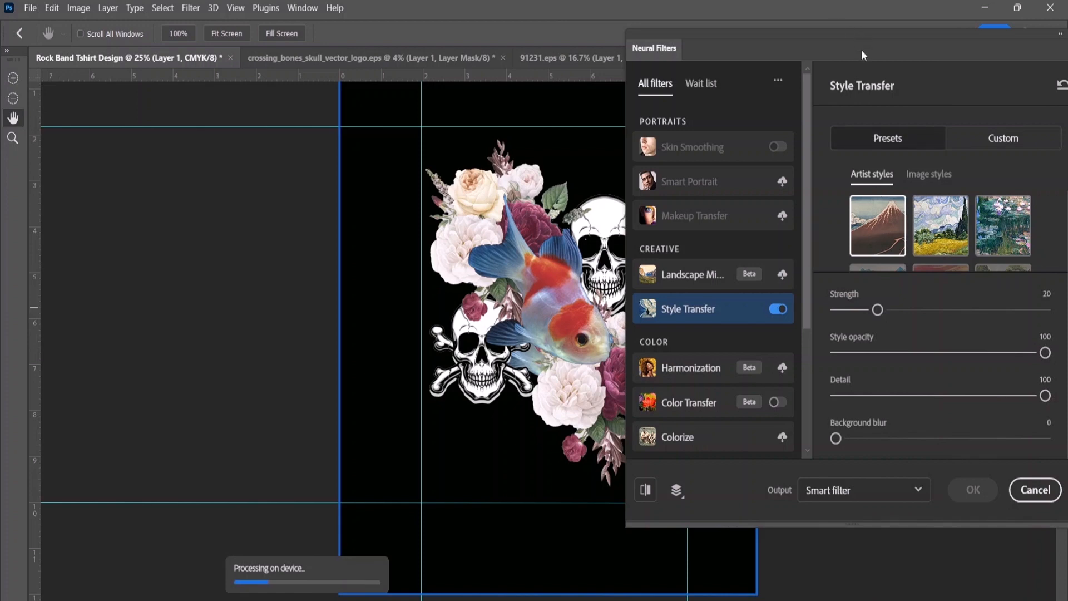
{"action": "left_click_drag", "start_coordinate": [862, 51], "coordinate": [272, 66]}
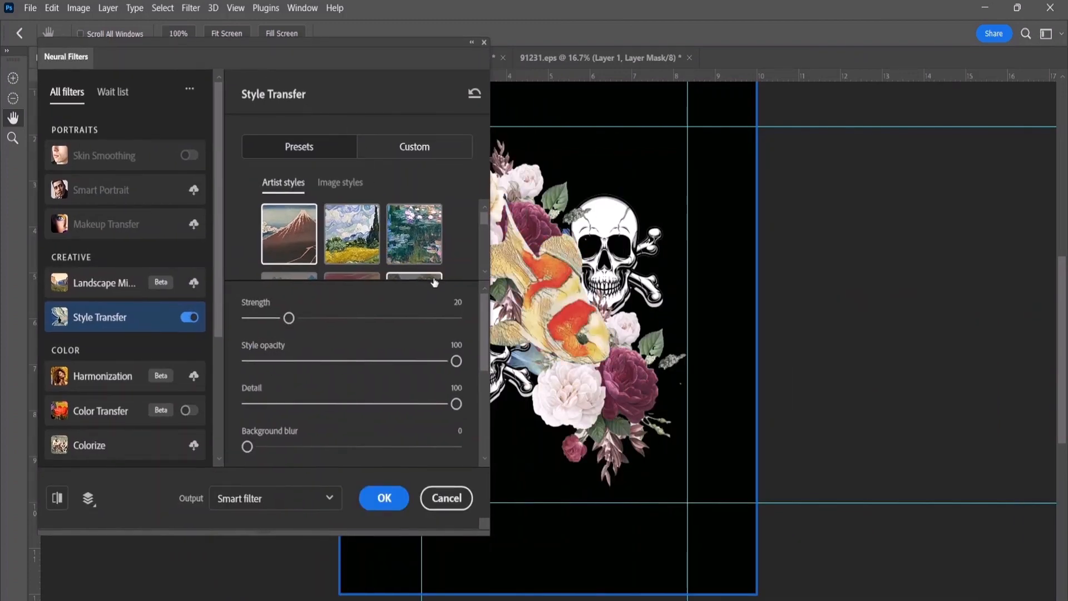
Step: Switch the fish's Style Transfer to the yellow wheat field style, with background blur 14 and style opacity 80, and apply it as a smart filter
{"action": "left_click", "coordinate": [360, 241]}
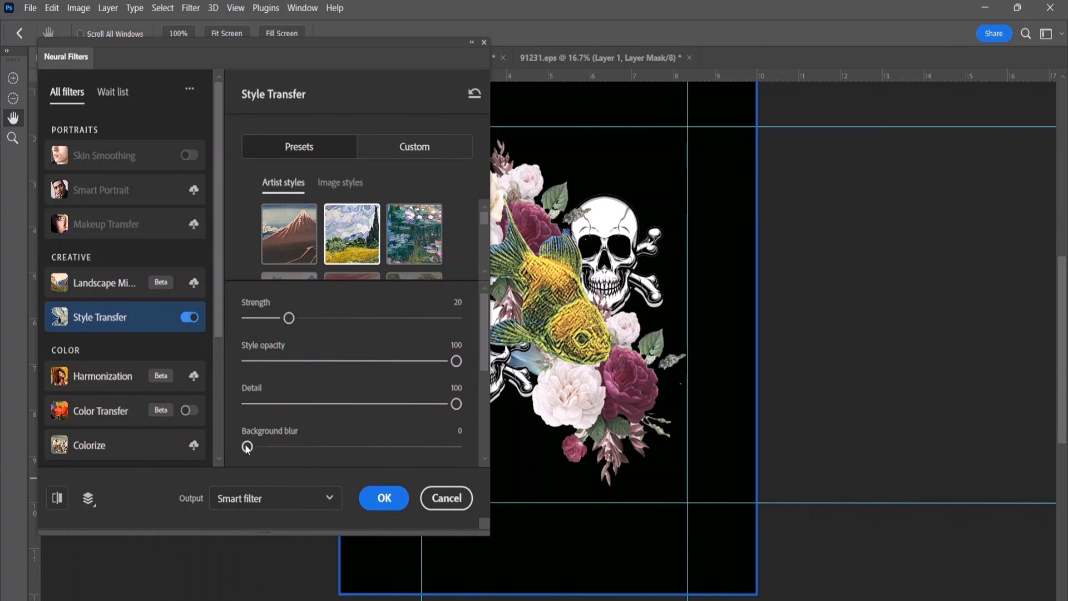
{"action": "left_click_drag", "start_coordinate": [247, 448], "coordinate": [275, 451]}
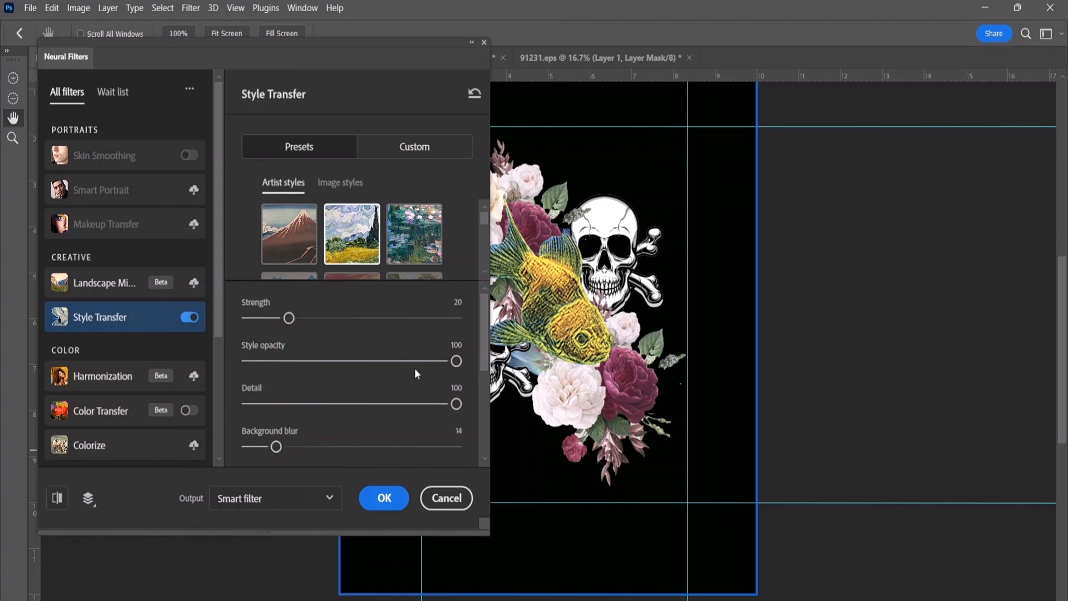
{"action": "left_click_drag", "start_coordinate": [456, 361], "coordinate": [416, 366]}
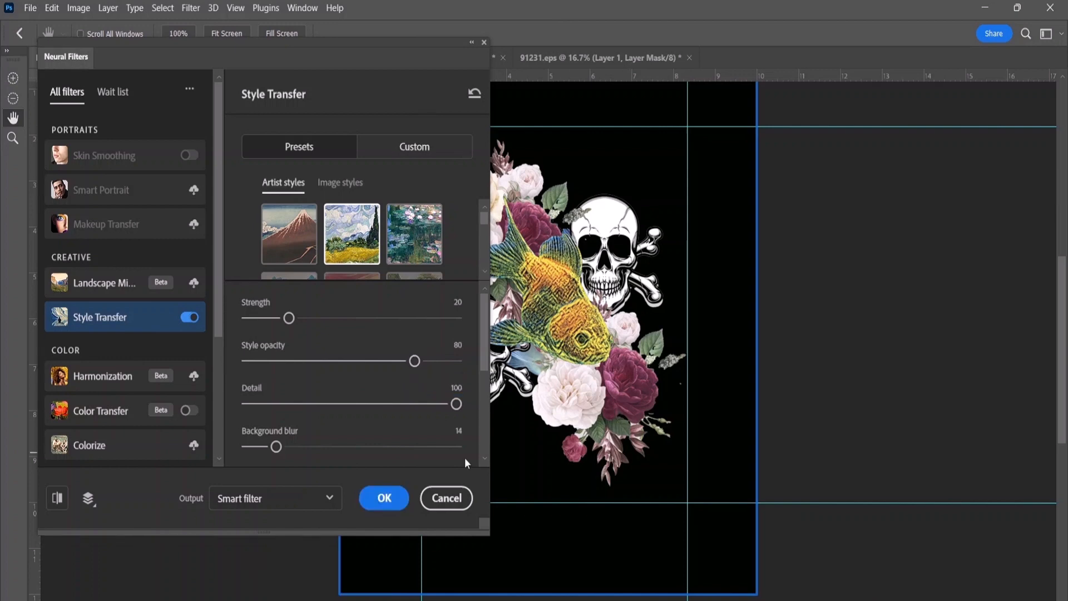
{"action": "left_click", "coordinate": [377, 499]}
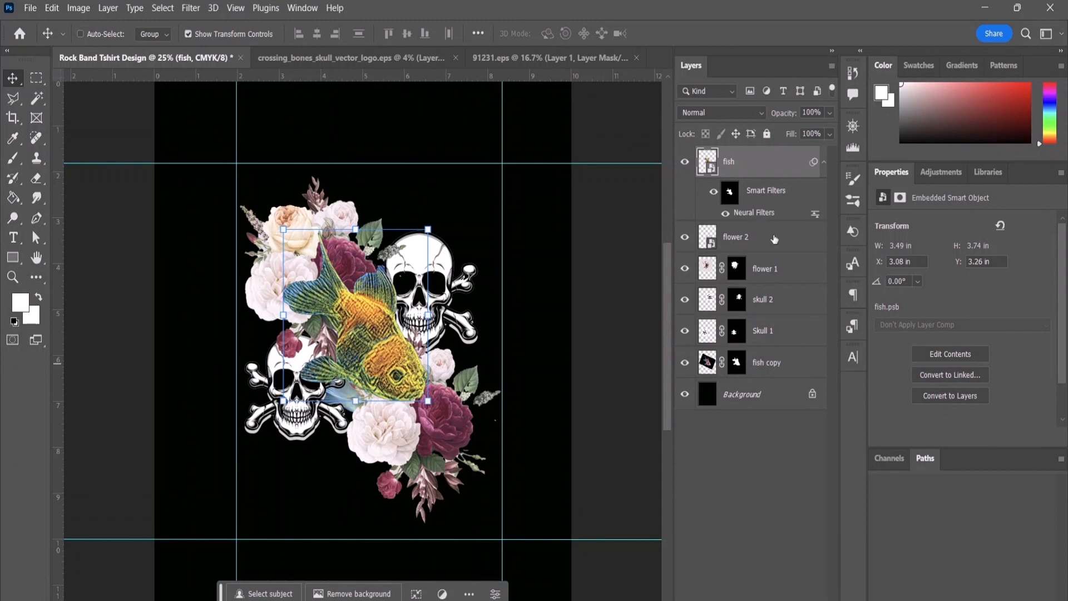
Step: Open Neural Filters for the flower 1 Smart Object and bring up the Style Transfer settings
{"action": "left_click", "coordinate": [757, 247]}
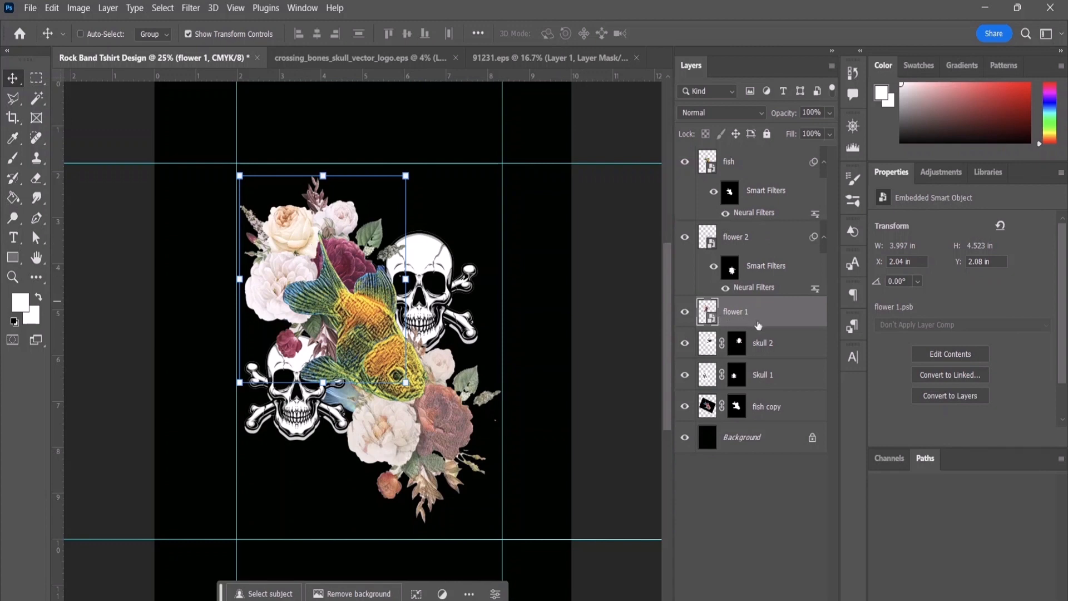
{"action": "right_click", "coordinate": [762, 326]}
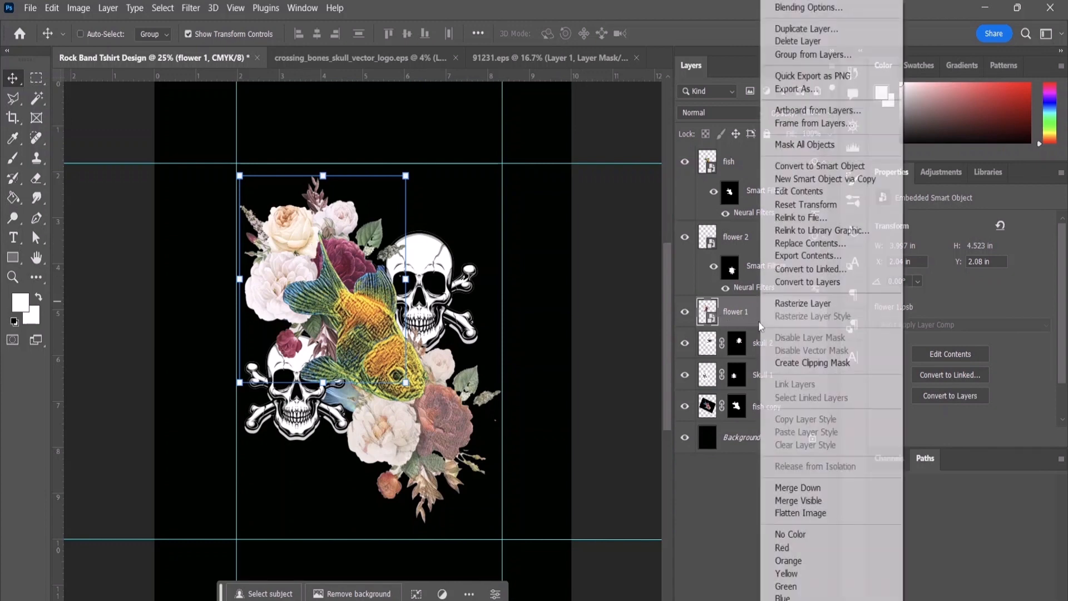
{"action": "left_click", "coordinate": [741, 323]}
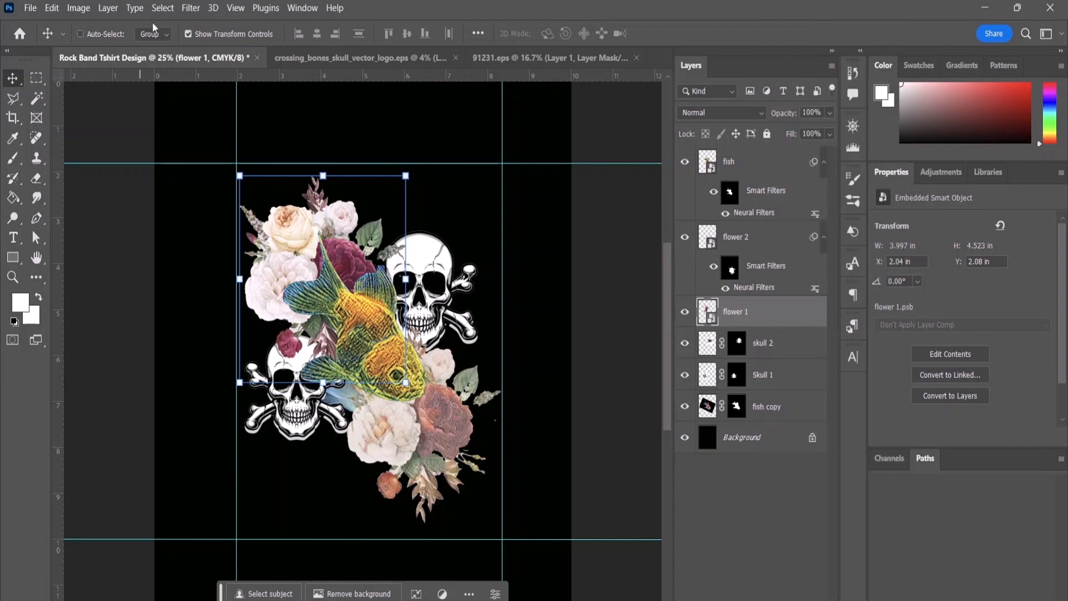
{"action": "left_click", "coordinate": [191, 8]}
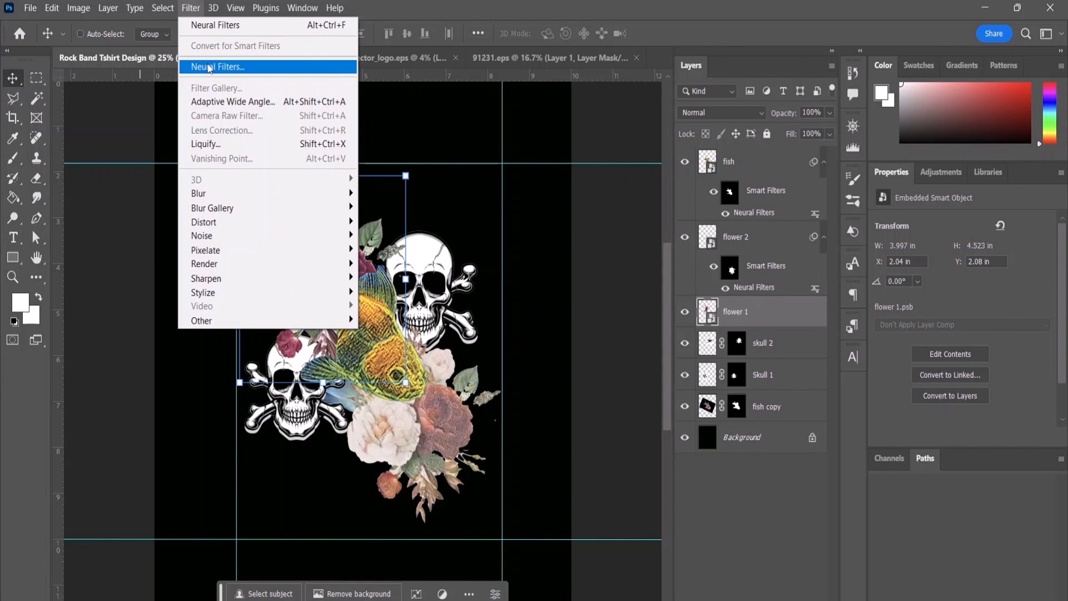
{"action": "left_click", "coordinate": [209, 66]}
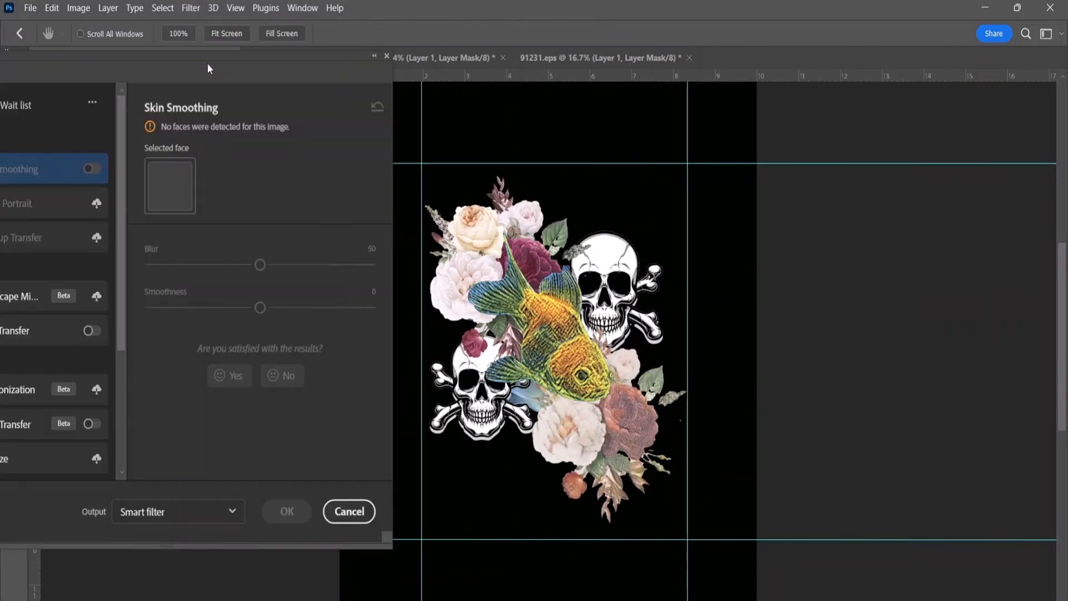
{"action": "scroll", "coordinate": [35, 365], "scroll_direction": "down", "scroll_amount": 2}
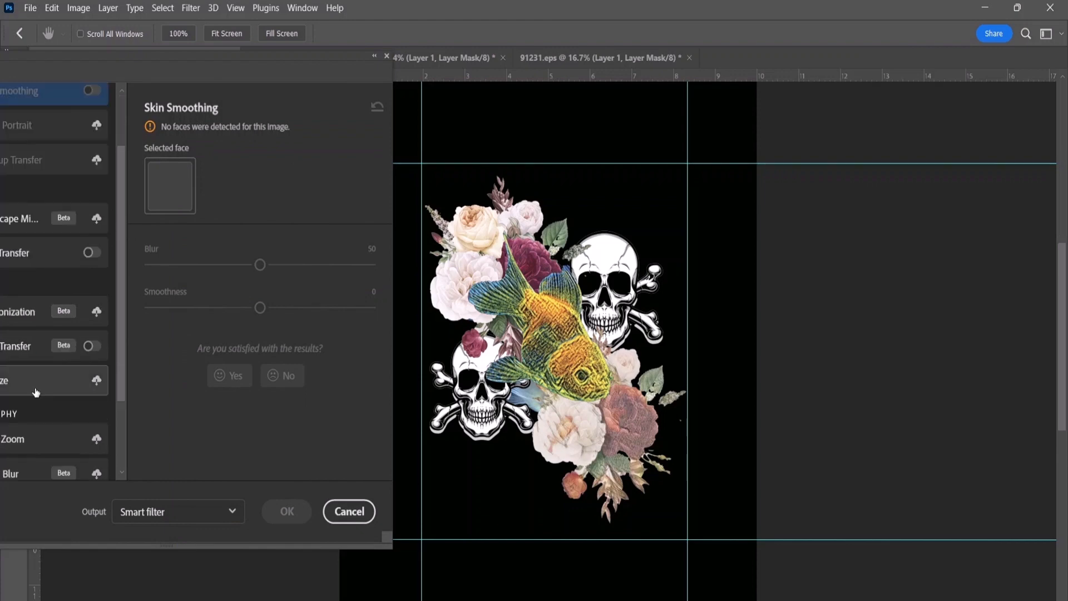
{"action": "left_click", "coordinate": [26, 388]}
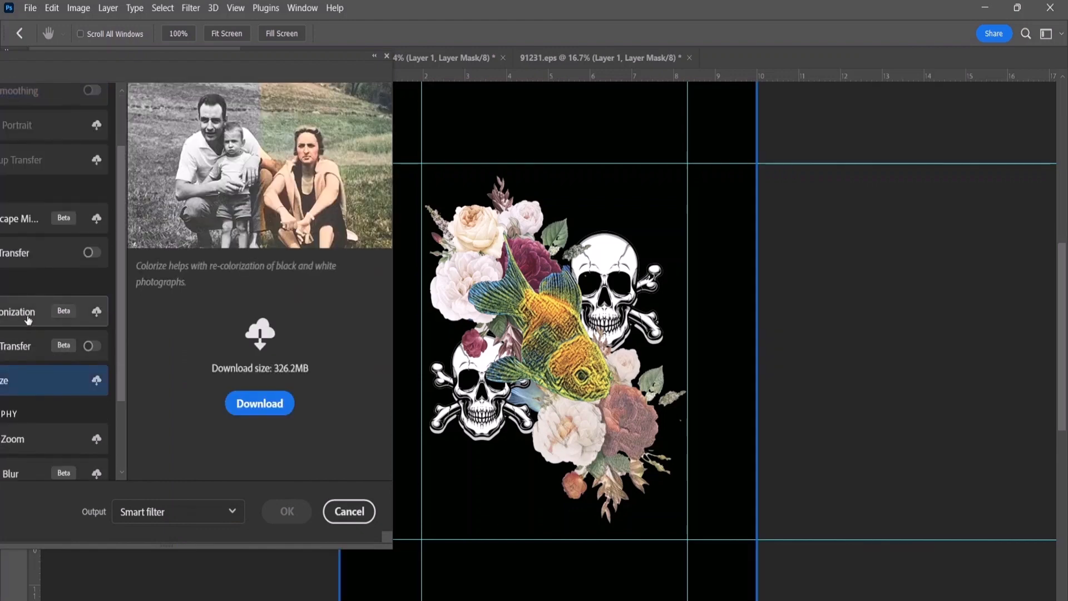
{"action": "left_click_drag", "start_coordinate": [165, 70], "coordinate": [215, 69]}
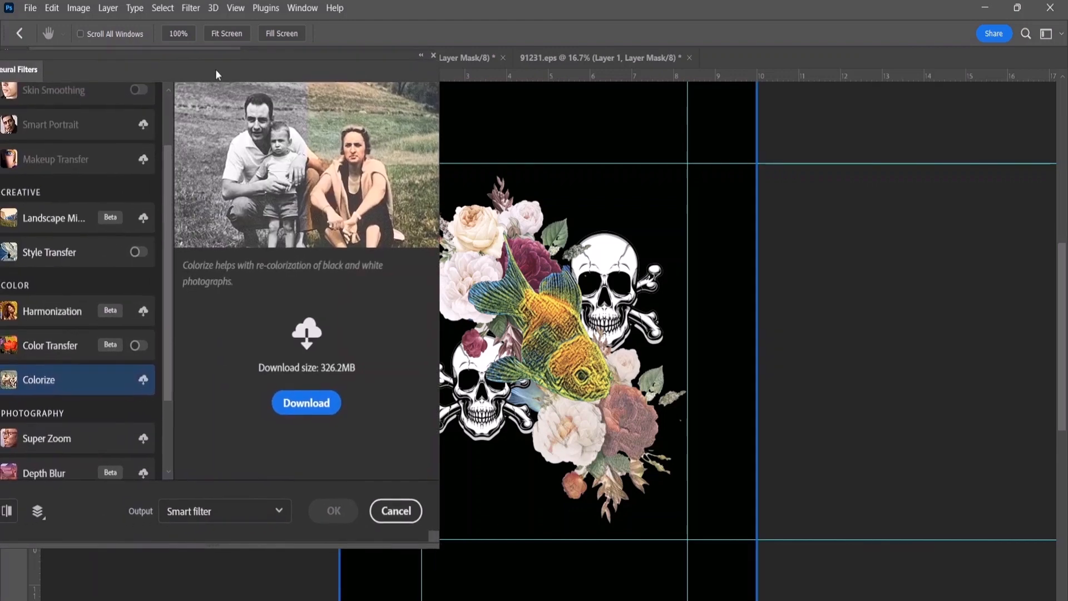
{"action": "left_click", "coordinate": [52, 260]}
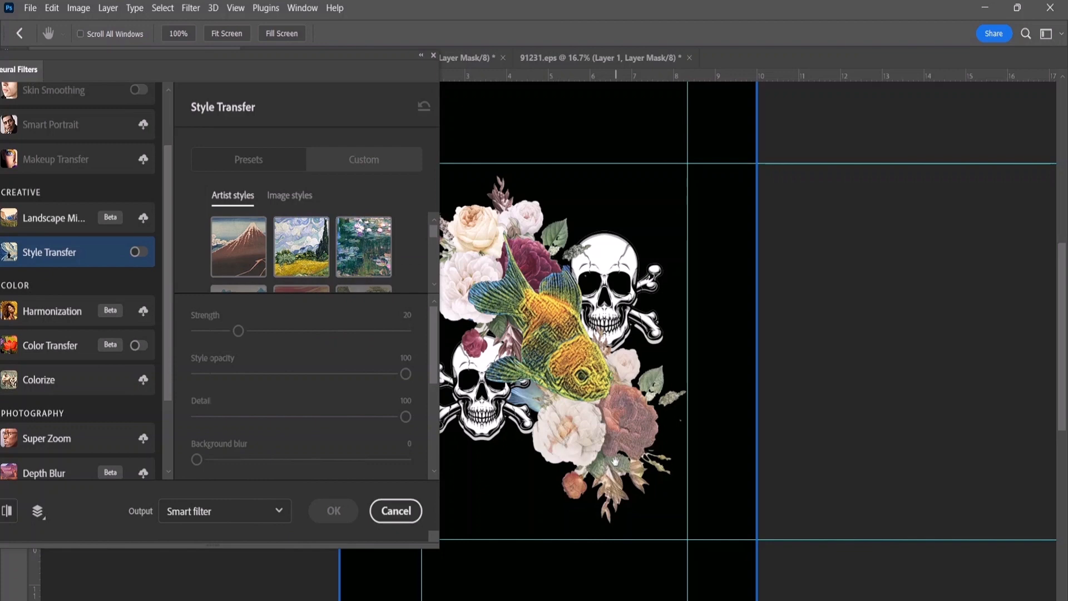
Step: Apply the red mountain artist style to flower 1 with style opacity 50 as a smart filter
{"action": "left_click", "coordinate": [253, 260]}
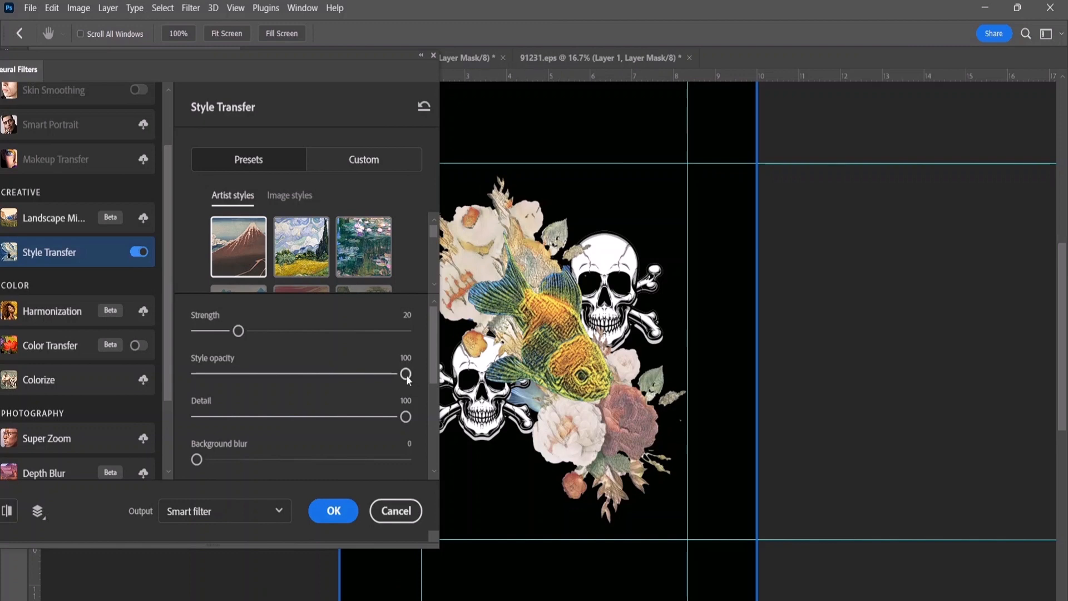
{"action": "left_click_drag", "start_coordinate": [406, 374], "coordinate": [396, 374]}
{"action": "left_click_drag", "start_coordinate": [322, 383], "coordinate": [301, 385]}
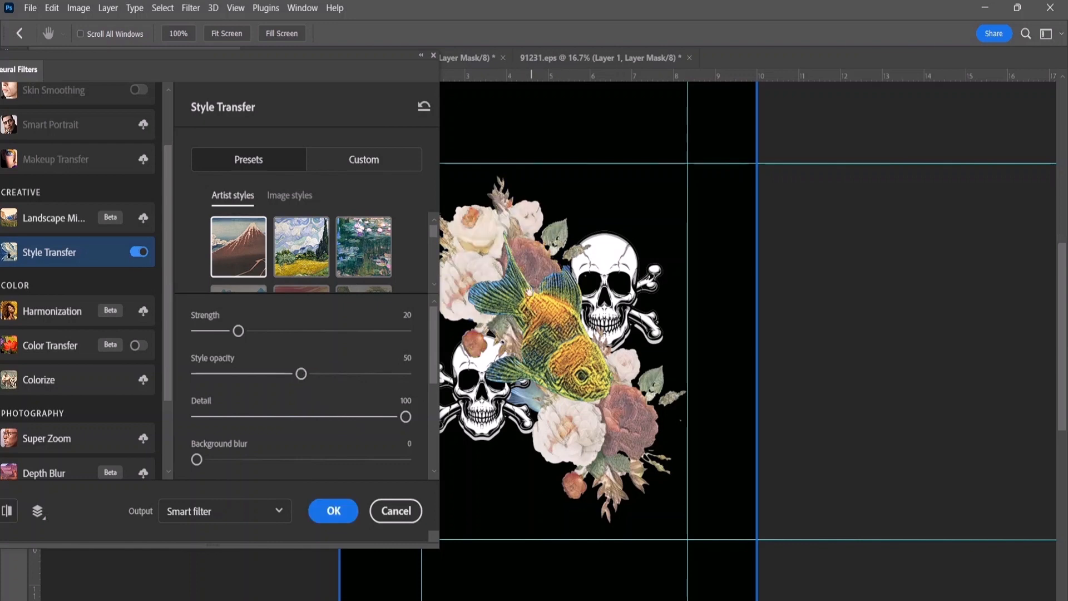
{"action": "left_click", "coordinate": [333, 510]}
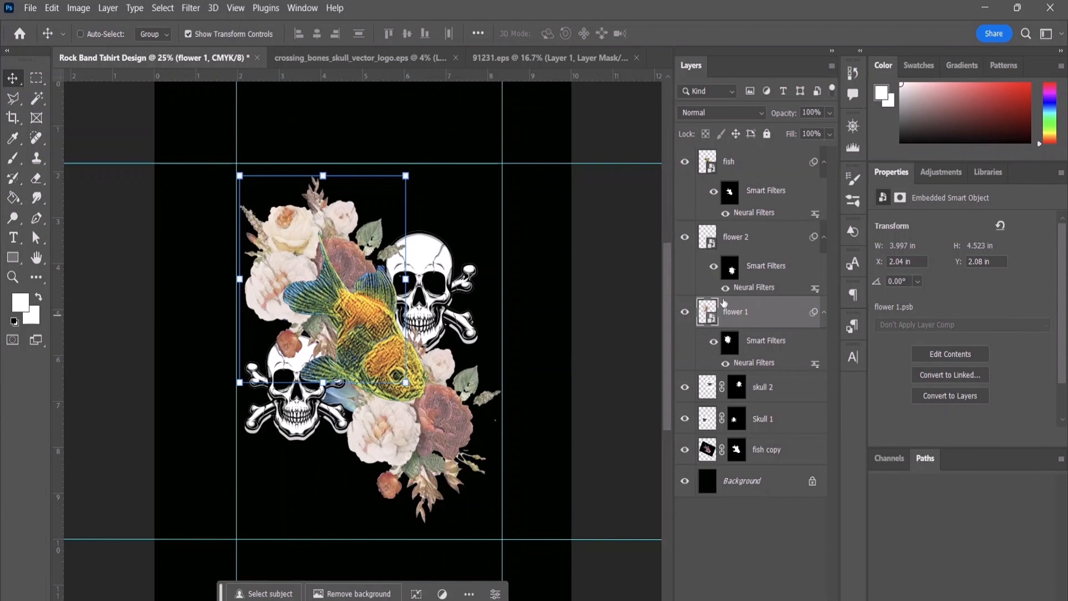
Step: Convert the skull 2 and Skull 1 layers to separate Smart Objects
{"action": "left_click", "coordinate": [757, 399]}
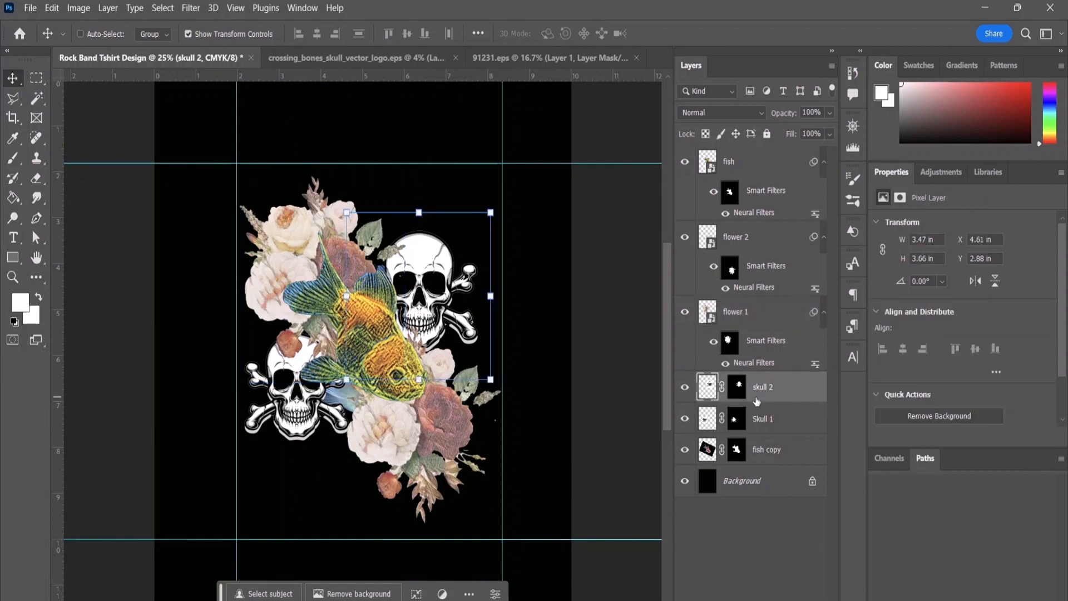
{"action": "right_click", "coordinate": [757, 399]}
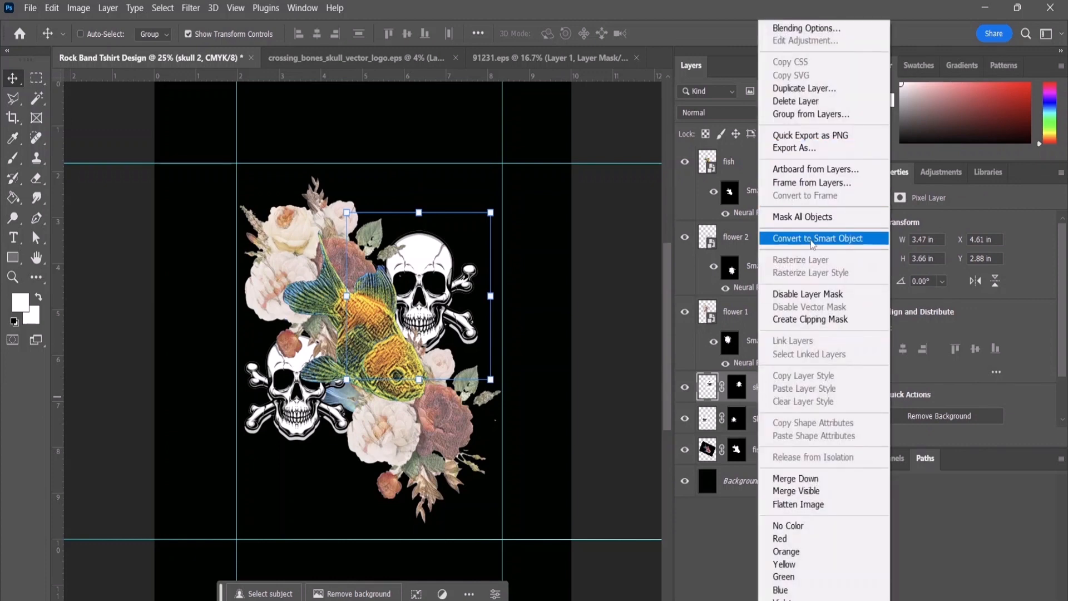
{"action": "left_click", "coordinate": [817, 238]}
{"action": "left_click", "coordinate": [762, 428]}
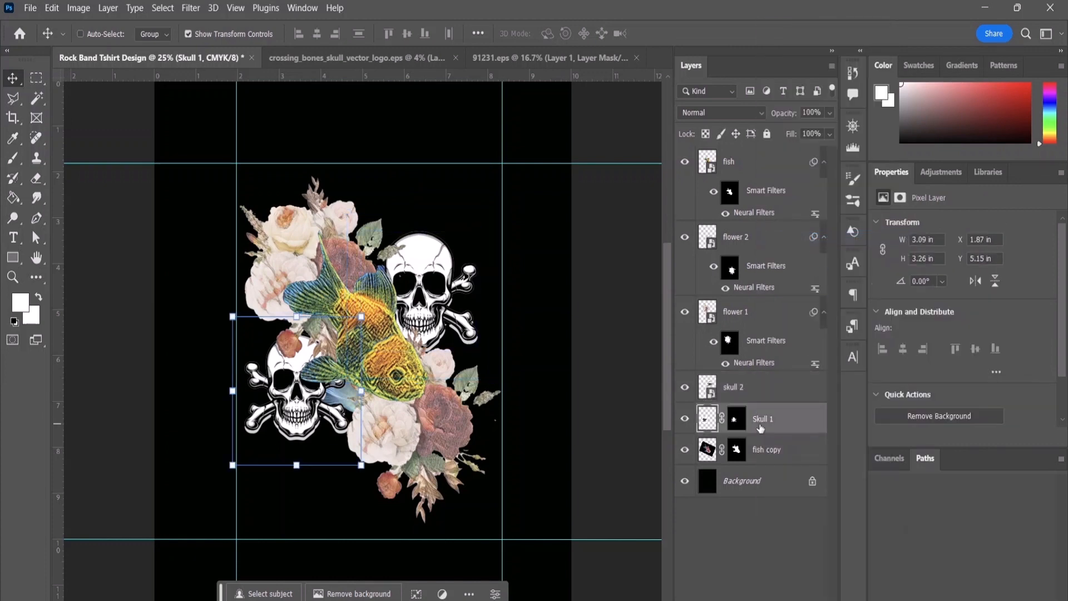
{"action": "right_click", "coordinate": [761, 428]}
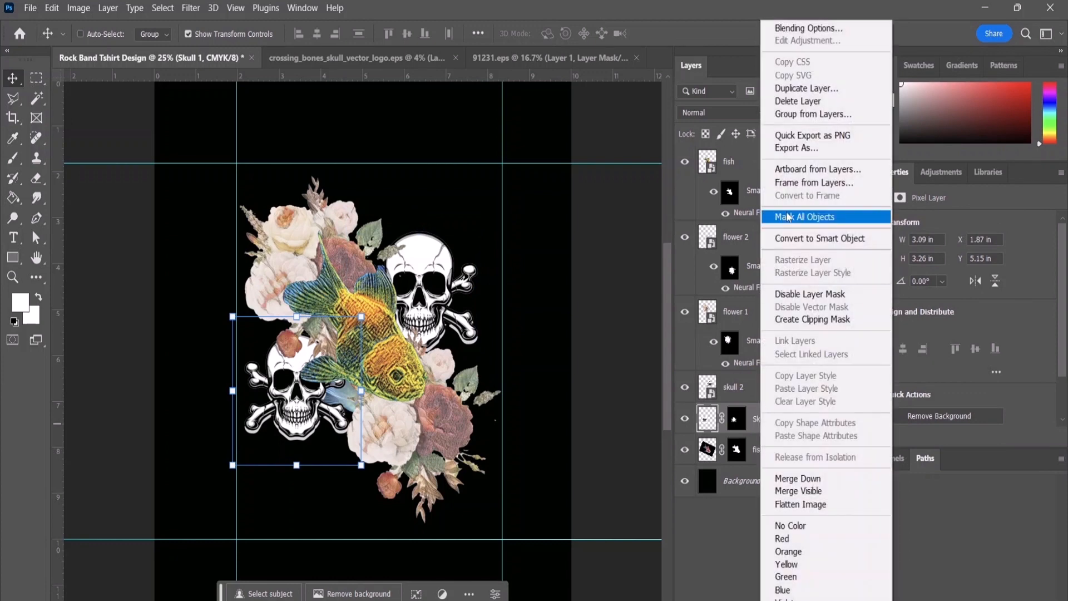
{"action": "left_click", "coordinate": [803, 240]}
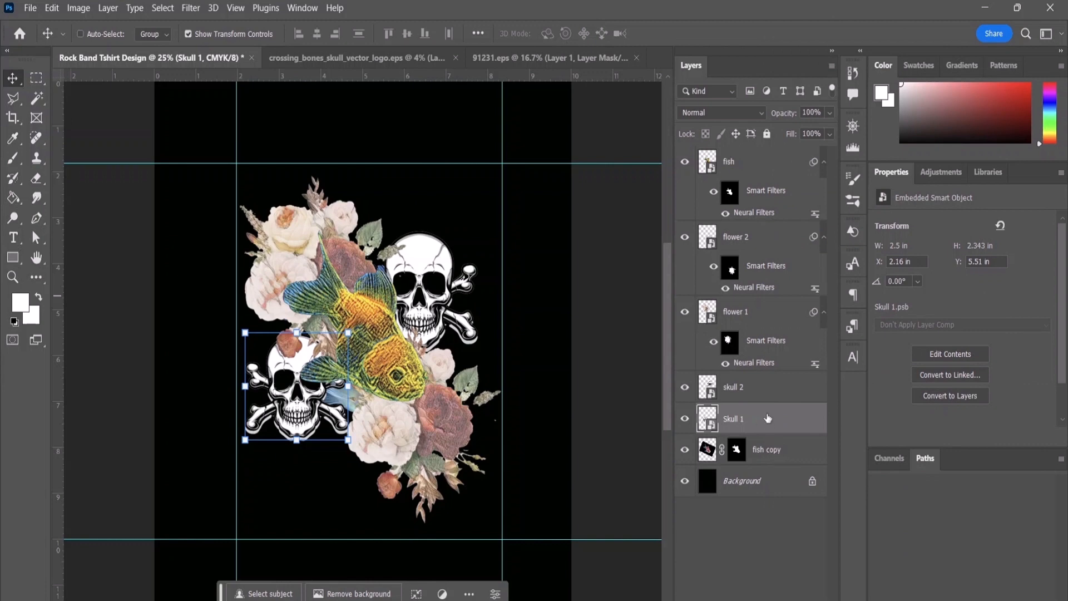
Step: Open Neural Filters for the skull 2 layer and enable Style Transfer with the water lilies artist style
{"action": "left_click", "coordinate": [759, 395]}
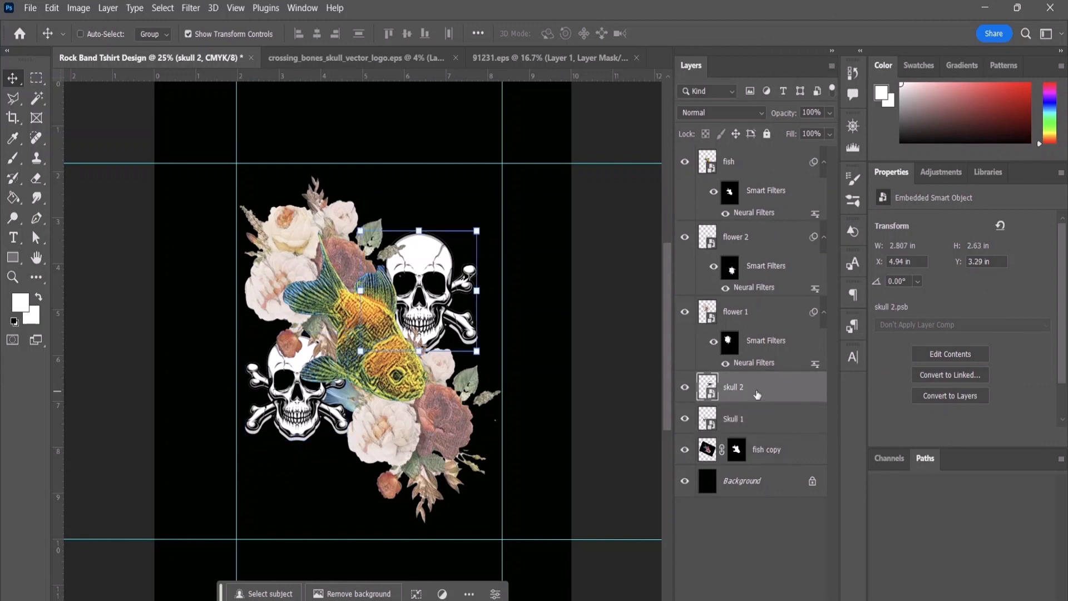
{"action": "left_click", "coordinate": [189, 8]}
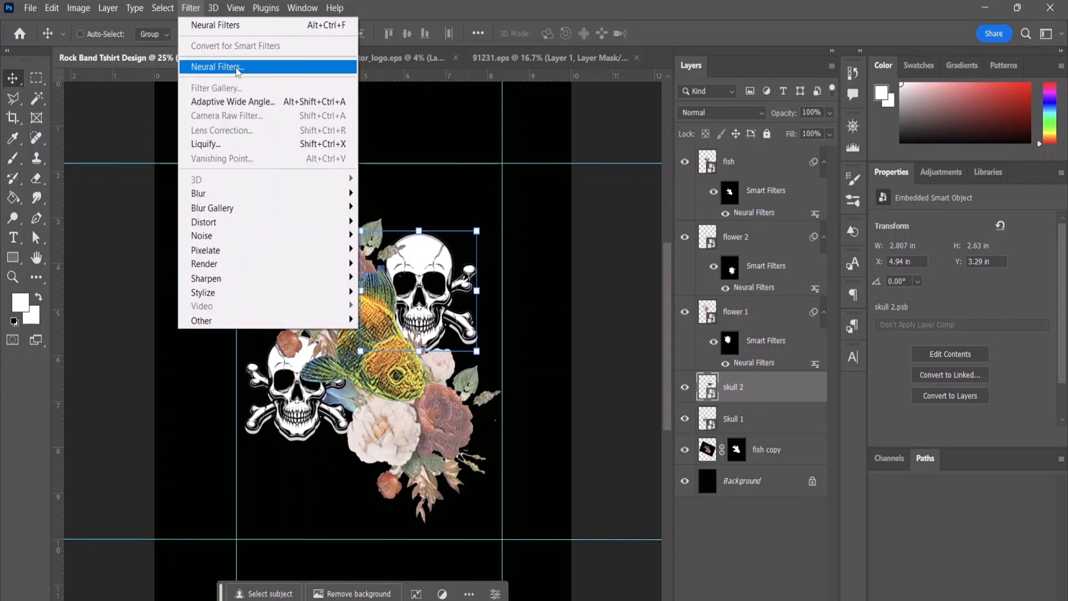
{"action": "left_click", "coordinate": [237, 67]}
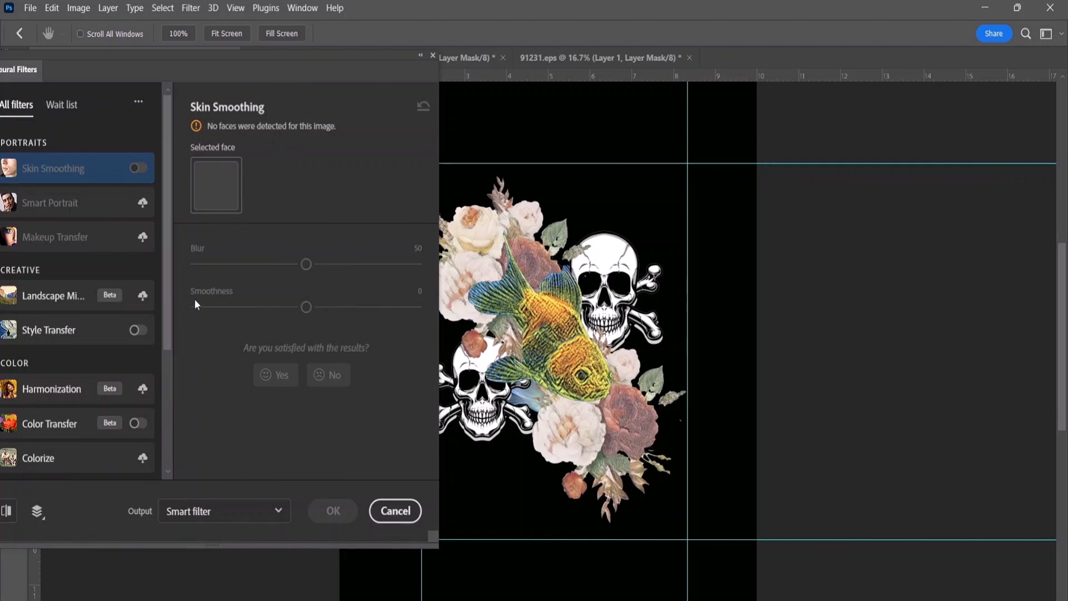
{"action": "left_click", "coordinate": [73, 330]}
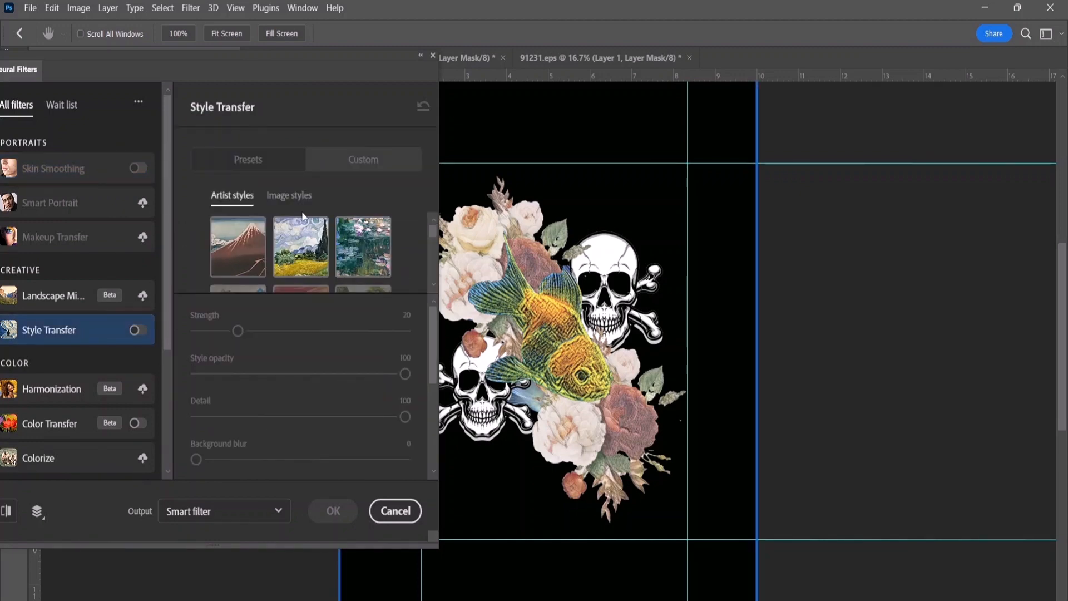
{"action": "left_click", "coordinate": [304, 262]}
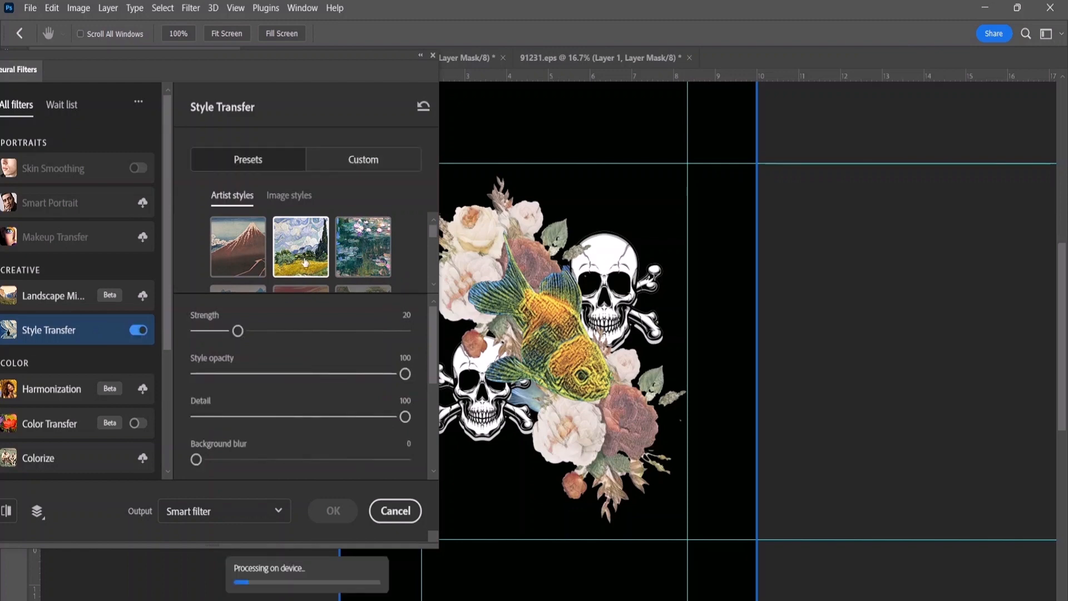
{"action": "left_click", "coordinate": [384, 262]}
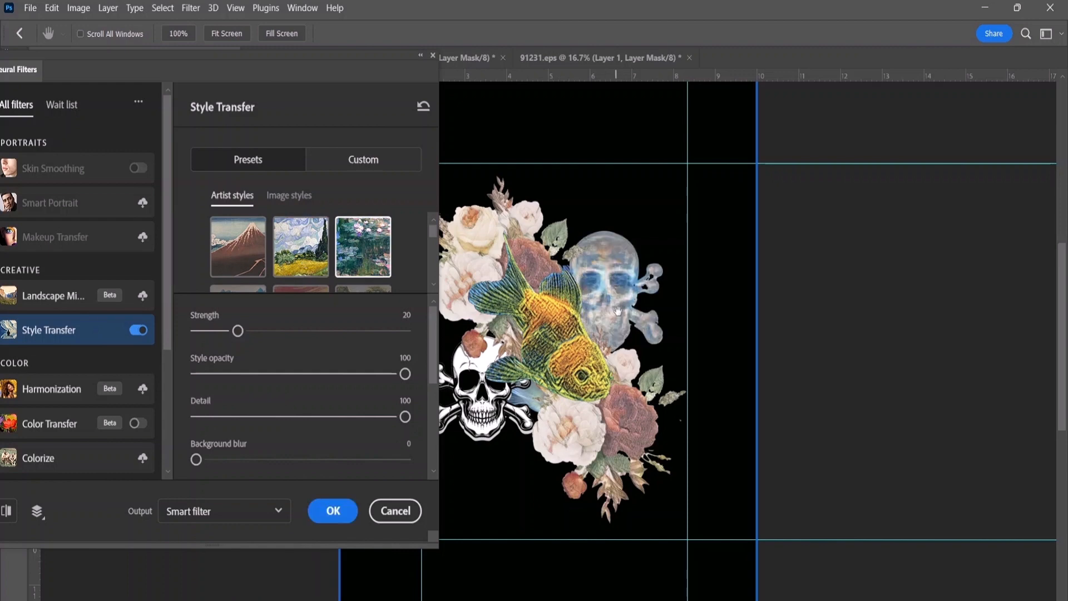
Step: Set skull 2's Style Transfer to detail 43, style opacity 65 and background blur 8, and apply it as a smart filter
{"action": "left_click_drag", "start_coordinate": [405, 417], "coordinate": [321, 418]}
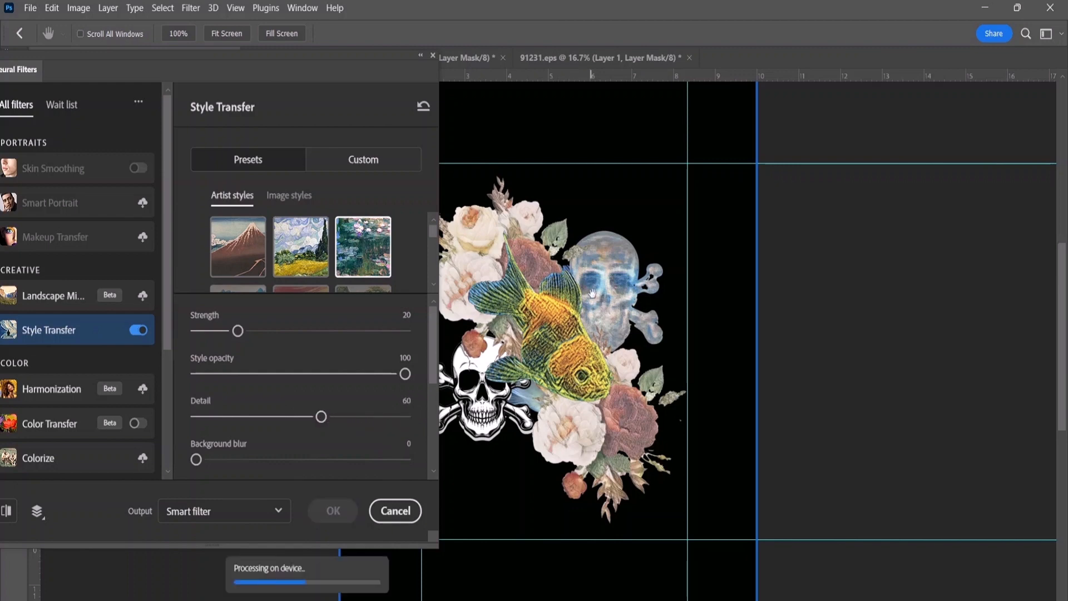
{"action": "left_click_drag", "start_coordinate": [321, 417], "coordinate": [286, 418]}
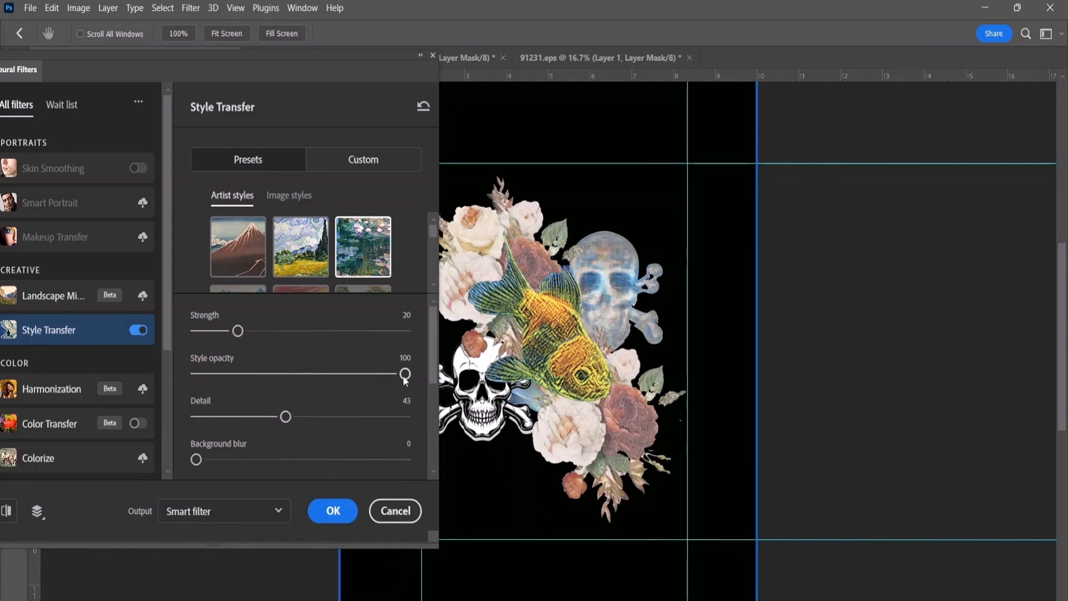
{"action": "left_click_drag", "start_coordinate": [405, 377], "coordinate": [333, 378]}
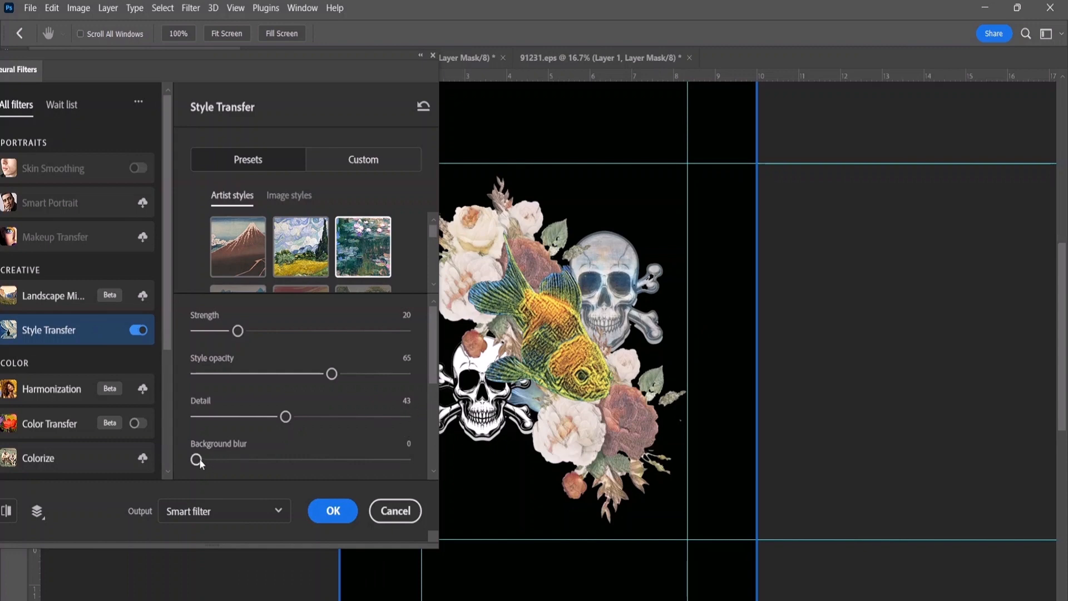
{"action": "left_click_drag", "start_coordinate": [198, 460], "coordinate": [214, 460]}
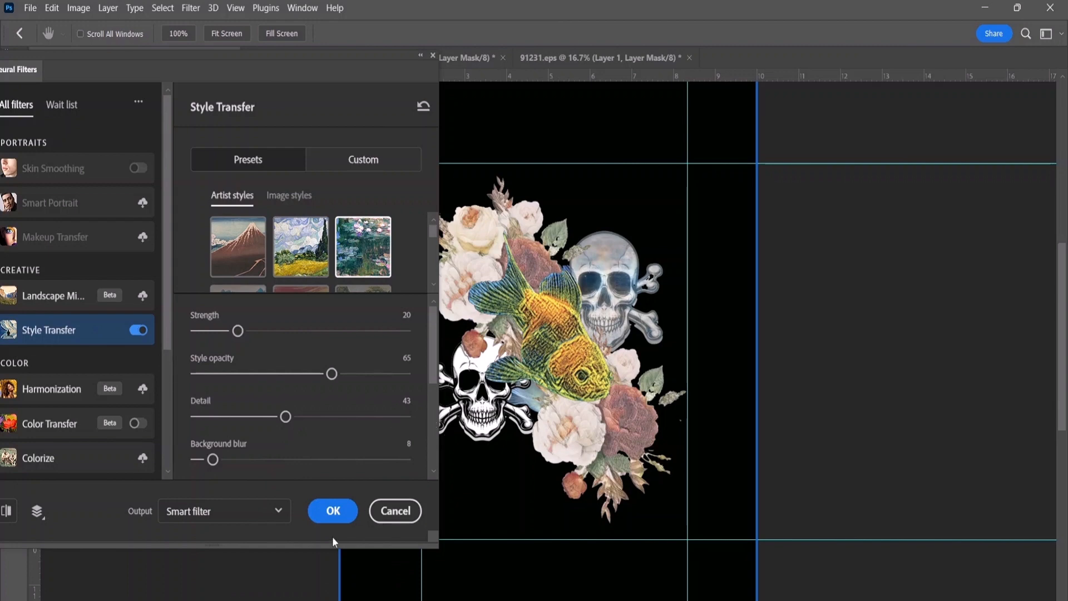
{"action": "left_click", "coordinate": [333, 511]}
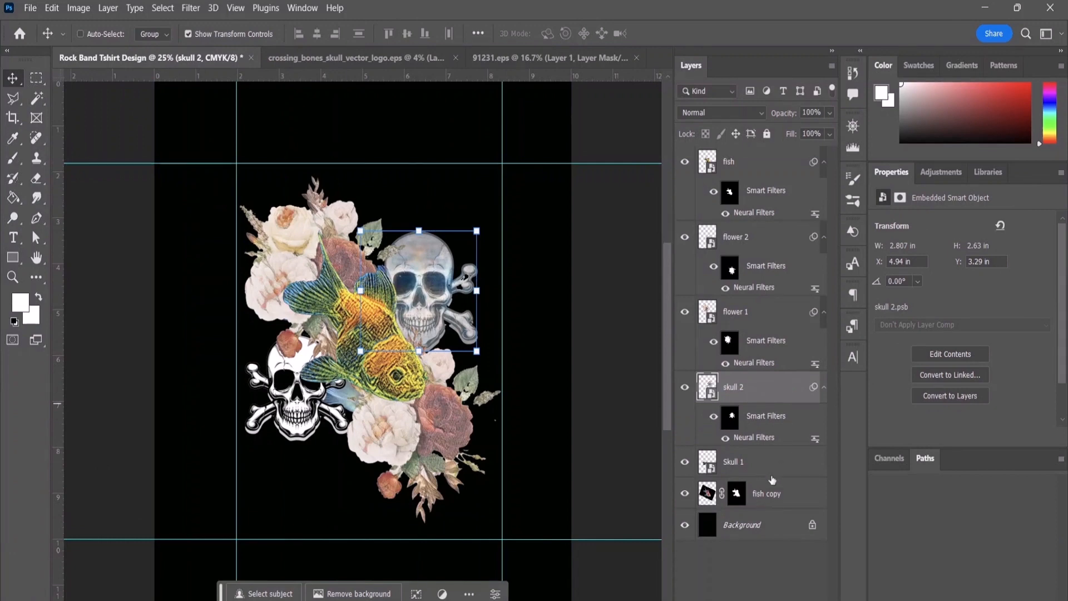
Step: Repeat the last Neural Filters water lilies Style Transfer on the Skull 1 layer as a smart filter
{"action": "left_click", "coordinate": [751, 462]}
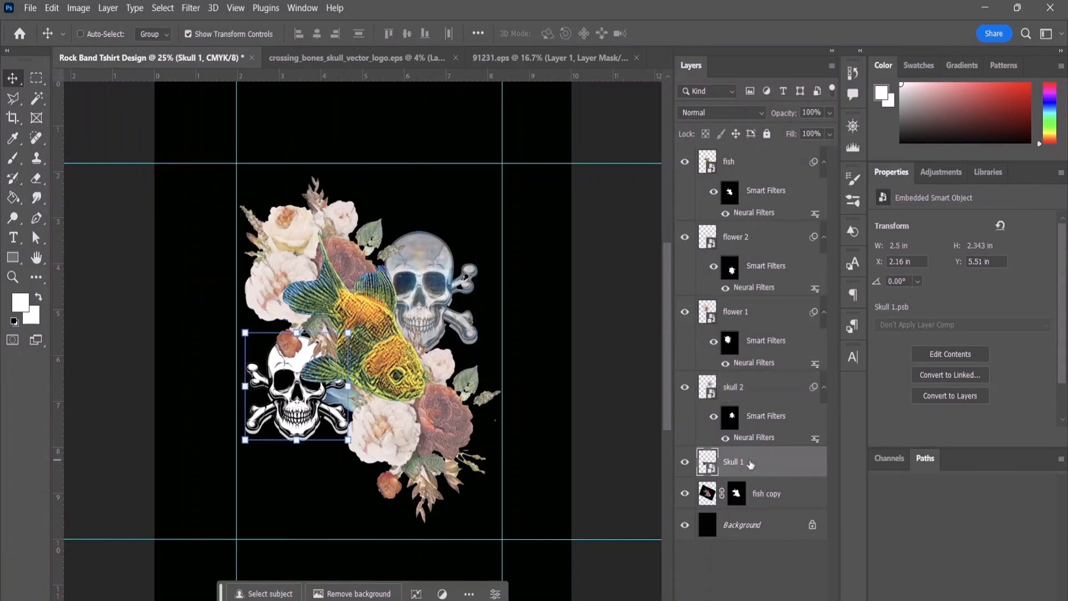
{"action": "left_click", "coordinate": [195, 8]}
{"action": "left_click", "coordinate": [216, 25]}
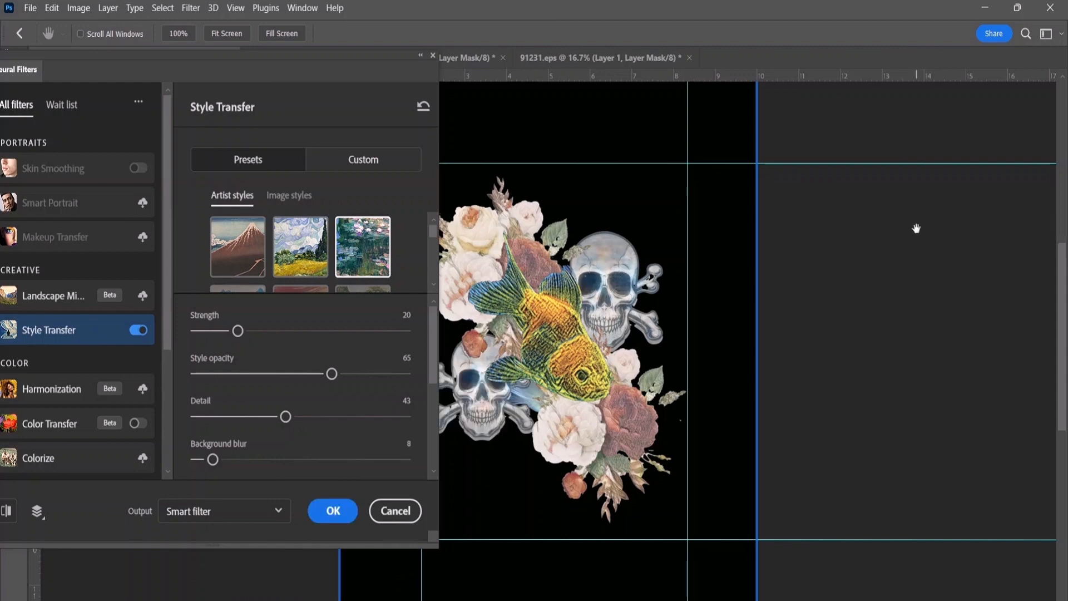
{"action": "left_click", "coordinate": [334, 508]}
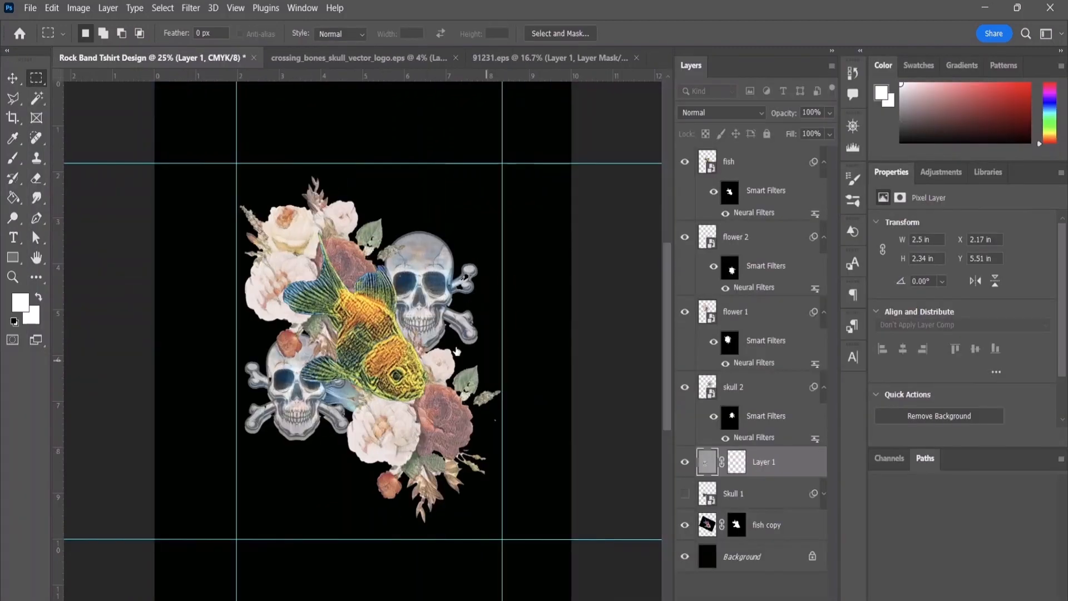
Step: Add a white 18 px inside Stroke effect in Normal blend mode at 100% opacity to the Skull 1 layer
{"action": "scroll", "coordinate": [445, 341], "scroll_direction": "up", "scroll_amount": 1}
{"action": "scroll", "coordinate": [445, 333], "scroll_direction": "down", "scroll_amount": 3}
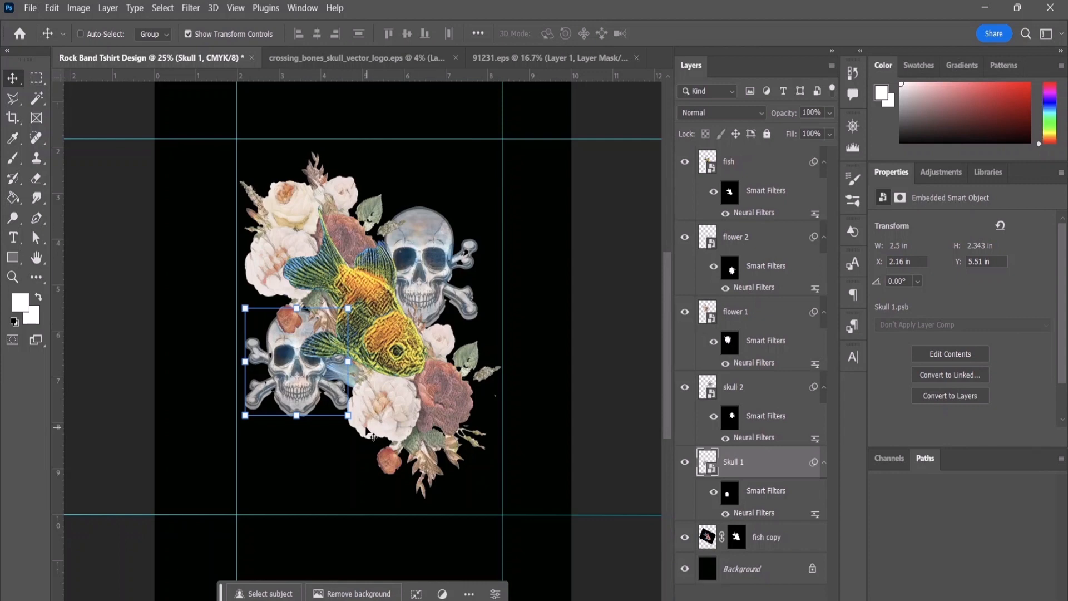
{"action": "double_click", "coordinate": [740, 467]}
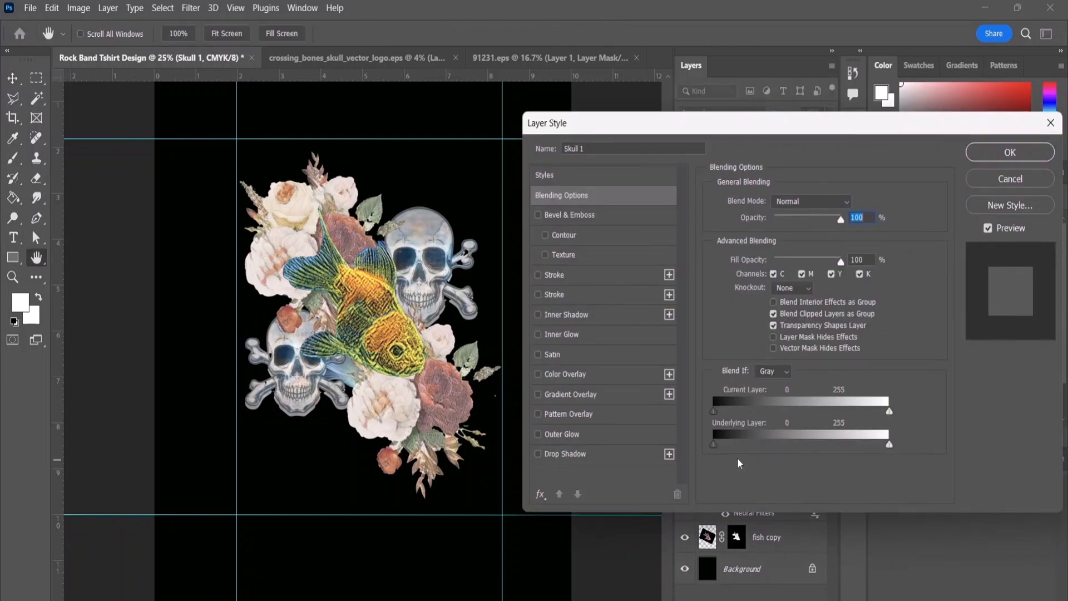
{"action": "left_click", "coordinate": [559, 274]}
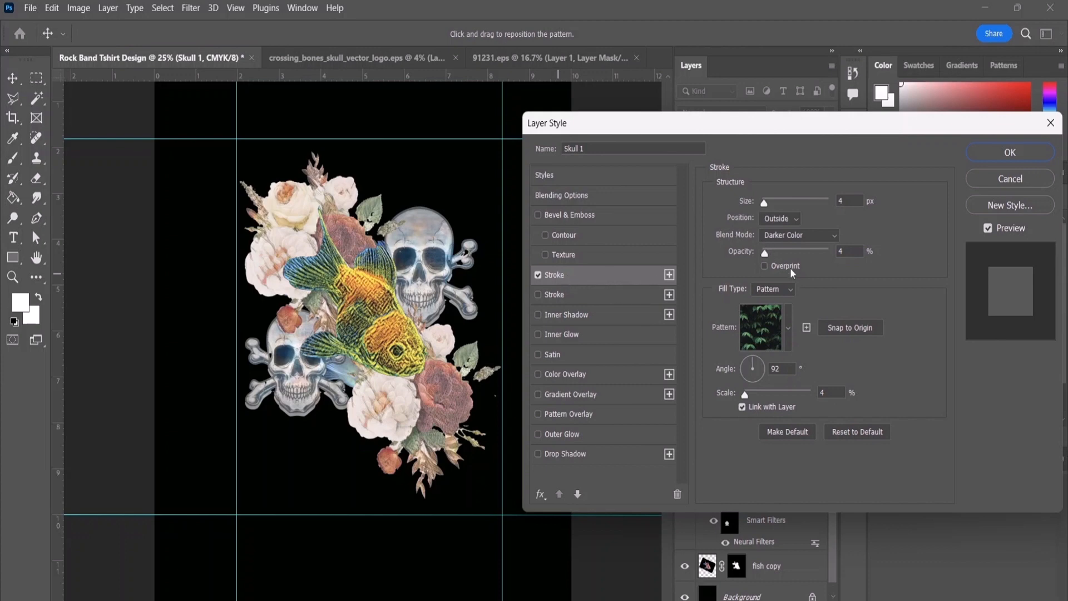
{"action": "left_click", "coordinate": [561, 290]}
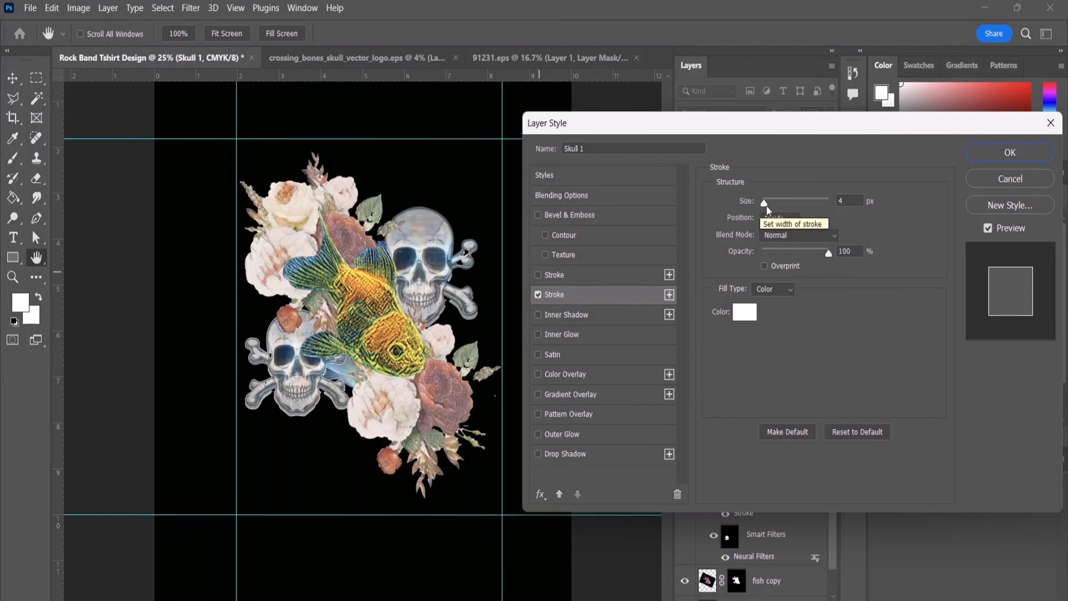
{"action": "mouse_move", "coordinate": [761, 206]}
{"action": "left_mouse_down"}
{"action": "mouse_move", "coordinate": [777, 208]}
{"action": "mouse_move", "coordinate": [769, 218]}
{"action": "left_mouse_up"}
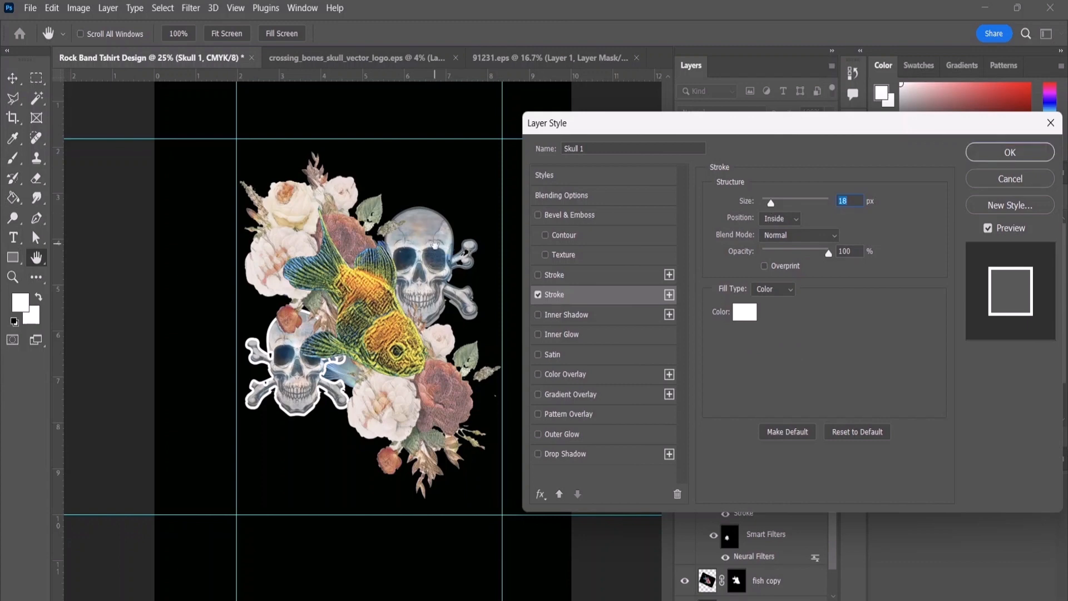
{"action": "left_click", "coordinate": [1027, 154]}
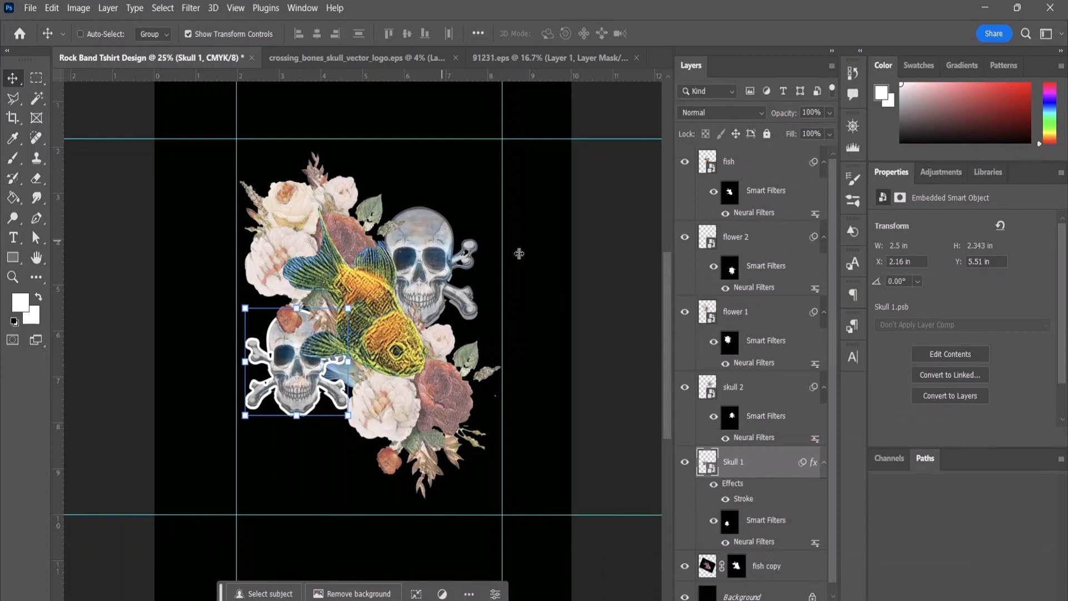
Step: Apply the same white 18 px inside Stroke effect to the skull 2 layer
{"action": "left_click", "coordinate": [740, 385]}
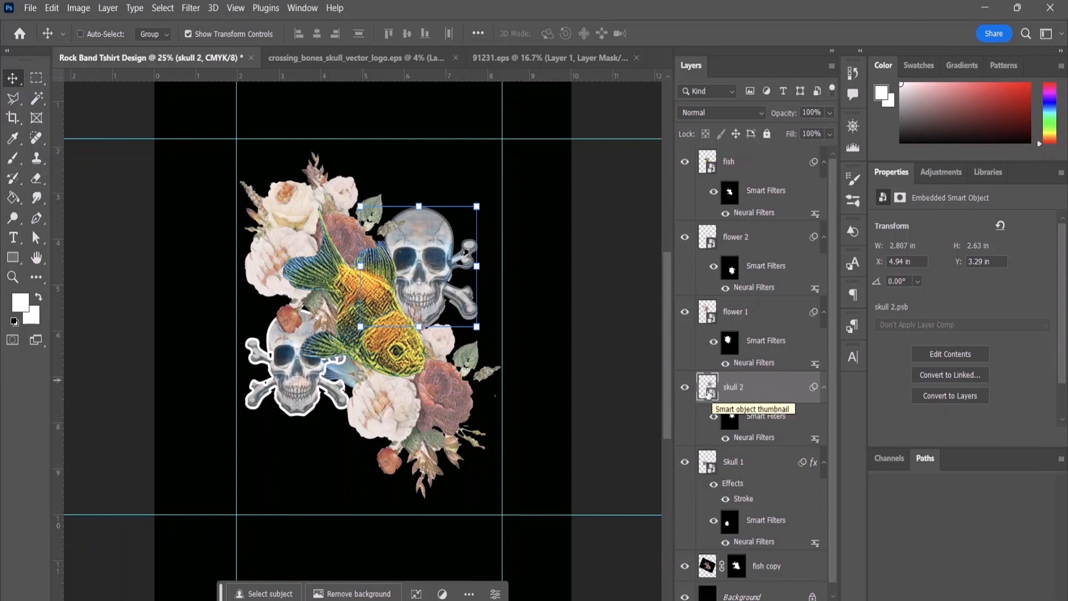
{"action": "double_click", "coordinate": [743, 387]}
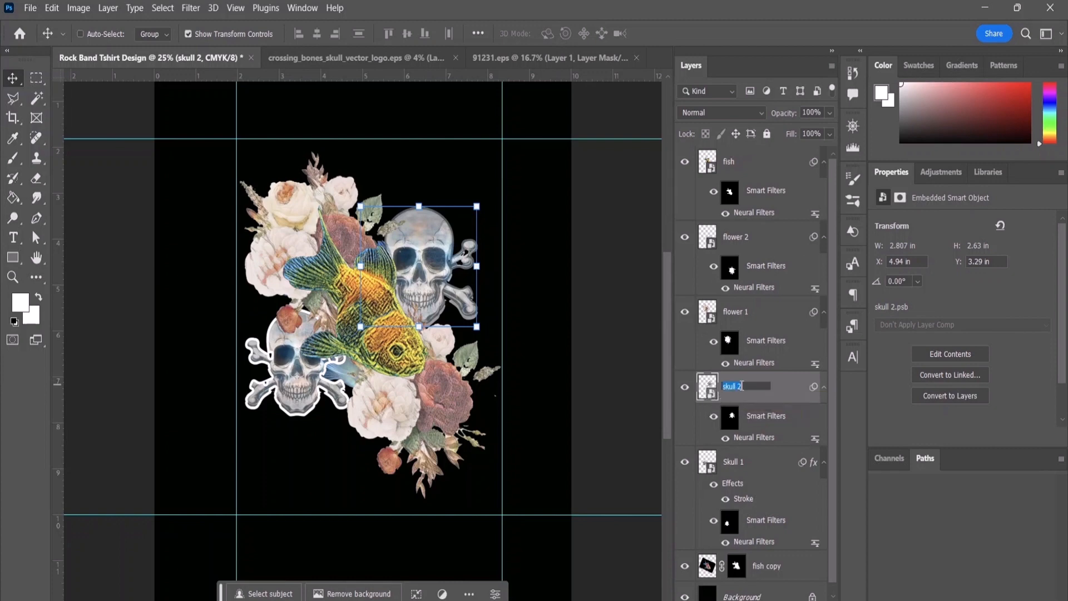
{"action": "left_click", "coordinate": [777, 395]}
{"action": "double_click", "coordinate": [778, 395]}
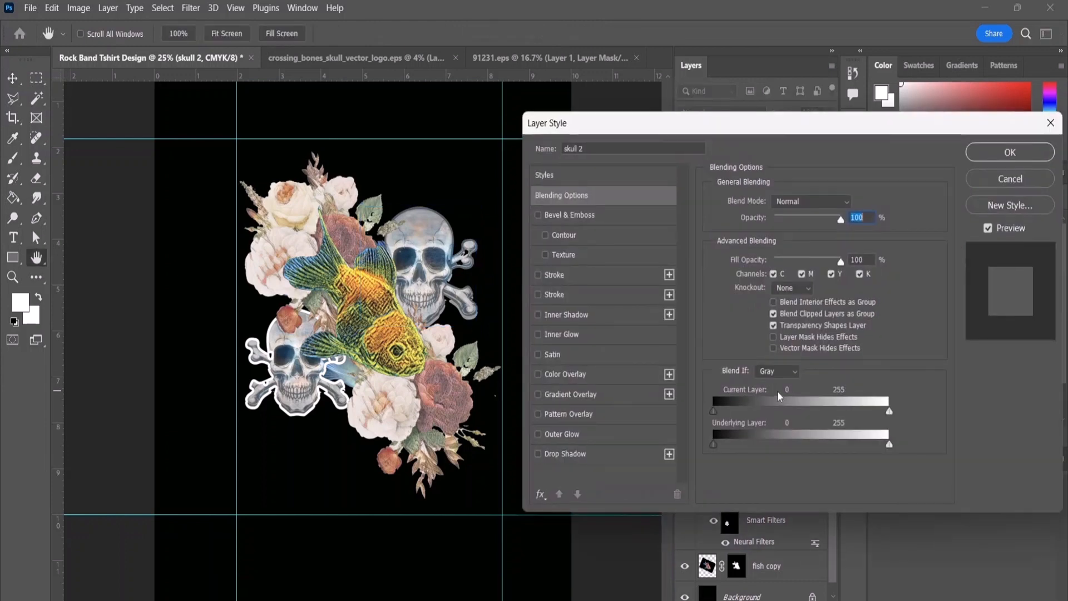
{"action": "left_click", "coordinate": [553, 294]}
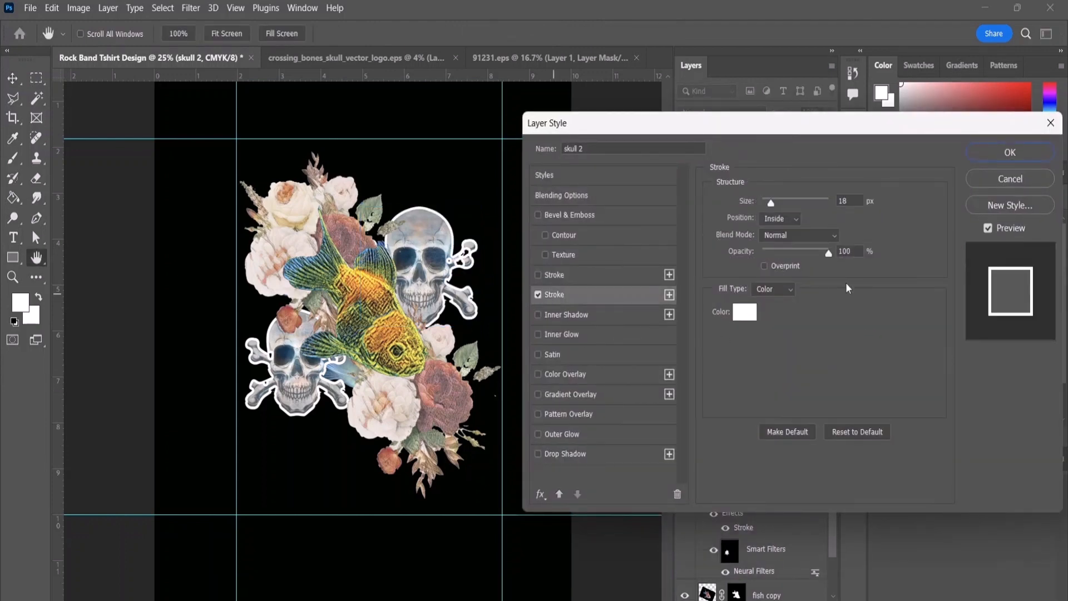
{"action": "left_click", "coordinate": [1010, 154]}
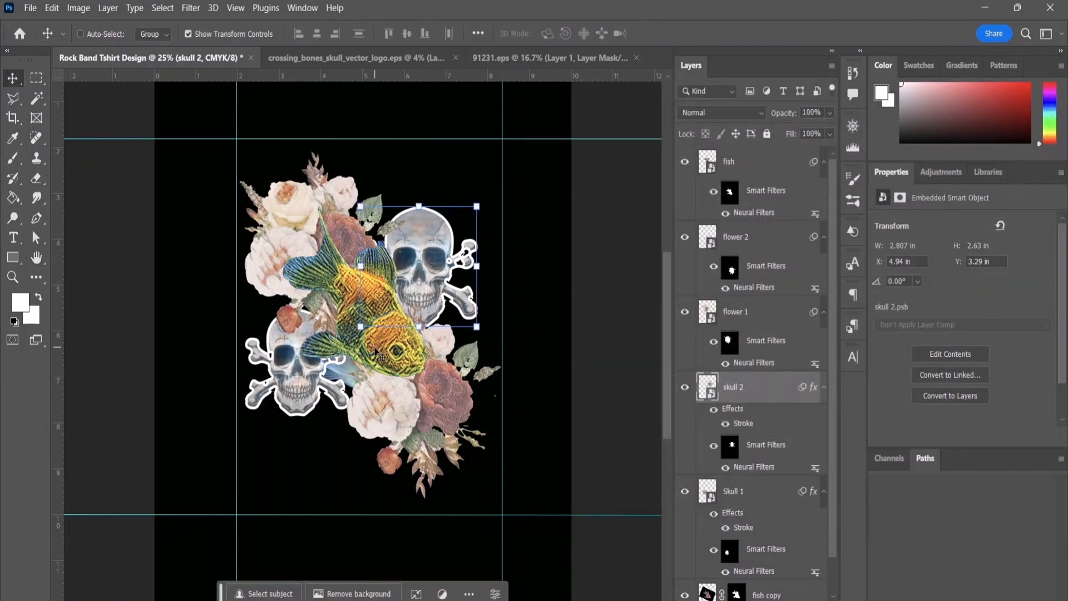
Step: Add an inside Stroke effect to the fish layer and set its colour to black
{"action": "left_click", "coordinate": [747, 163]}
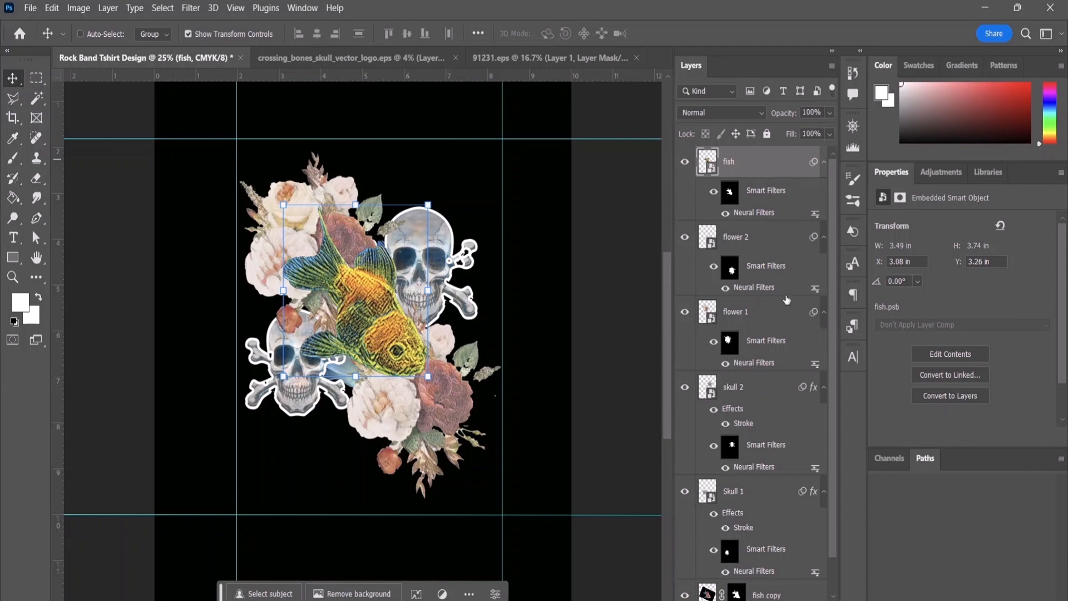
{"action": "double_click", "coordinate": [741, 167]}
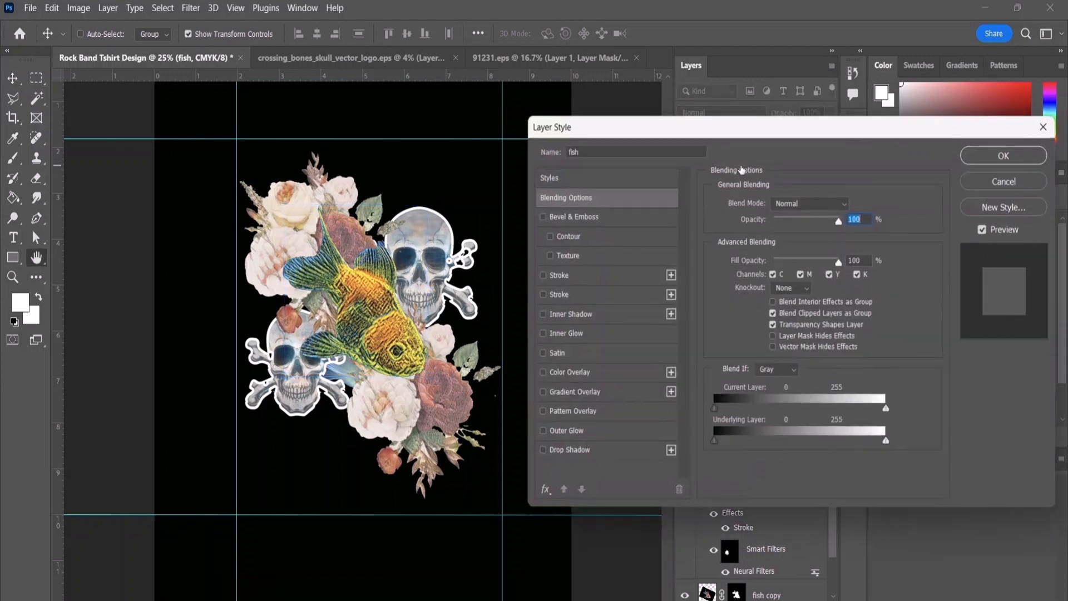
{"action": "left_click", "coordinate": [535, 296]}
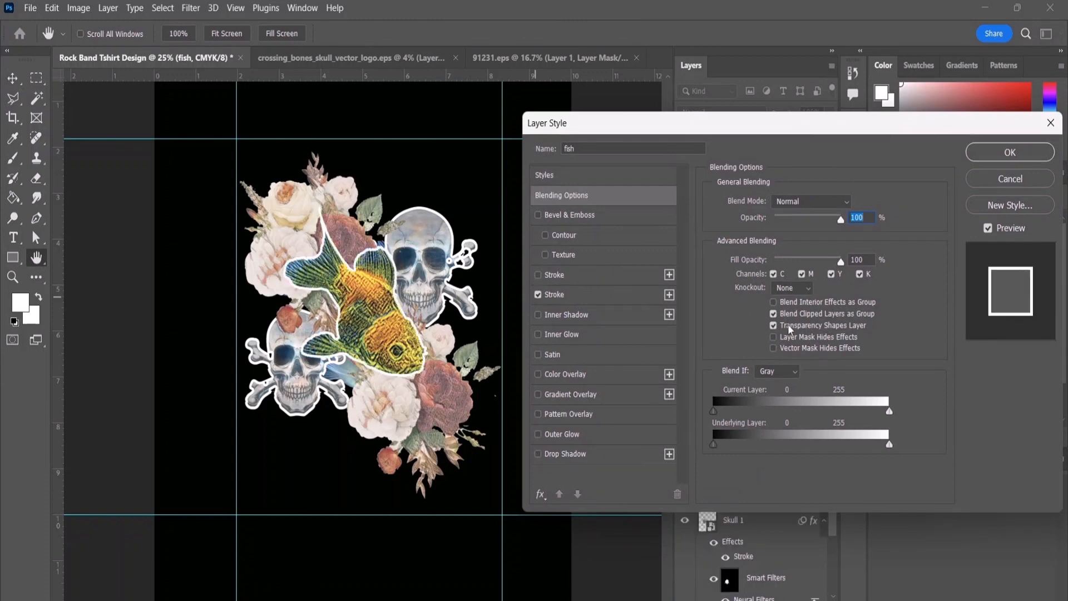
{"action": "left_click", "coordinate": [553, 294]}
{"action": "left_click", "coordinate": [743, 310]}
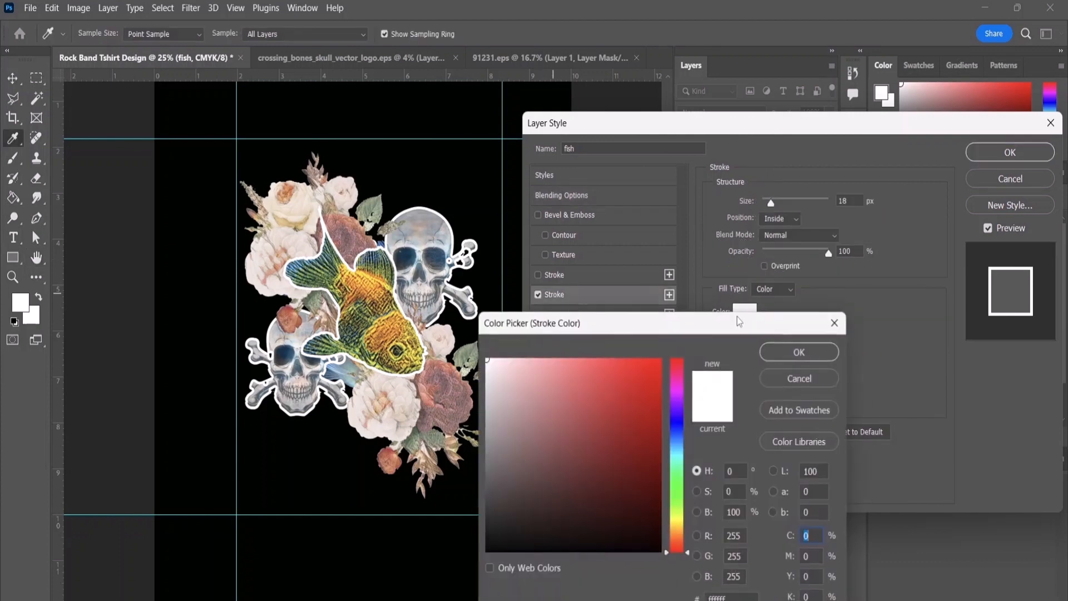
{"action": "left_click", "coordinate": [487, 363]}
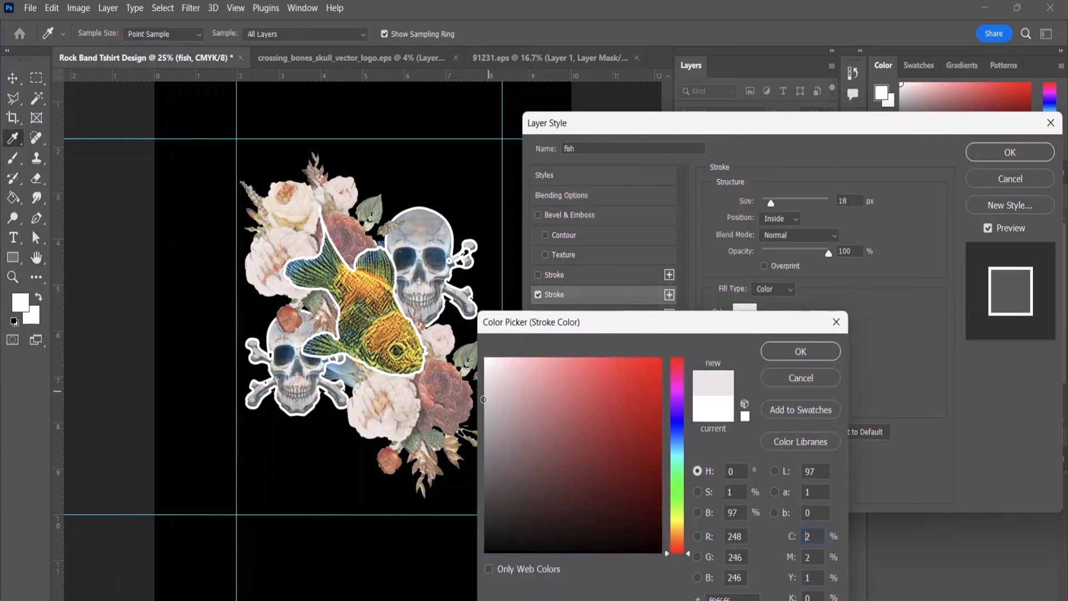
{"action": "left_click_drag", "start_coordinate": [483, 399], "coordinate": [488, 551]}
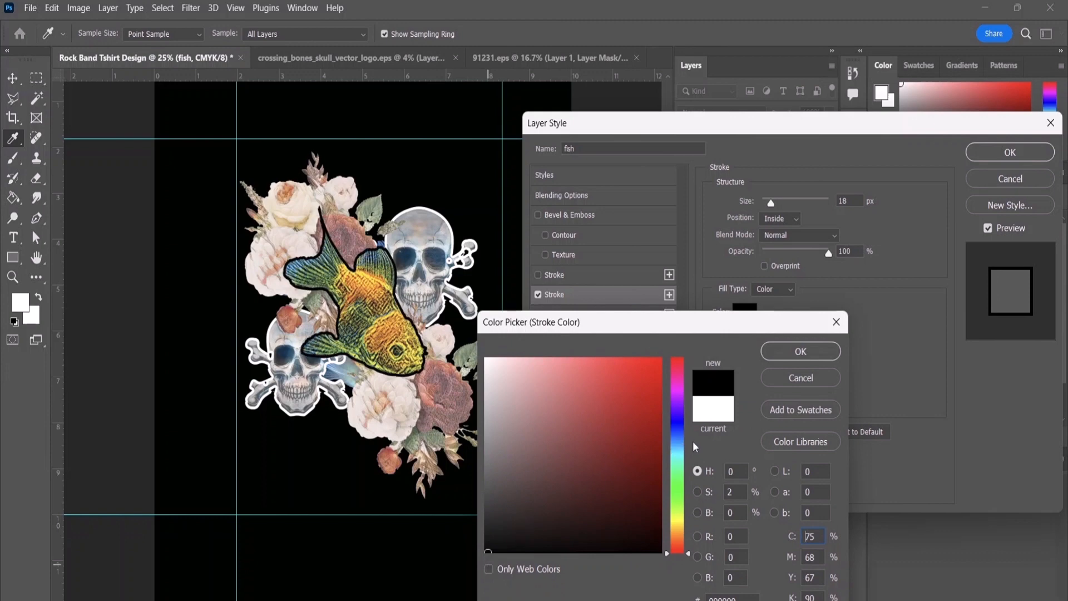
{"action": "left_click", "coordinate": [783, 351]}
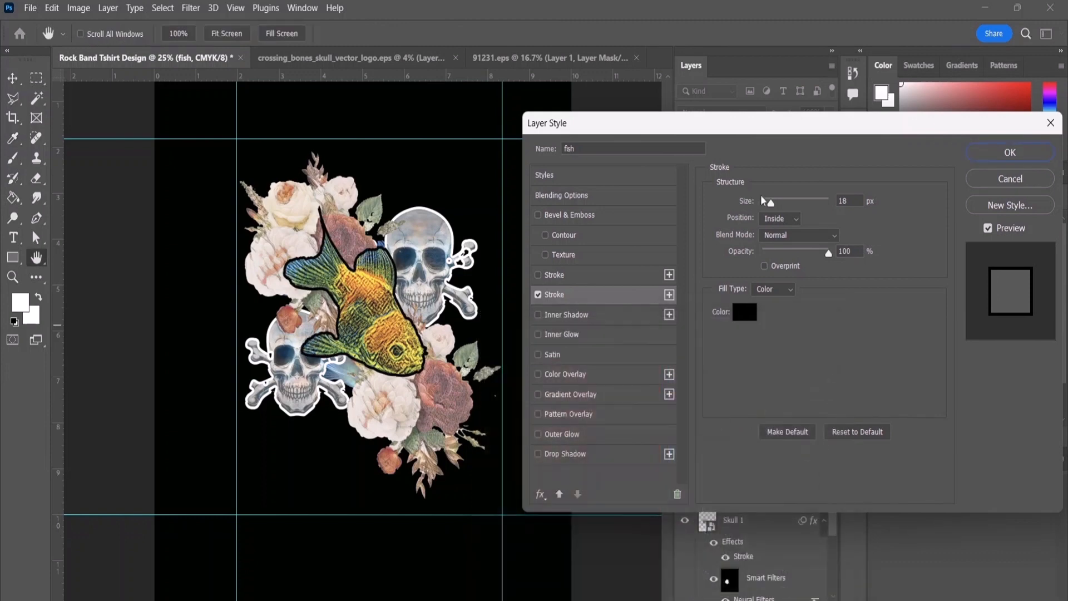
Step: Set the fish stroke's size to 4 px and its blend mode to Dissolve, and apply the layer style
{"action": "left_click_drag", "start_coordinate": [771, 205], "coordinate": [764, 204]}
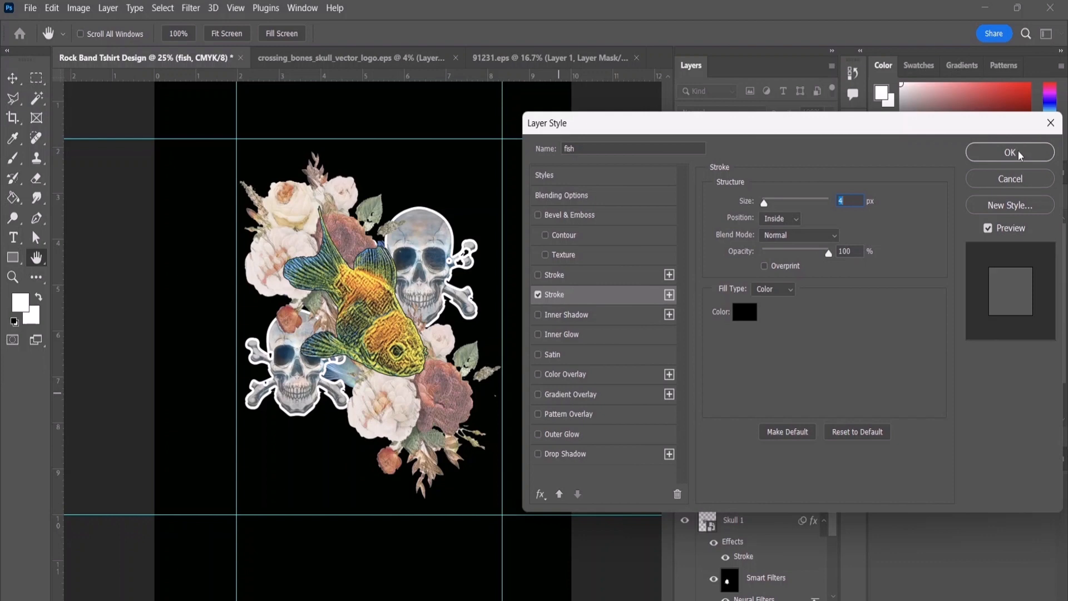
{"action": "left_click", "coordinate": [790, 235]}
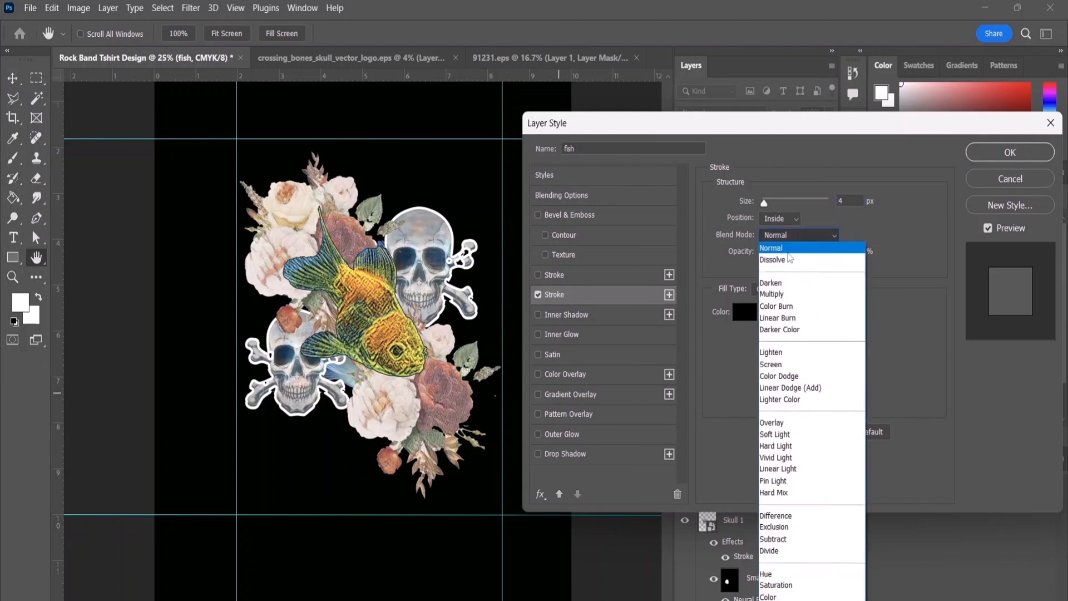
{"action": "left_click", "coordinate": [789, 260]}
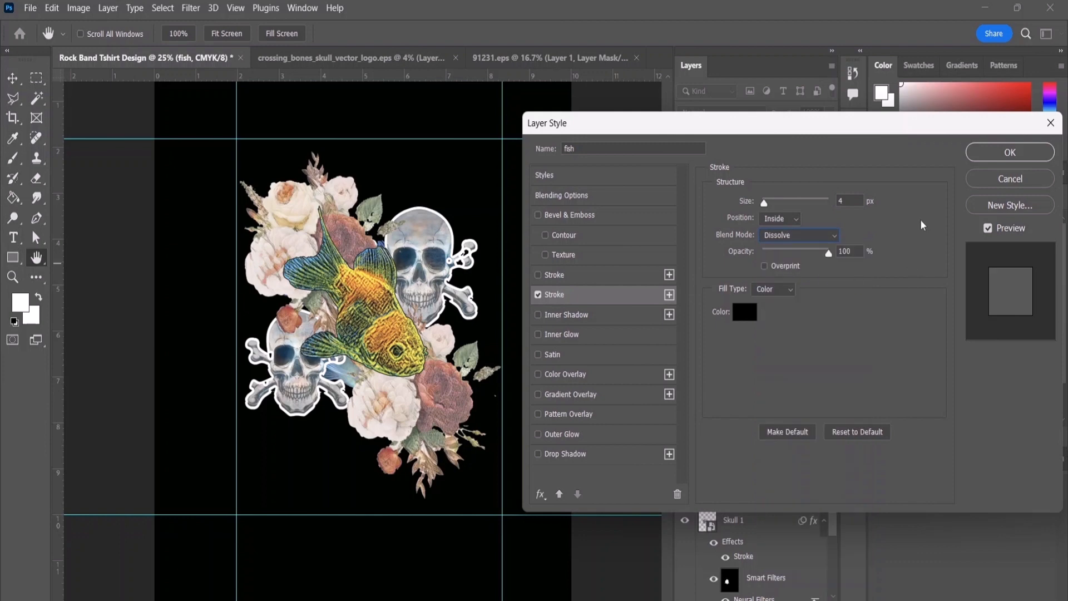
{"action": "left_click", "coordinate": [1010, 150]}
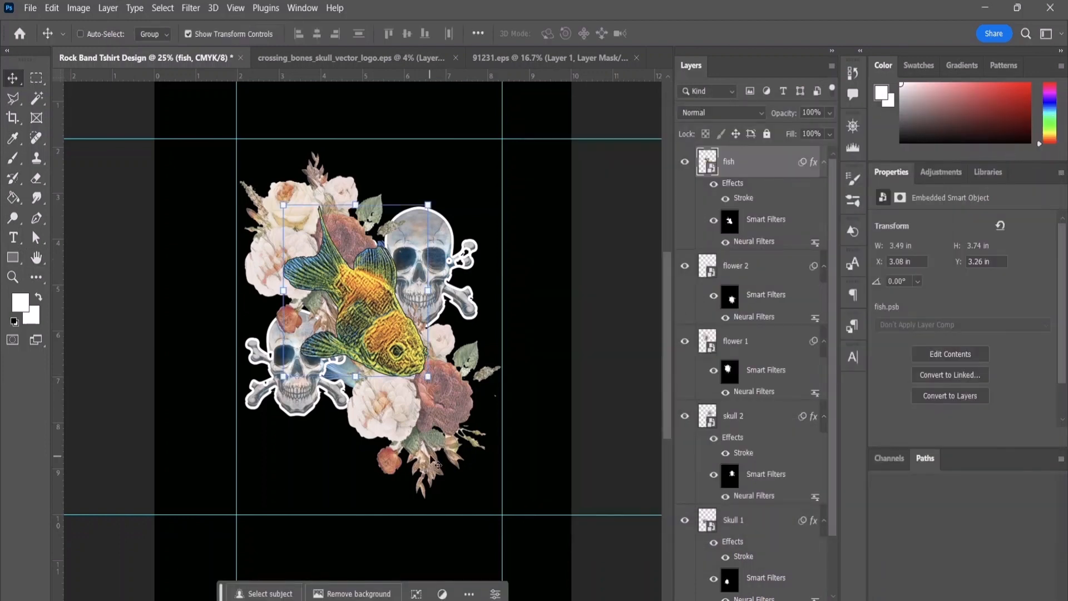
Step: Add a 4 px inside Stroke with Dissolve blending to the flower 2 layer, coloured light green (RGB 81, 255, 179)
{"action": "scroll", "coordinate": [775, 465], "scroll_direction": "down", "scroll_amount": 2}
{"action": "scroll", "coordinate": [765, 469], "scroll_direction": "up", "scroll_amount": 2}
{"action": "left_click", "coordinate": [751, 269]}
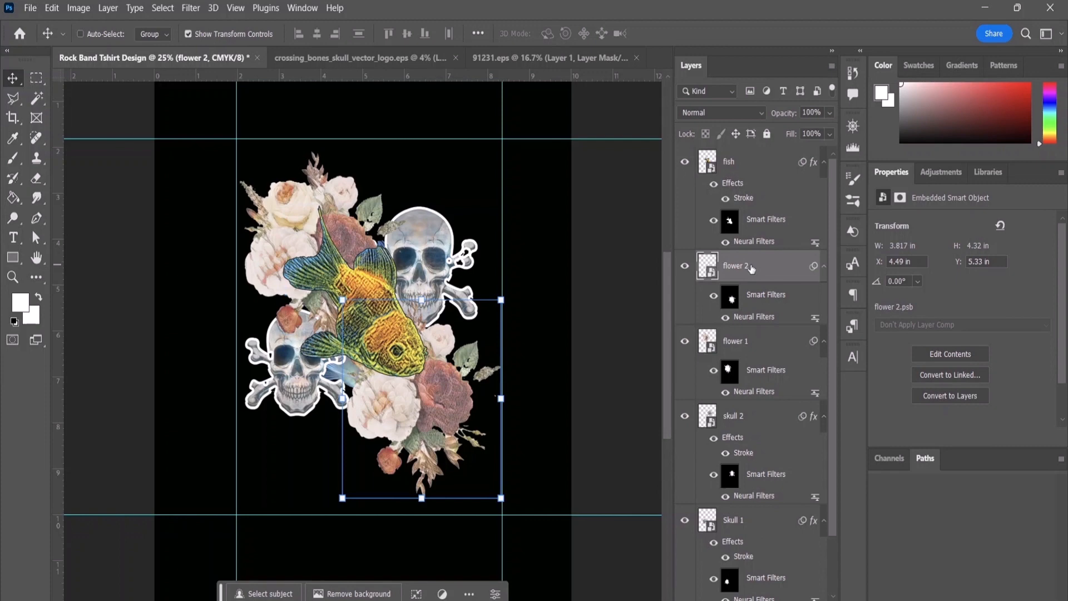
{"action": "double_click", "coordinate": [752, 270]}
{"action": "left_click", "coordinate": [791, 274]}
{"action": "double_click", "coordinate": [789, 274]}
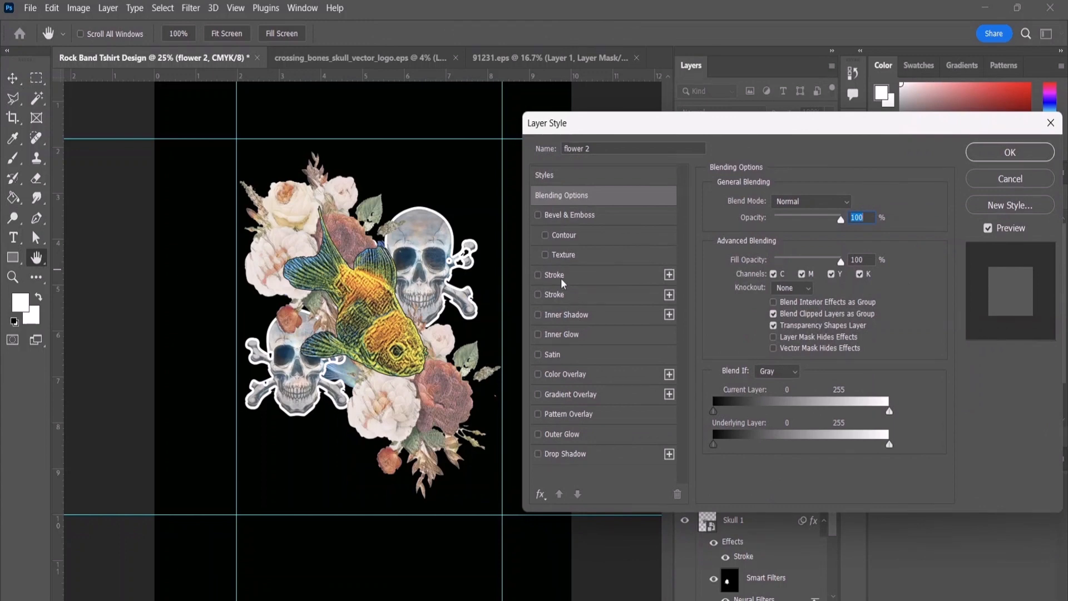
{"action": "left_click", "coordinate": [556, 294]}
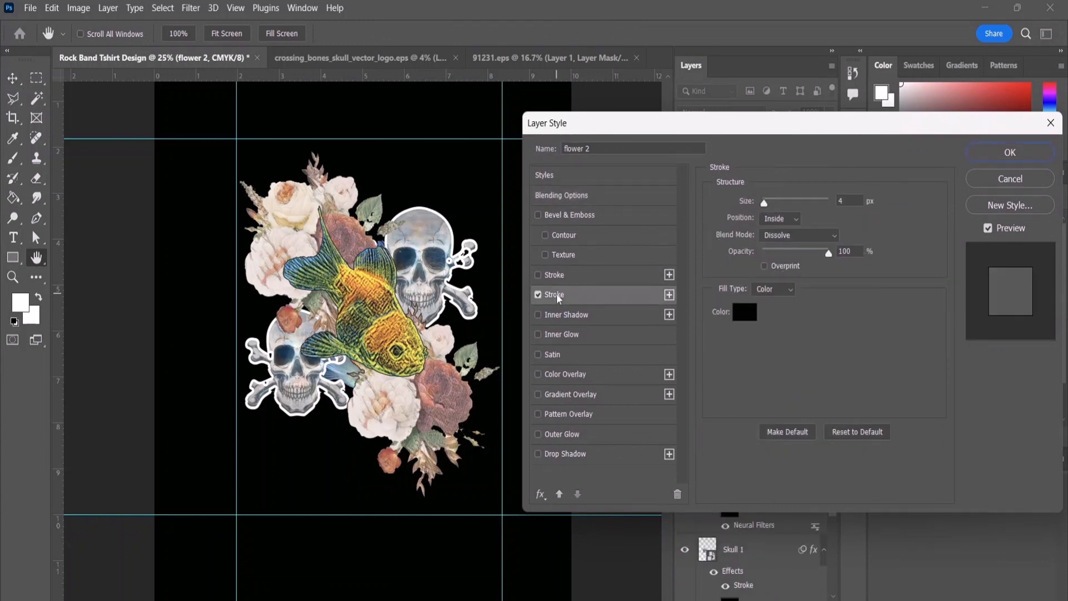
{"action": "left_click", "coordinate": [745, 313]}
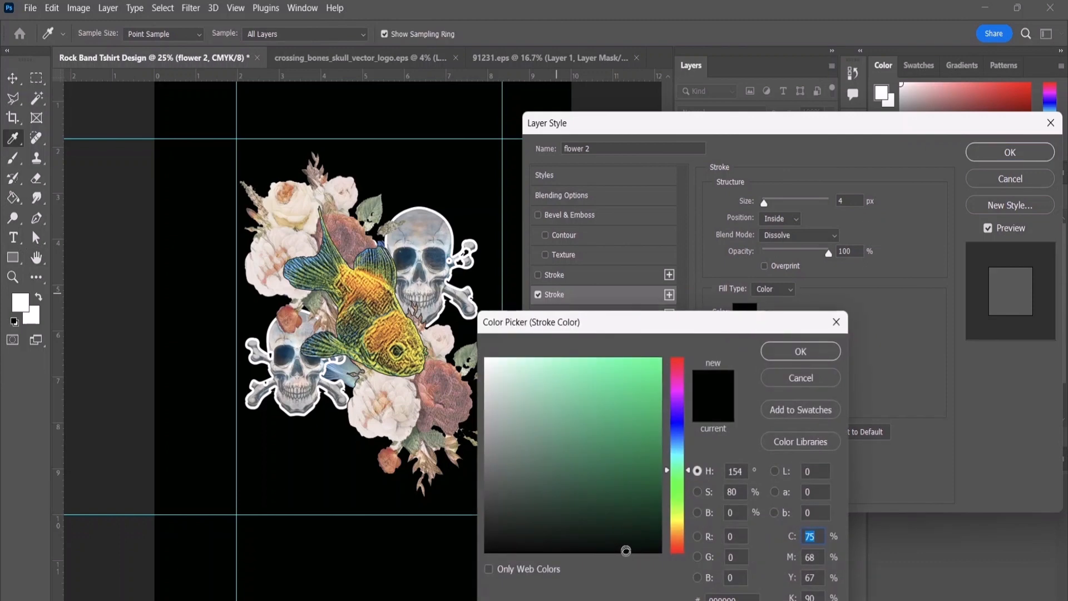
{"action": "mouse_move", "coordinate": [627, 552]}
{"action": "left_mouse_down"}
{"action": "mouse_move", "coordinate": [553, 374]}
{"action": "mouse_move", "coordinate": [606, 347]}
{"action": "left_mouse_up"}
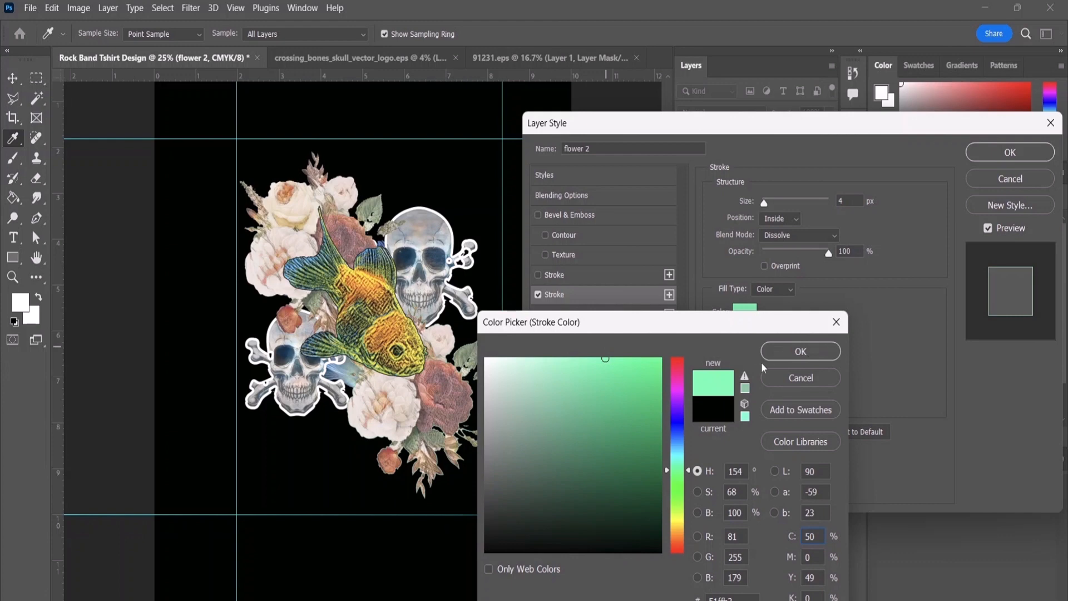
{"action": "left_click", "coordinate": [799, 354]}
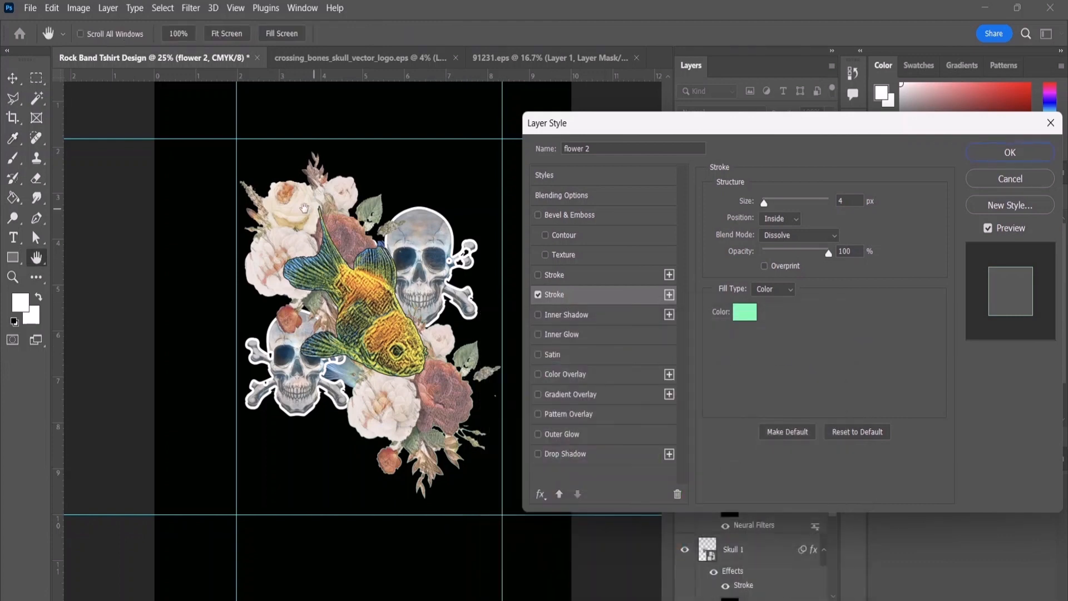
{"action": "left_click", "coordinate": [1010, 152]}
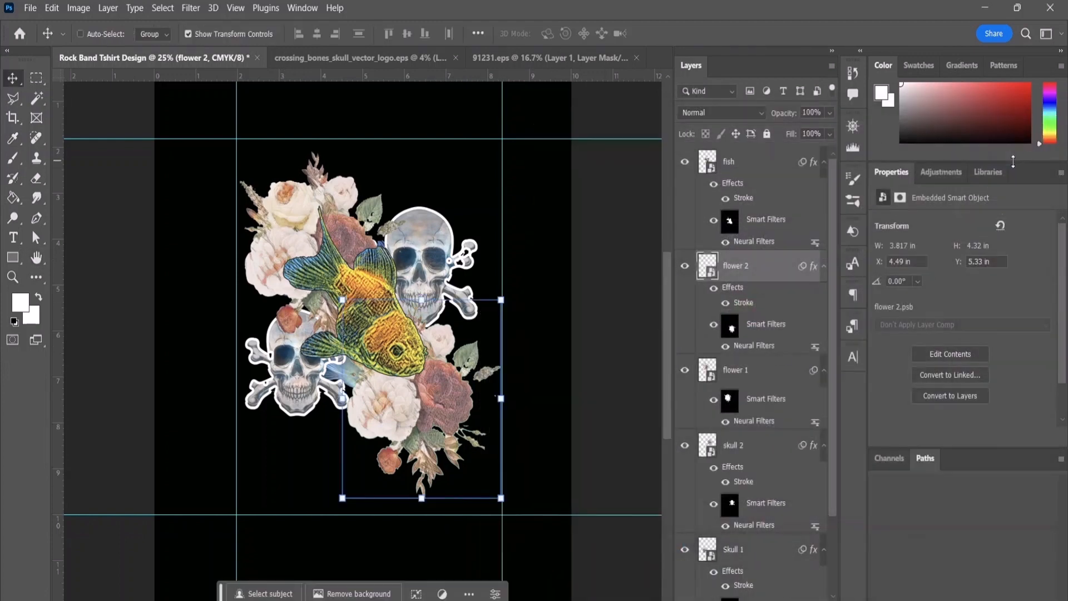
Step: Apply the same light green 4 px Dissolve inside Stroke to the flower 1 layer
{"action": "left_click", "coordinate": [748, 368]}
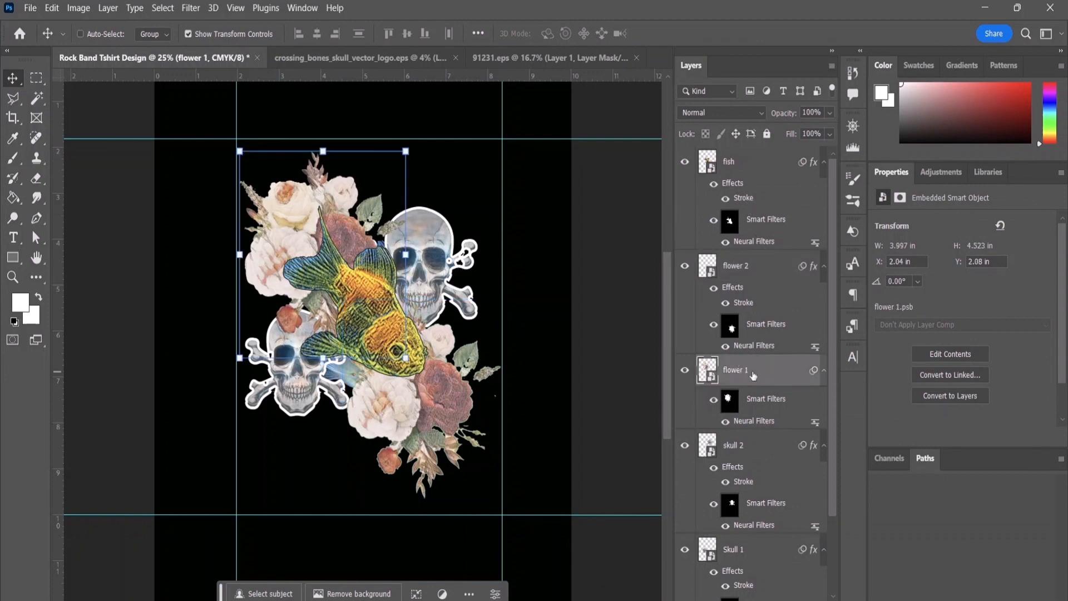
{"action": "double_click", "coordinate": [751, 371]}
{"action": "key", "text": "Return"}
{"action": "double_click", "coordinate": [798, 378]}
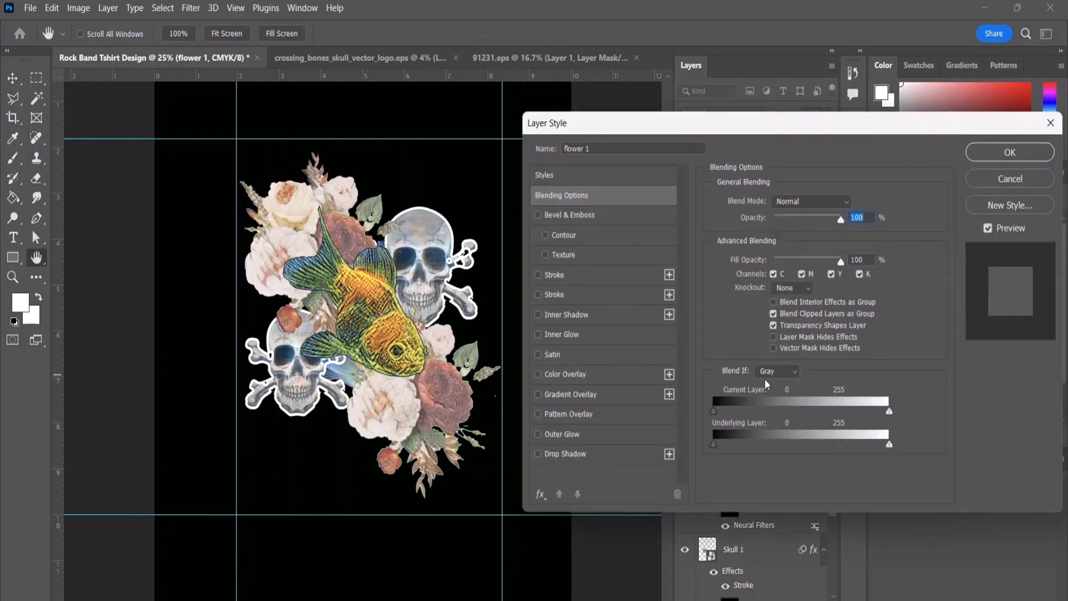
{"action": "left_click", "coordinate": [555, 295]}
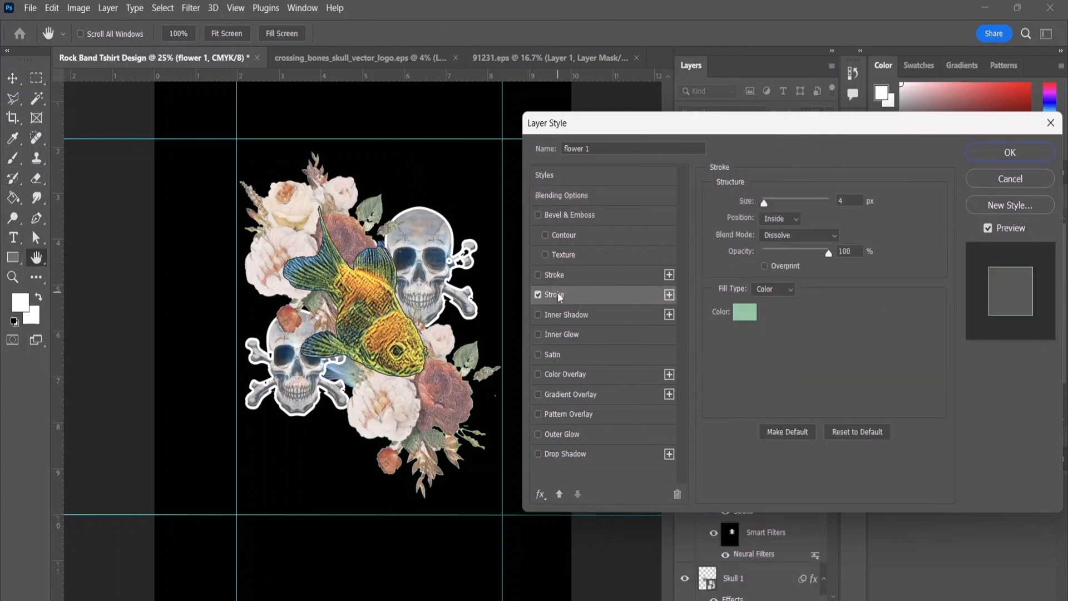
{"action": "left_click", "coordinate": [996, 160]}
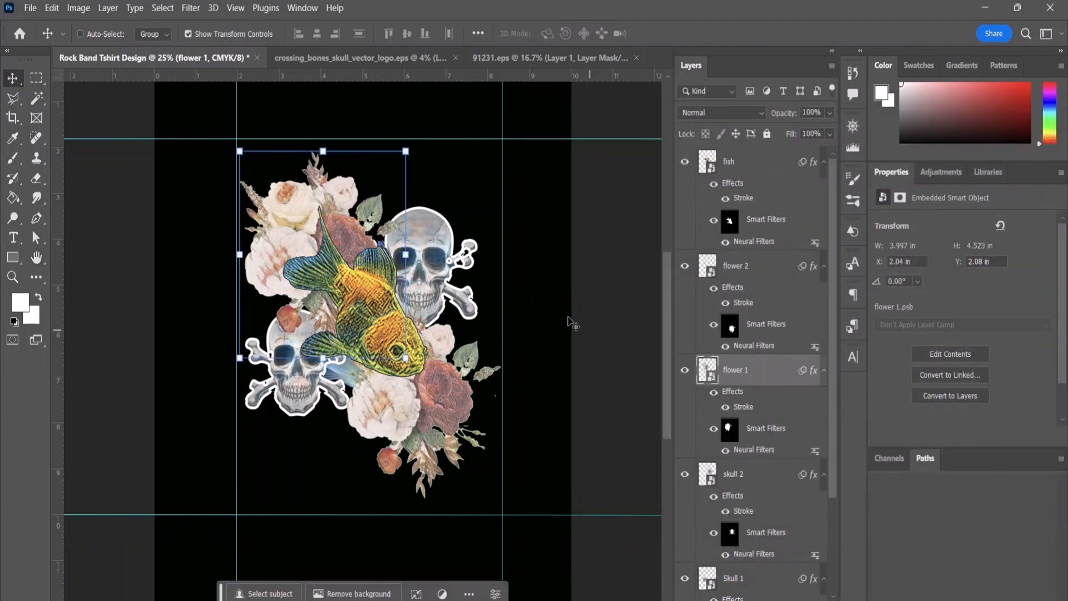
Step: Group the fish, flower 2, flower 1, skull 2 and Skull 1 layers together
{"action": "left_click", "coordinate": [482, 210]}
{"action": "left_click", "coordinate": [618, 296]}
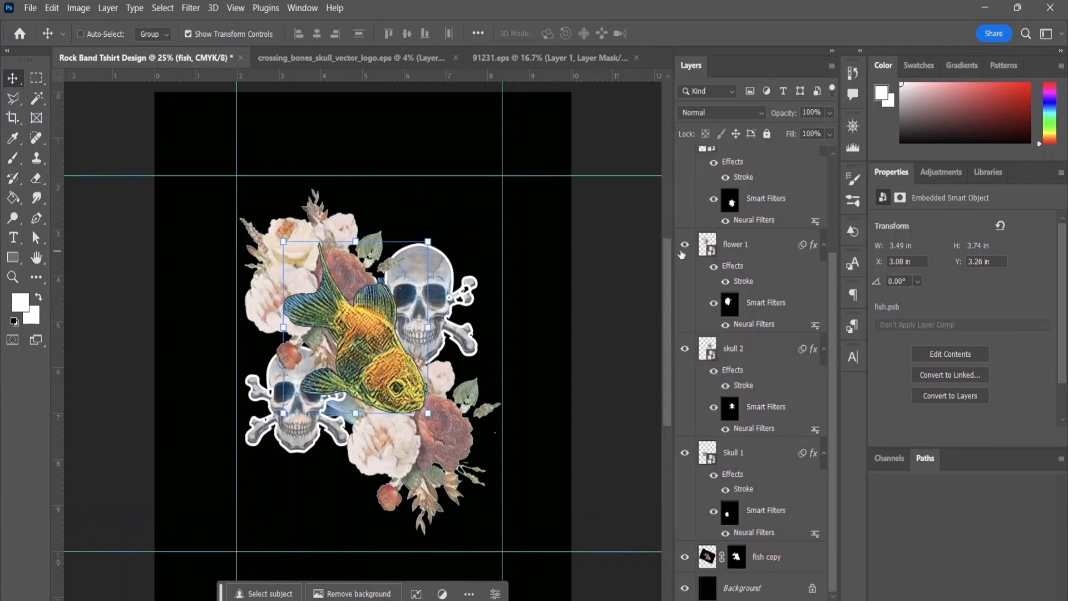
{"action": "scroll", "coordinate": [803, 274], "scroll_direction": "up", "scroll_amount": 1}
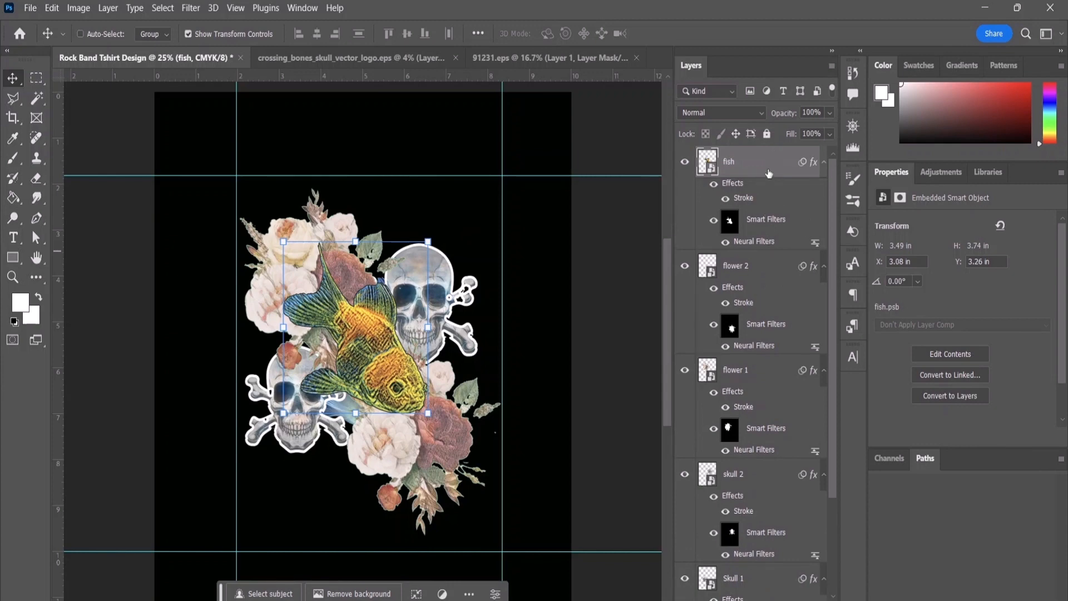
{"action": "scroll", "coordinate": [787, 323], "scroll_direction": "down", "scroll_amount": 5}
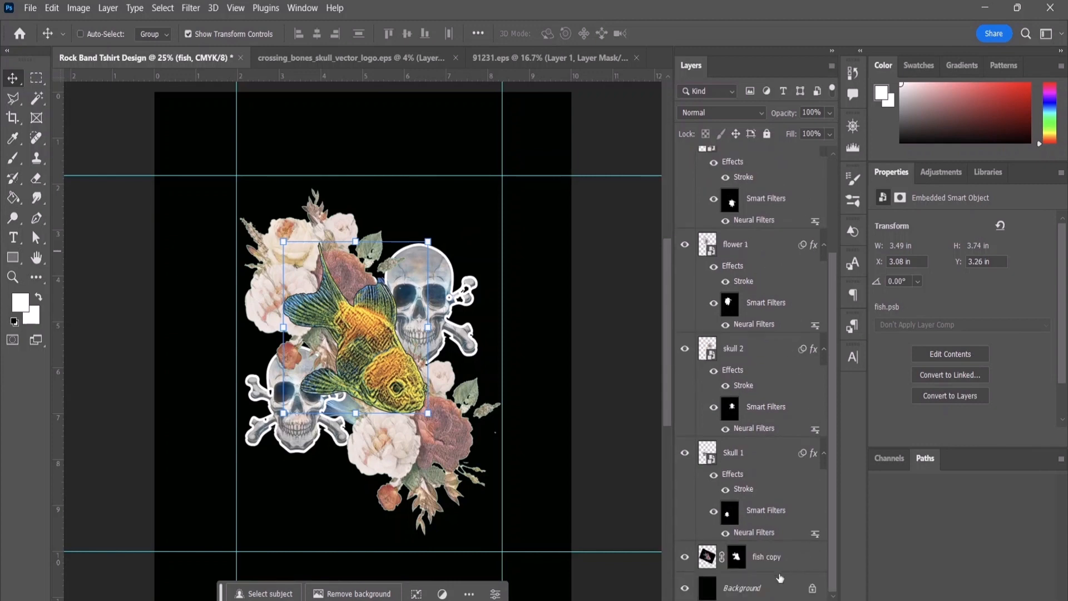
{"action": "left_click", "coordinate": [744, 453], "text": "shift"}
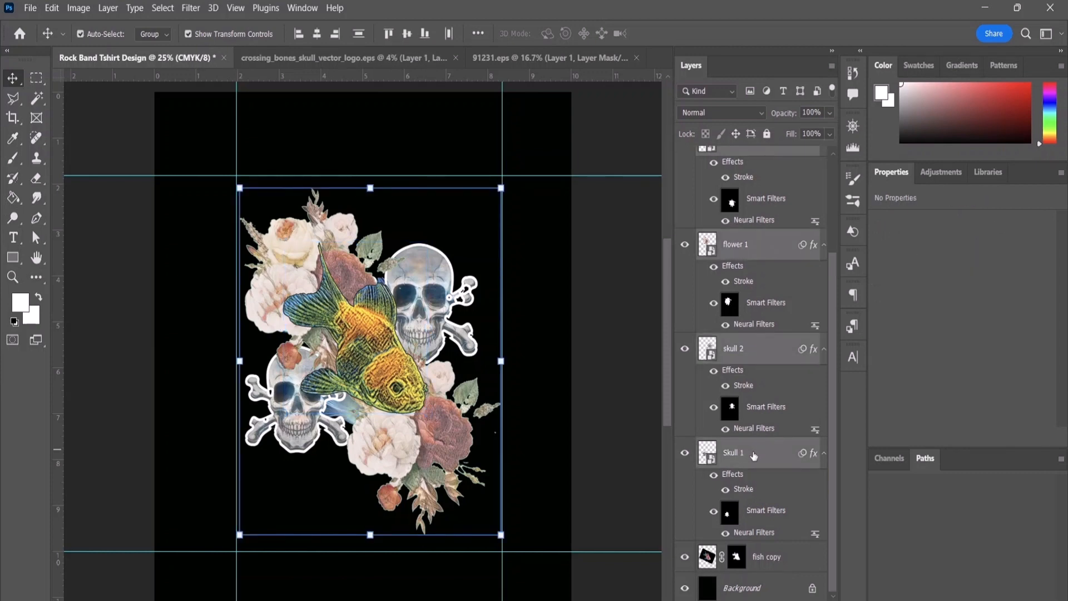
{"action": "key", "text": "ctrl+g"}
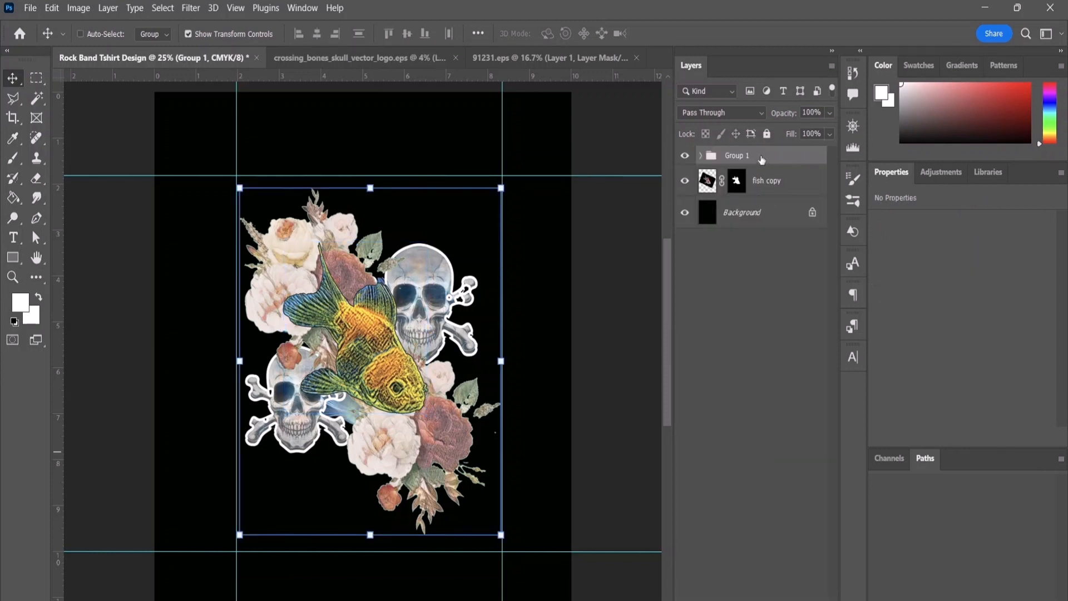
Step: Scale the grouped artwork down slightly, to about 96.81% width and 98.24% height
{"action": "left_click", "coordinate": [500, 535]}
{"action": "left_click", "coordinate": [572, 260]}
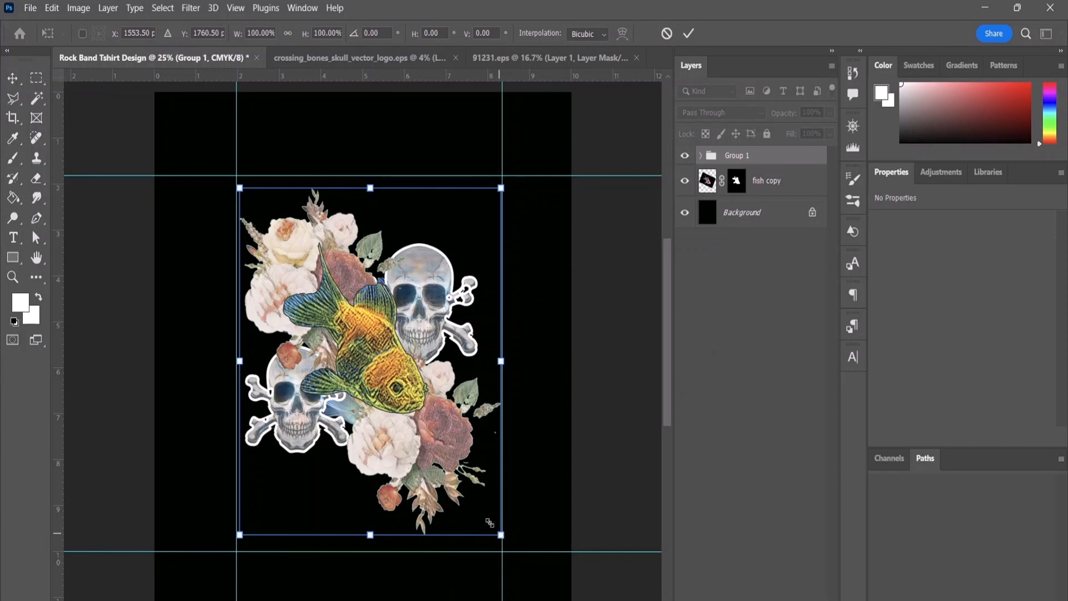
{"action": "left_click_drag", "start_coordinate": [490, 523], "coordinate": [470, 491]}
{"action": "left_click_drag", "start_coordinate": [451, 461], "coordinate": [492, 529]}
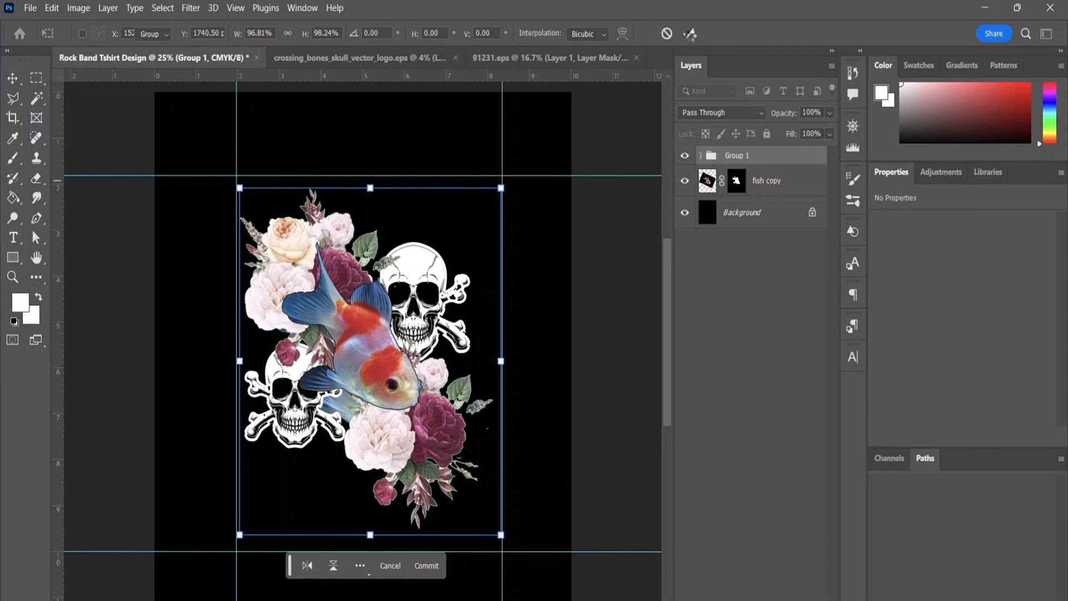
Step: Apply the pending scale transform to the grouped artwork
{"action": "left_click", "coordinate": [690, 35]}
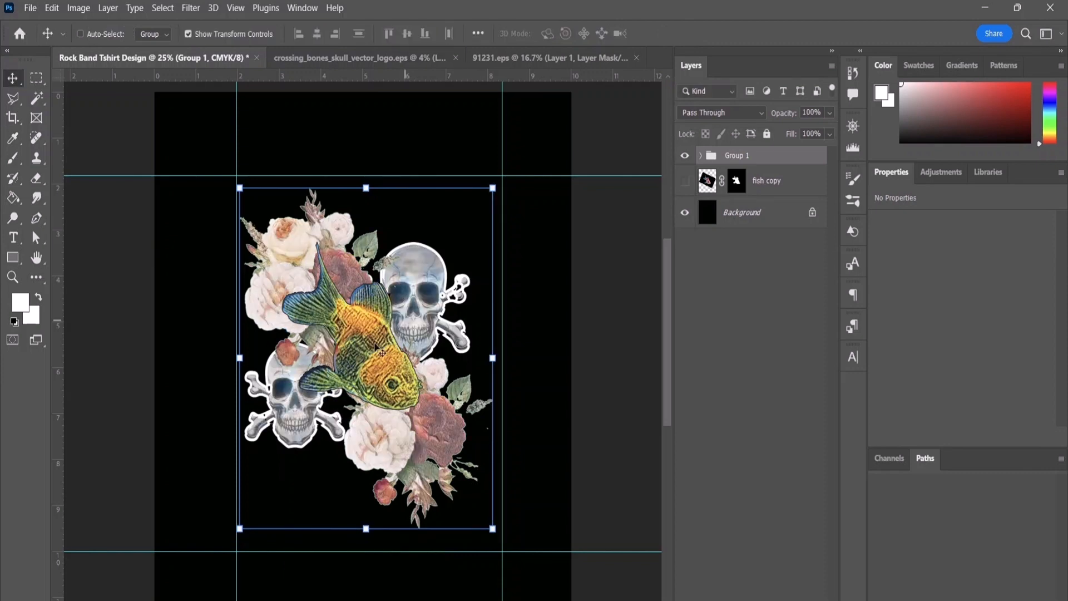
Step: Try scaling the artwork group down further to about 96.27% width and 95.69% height
{"action": "left_click", "coordinate": [492, 528]}
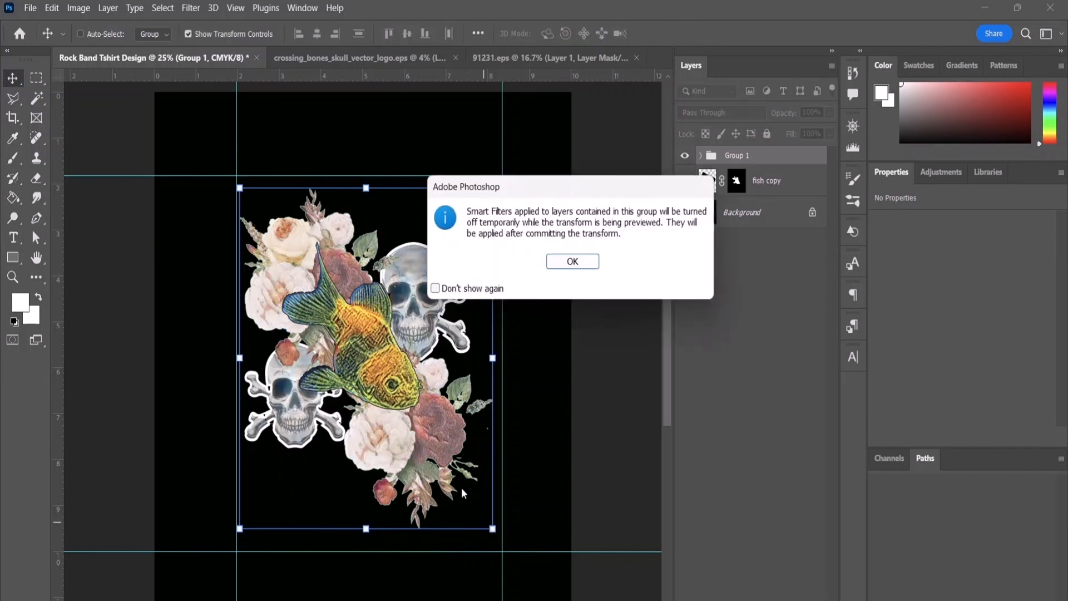
{"action": "left_click", "coordinate": [572, 264]}
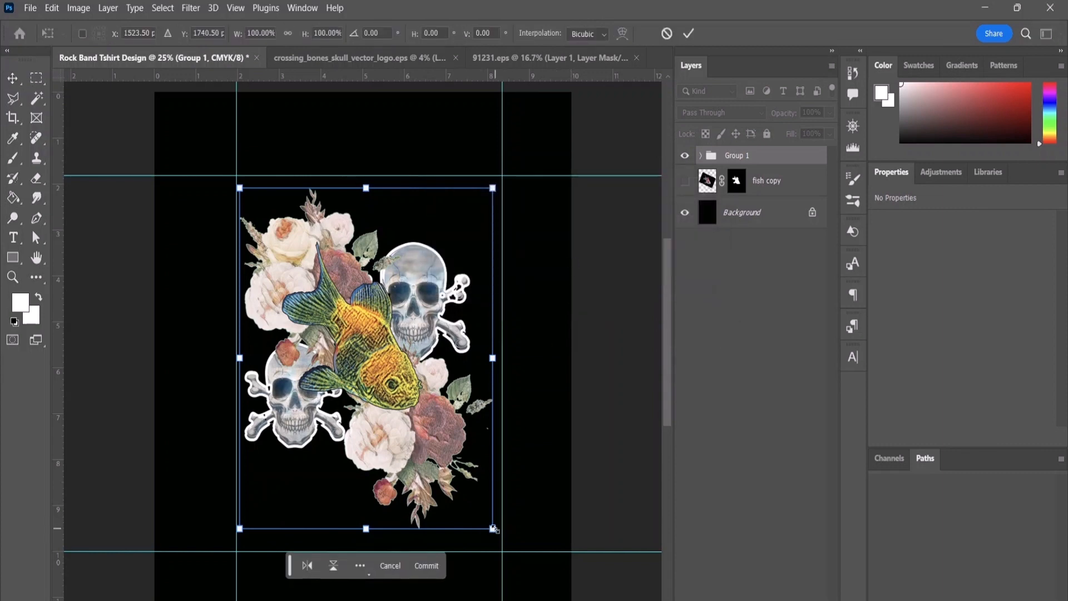
{"action": "mouse_move", "coordinate": [493, 529]}
{"action": "left_mouse_down"}
{"action": "mouse_move", "coordinate": [446, 467]}
{"action": "mouse_move", "coordinate": [496, 525]}
{"action": "mouse_move", "coordinate": [486, 515]}
{"action": "left_mouse_up"}
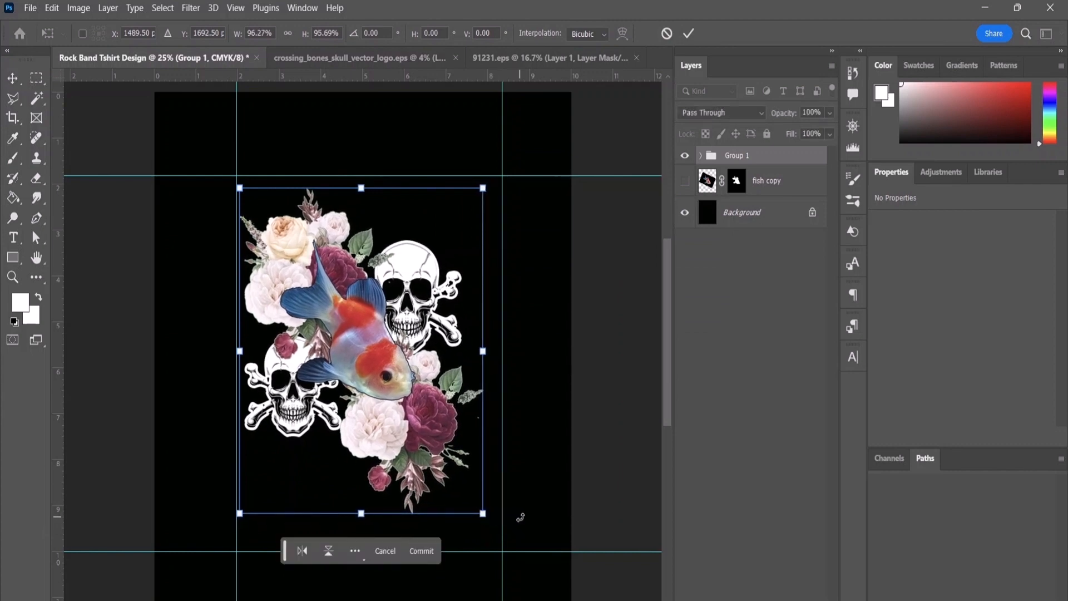
{"action": "key", "text": "ctrl+z"}
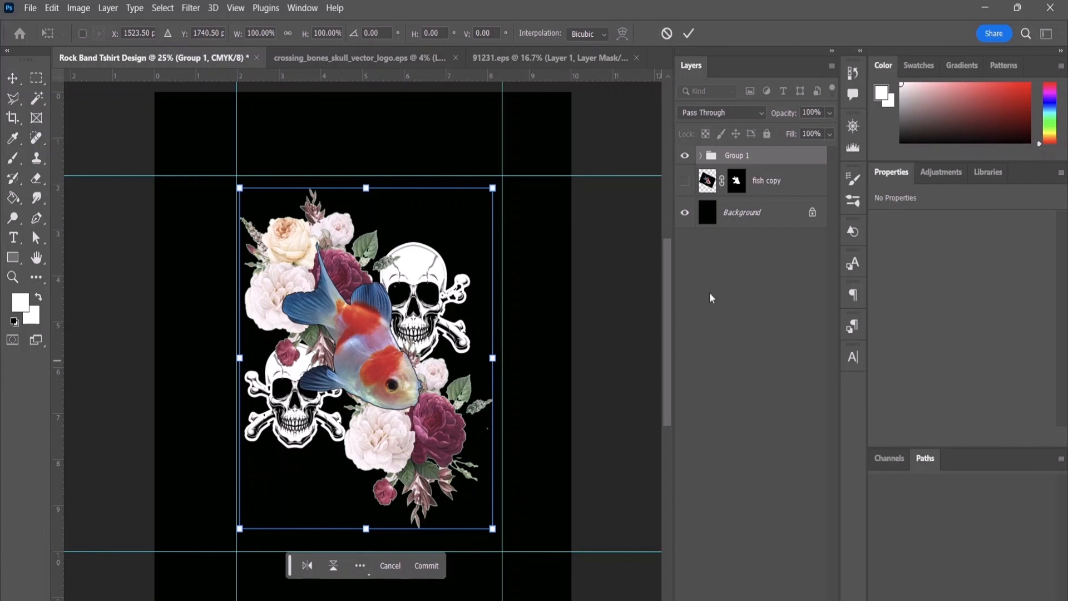
{"action": "key", "text": "Return"}
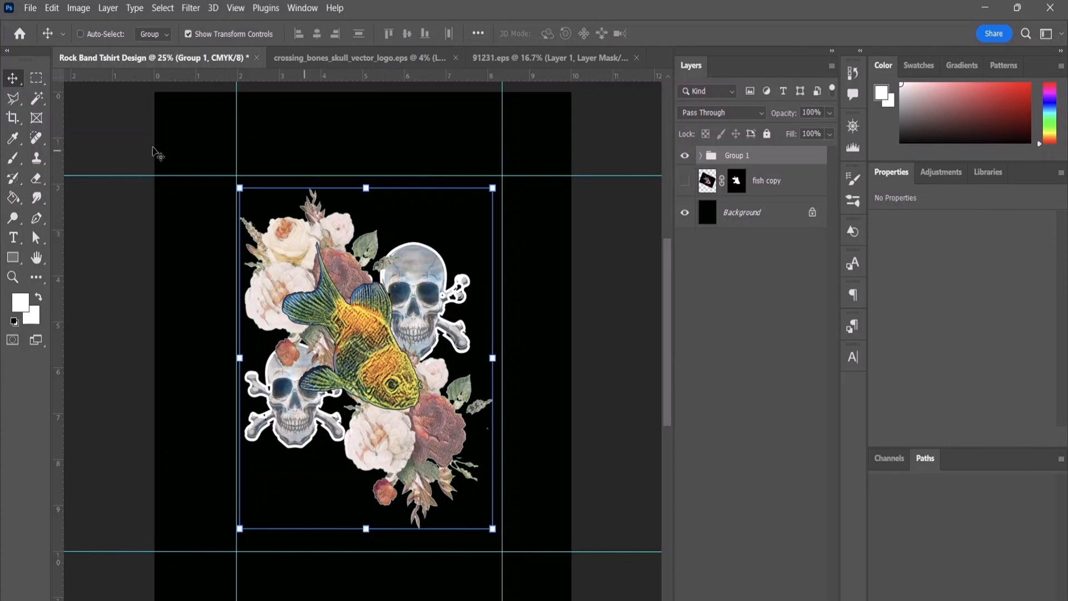
Step: Add the title text "WATERY VALLEY" above the artwork in white Elephant Regular at 48 pt
{"action": "left_click", "coordinate": [12, 238]}
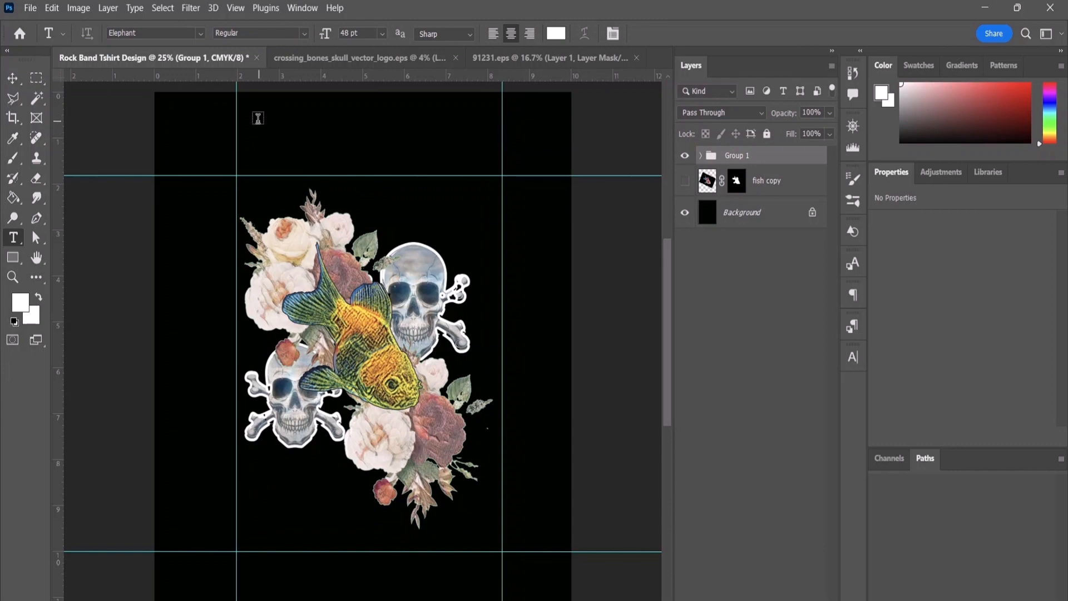
{"action": "left_click", "coordinate": [259, 119]}
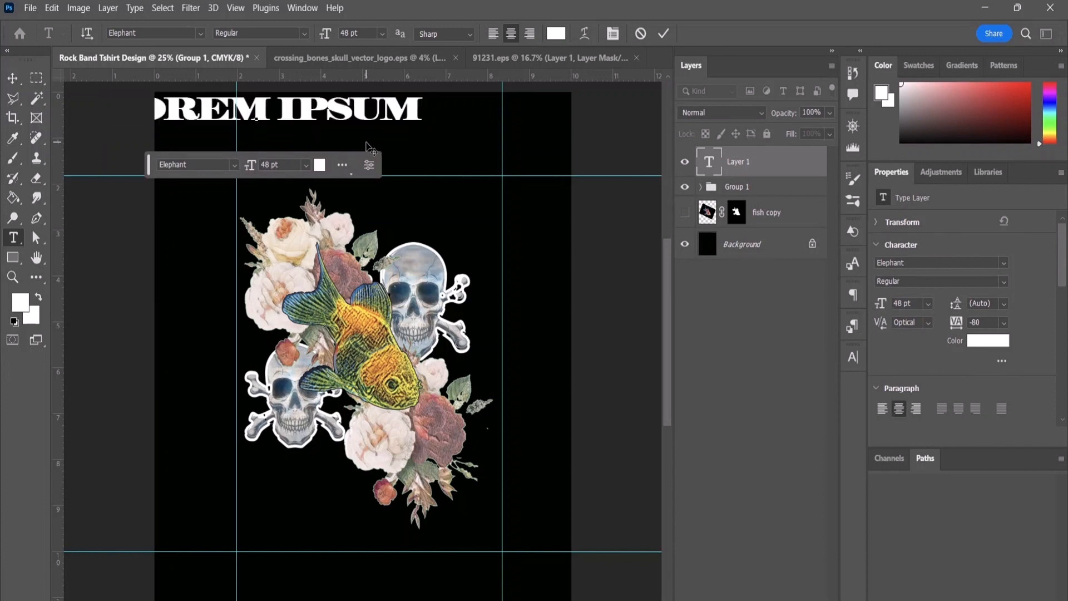
{"action": "type", "text": "."}
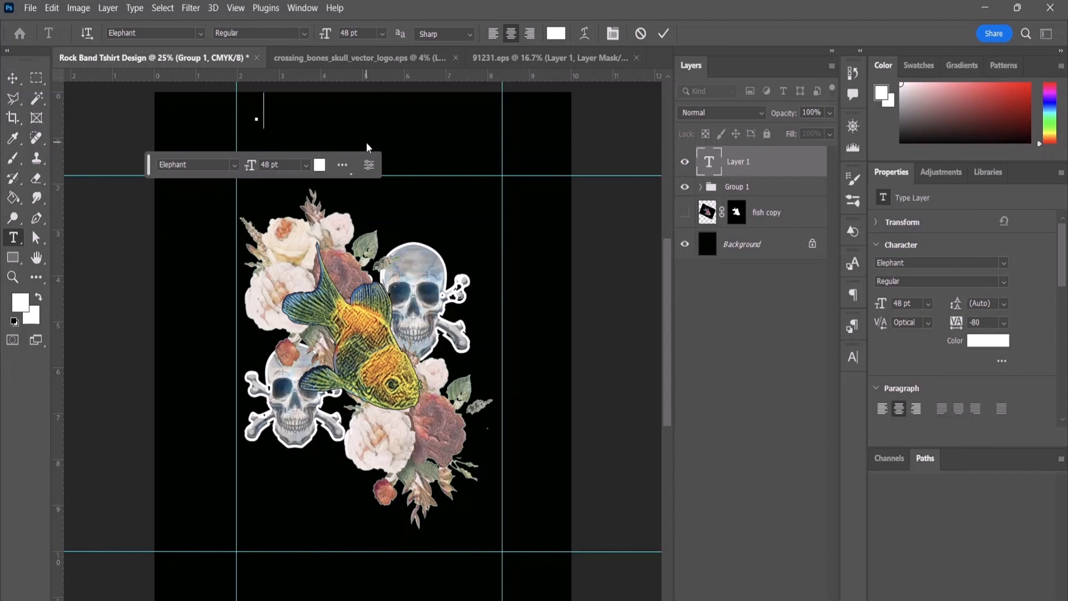
{"action": "type", "text": "WA"}
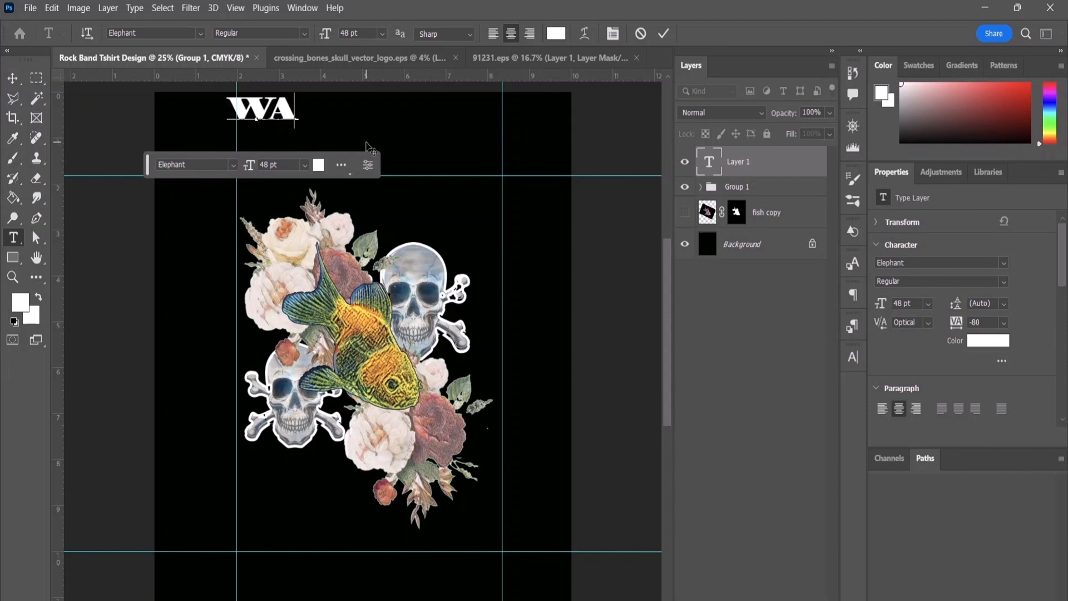
{"action": "type", "text": "TERY"}
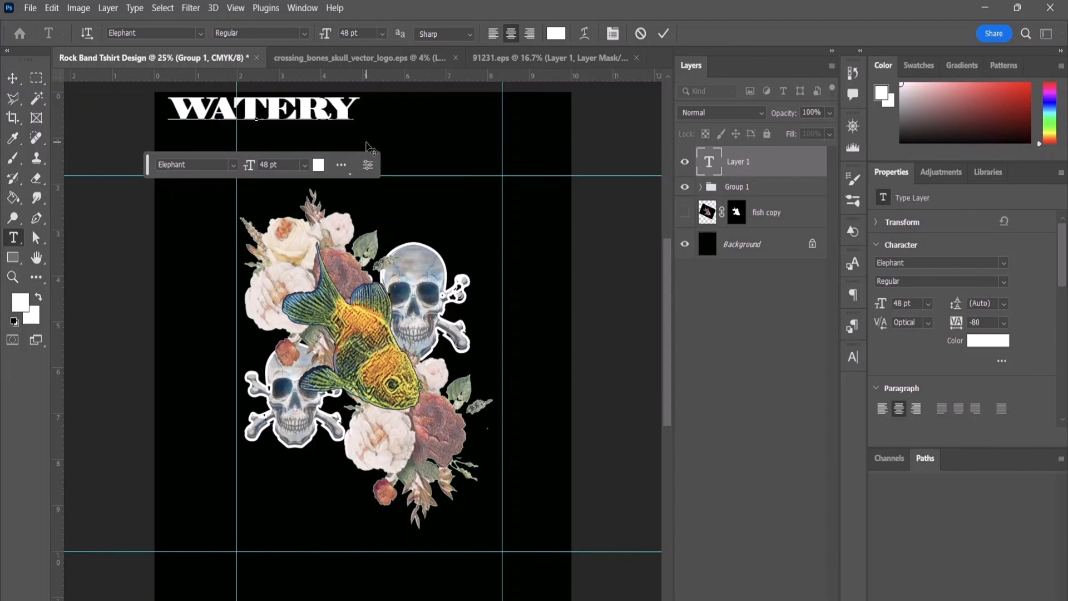
{"action": "type", "text": " VALLEY"}
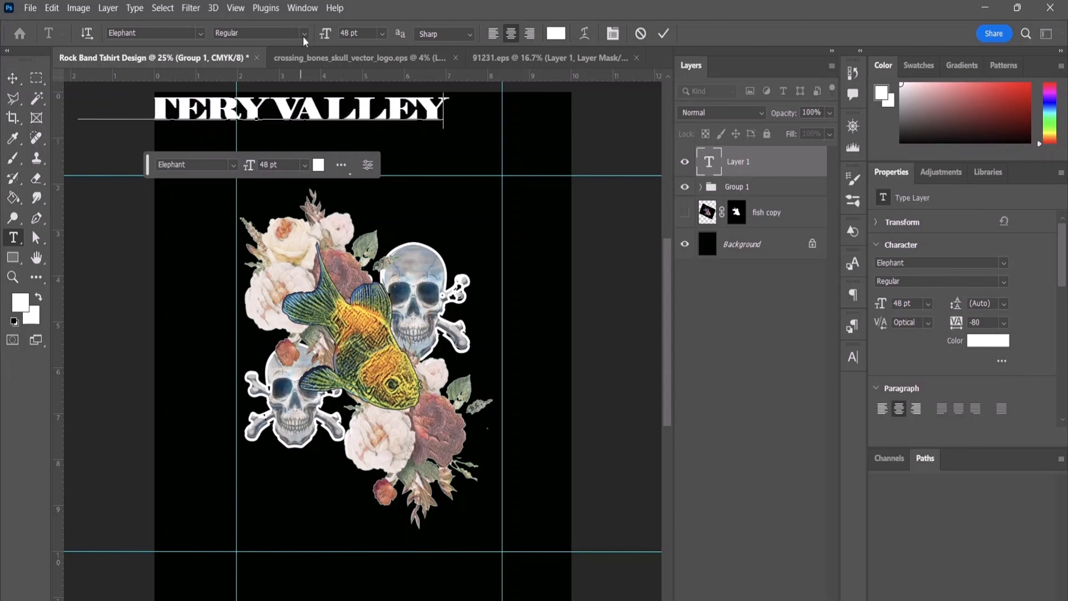
Step: Position the WATERY VALLEY title centred across the artwork's top edge, just below the upper guide, and place its layer beneath Group 1
{"action": "left_click", "coordinate": [12, 78]}
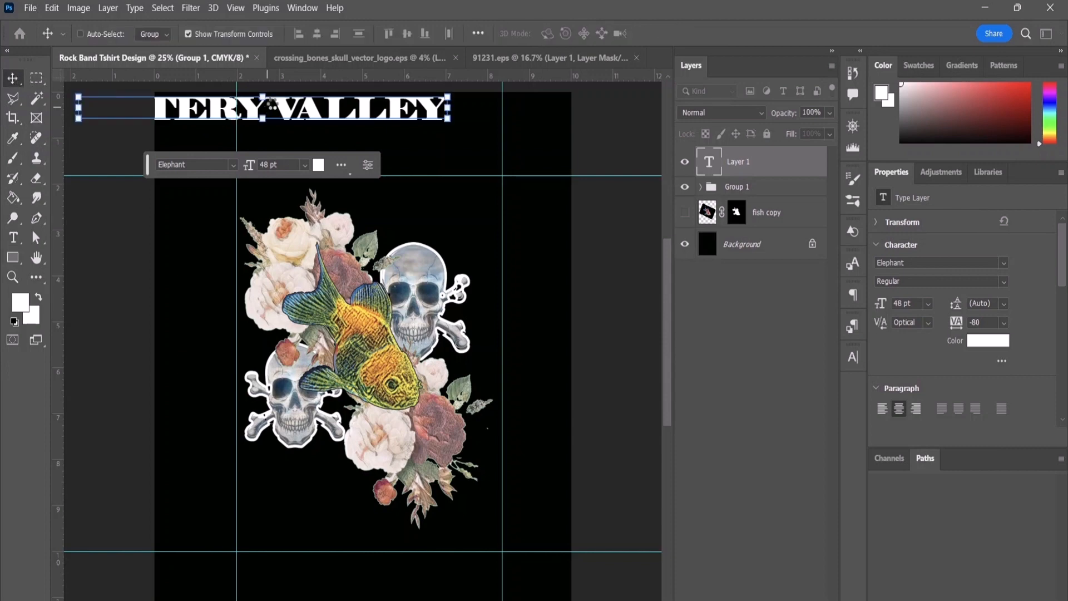
{"action": "left_click_drag", "start_coordinate": [294, 112], "coordinate": [393, 200]}
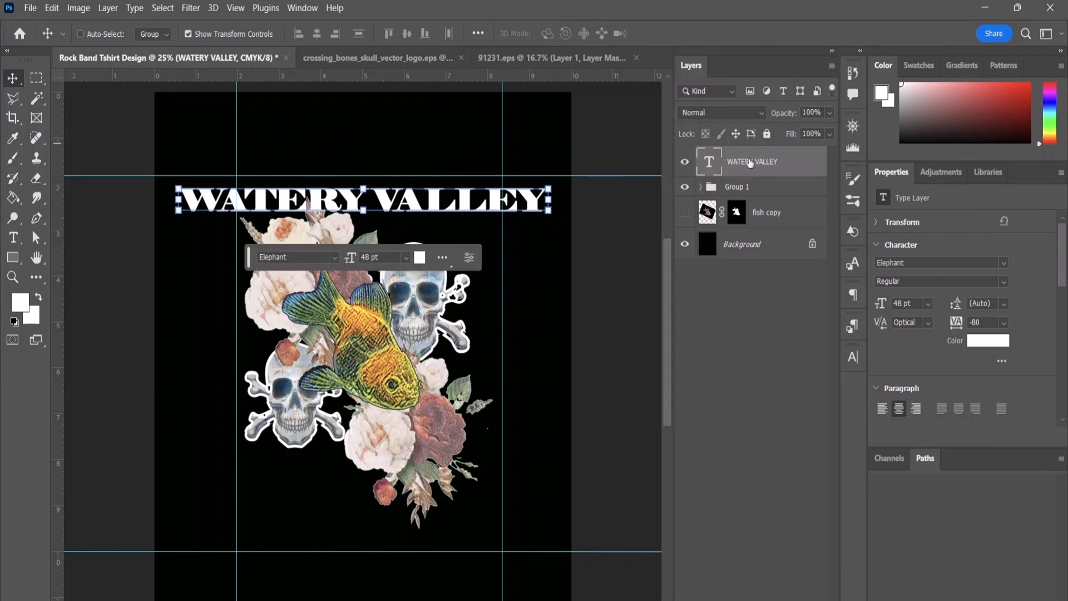
{"action": "left_click_drag", "start_coordinate": [754, 164], "coordinate": [746, 200]}
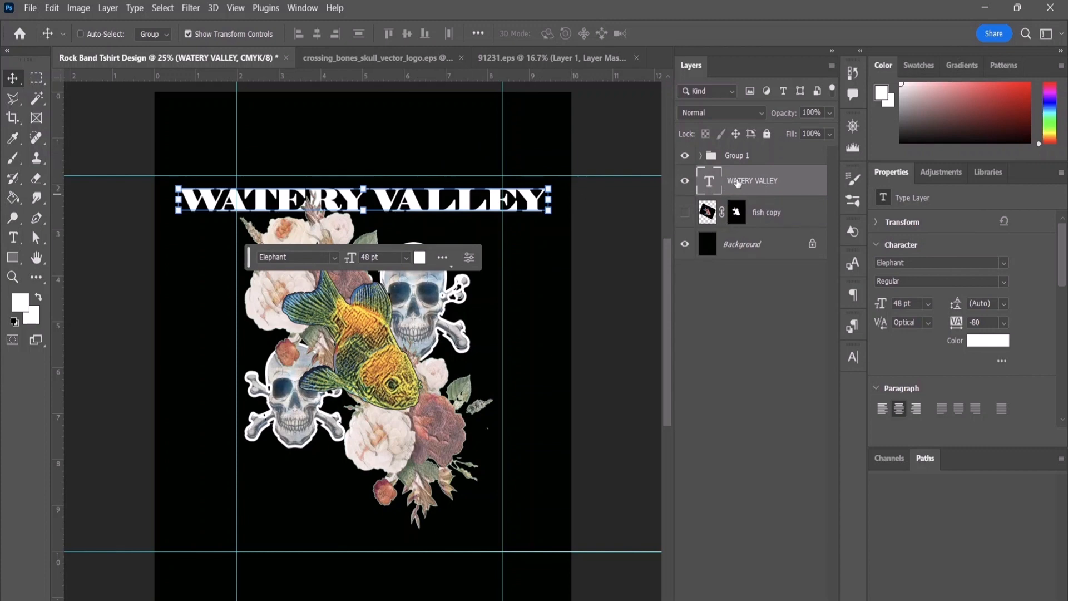
{"action": "double_click", "coordinate": [739, 182]}
{"action": "key", "text": "Return"}
{"action": "double_click", "coordinate": [716, 185]}
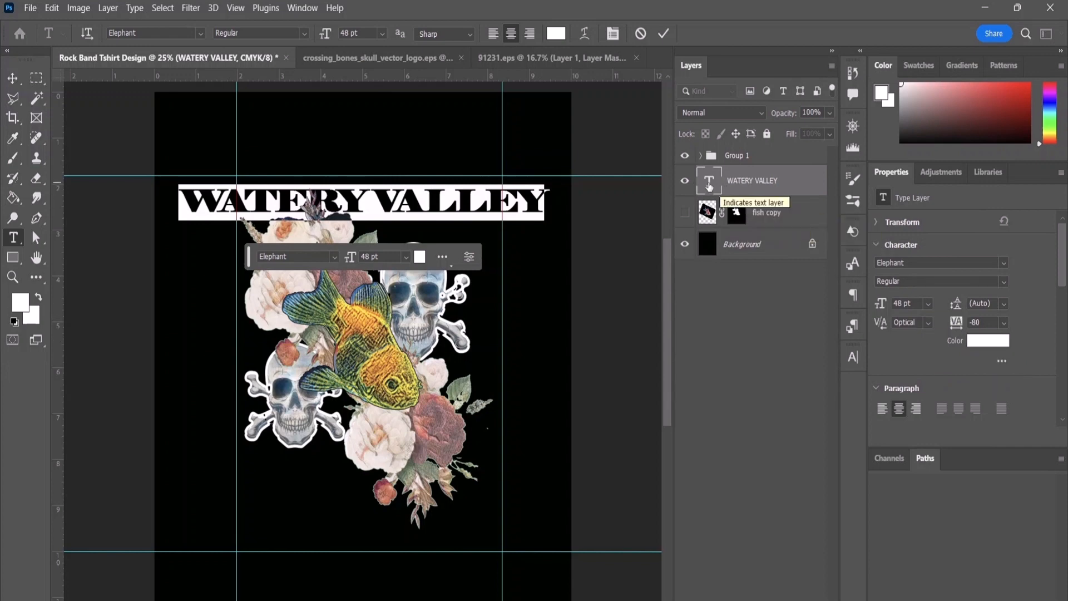
{"action": "double_click", "coordinate": [710, 184]}
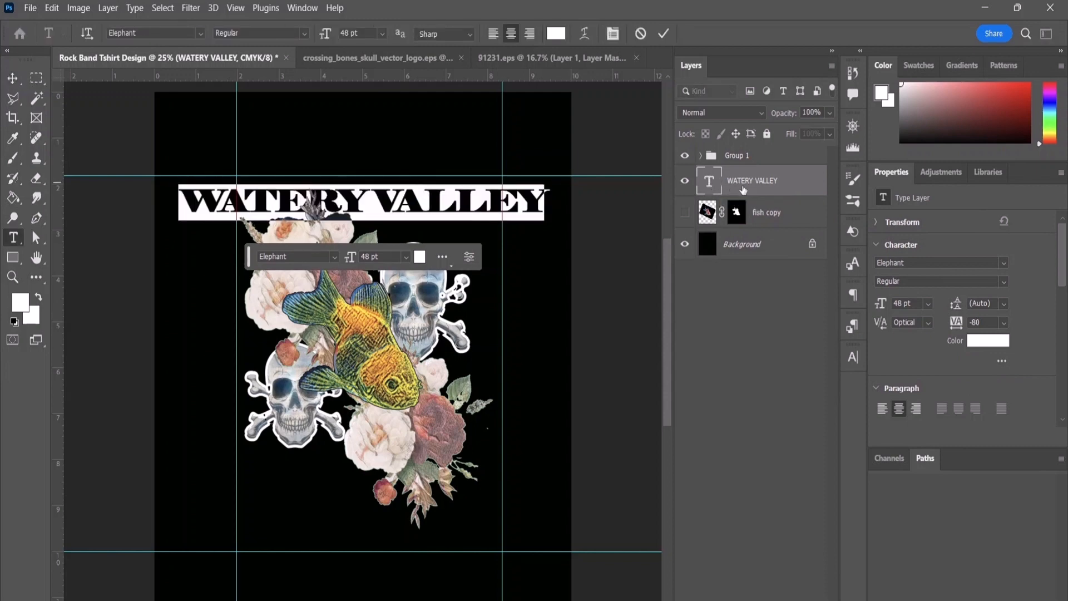
{"action": "double_click", "coordinate": [749, 181]}
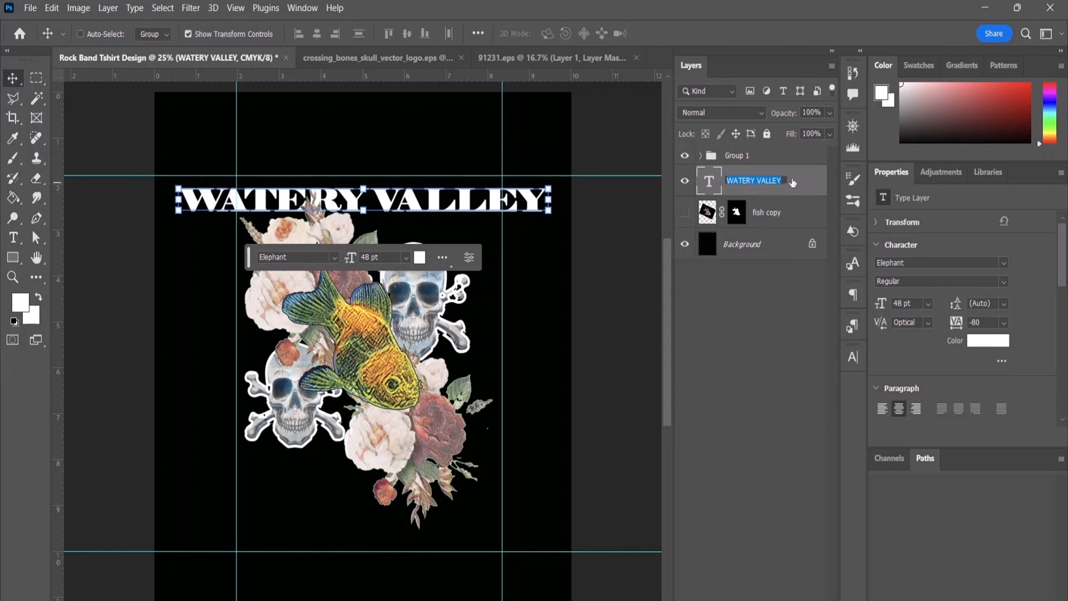
{"action": "left_click", "coordinate": [773, 351]}
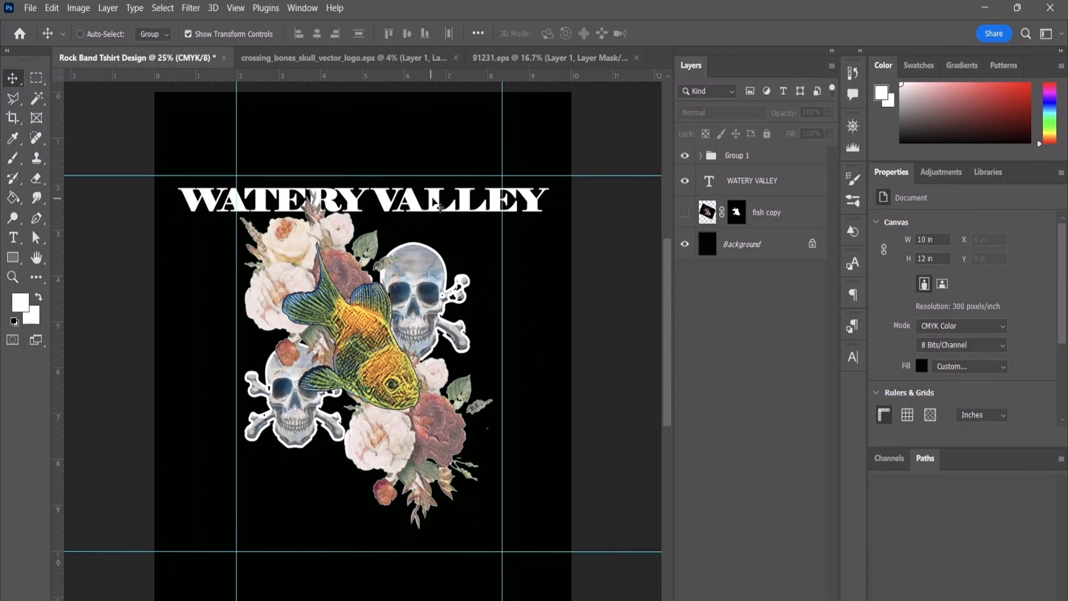
{"action": "left_click", "coordinate": [738, 190]}
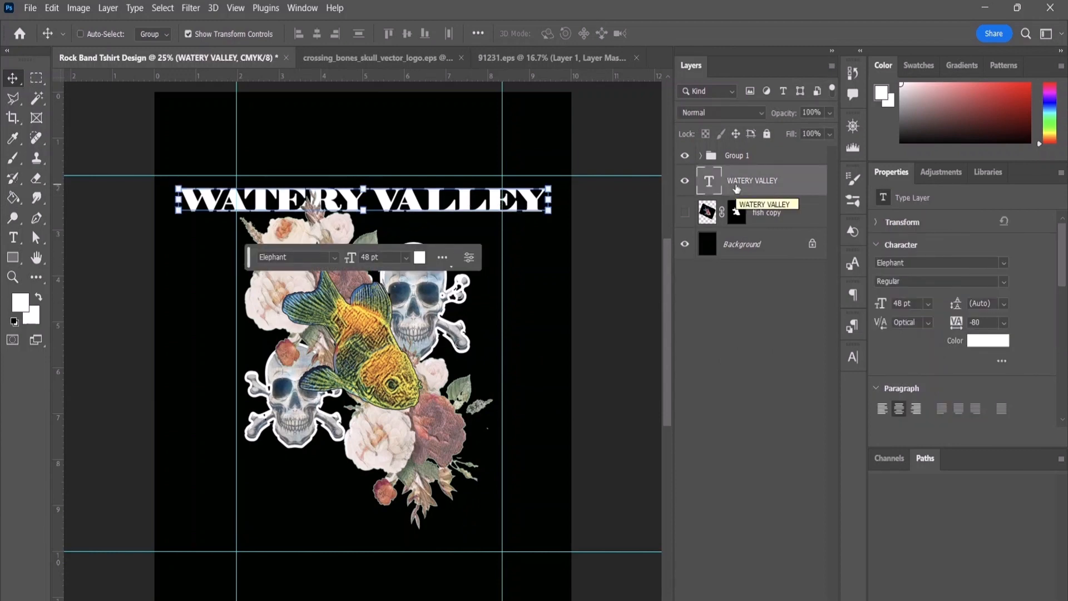
{"action": "left_click", "coordinate": [190, 9]}
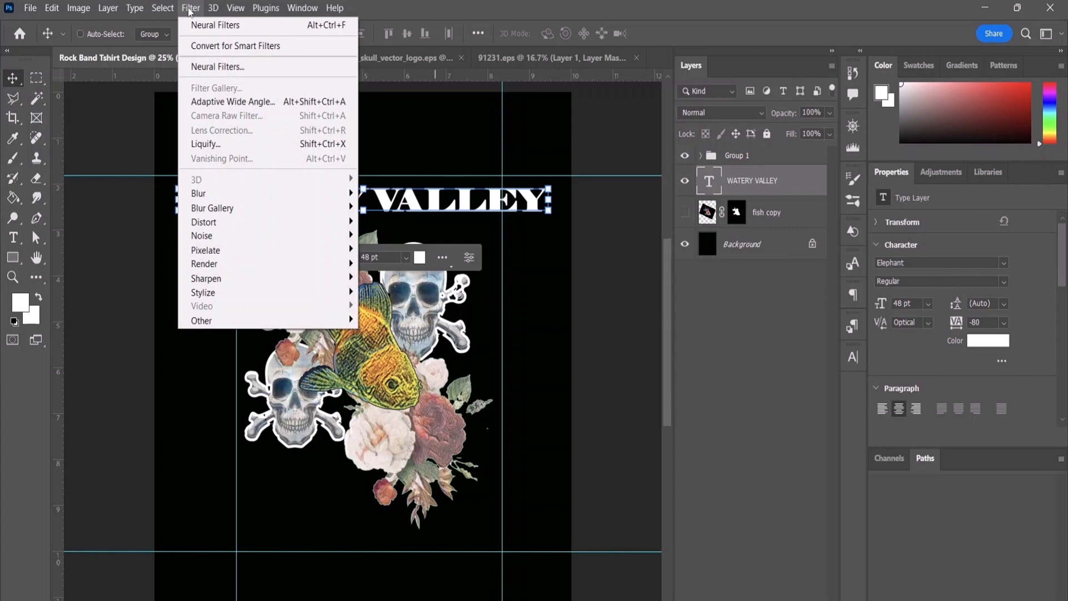
{"action": "left_click", "coordinate": [221, 144]}
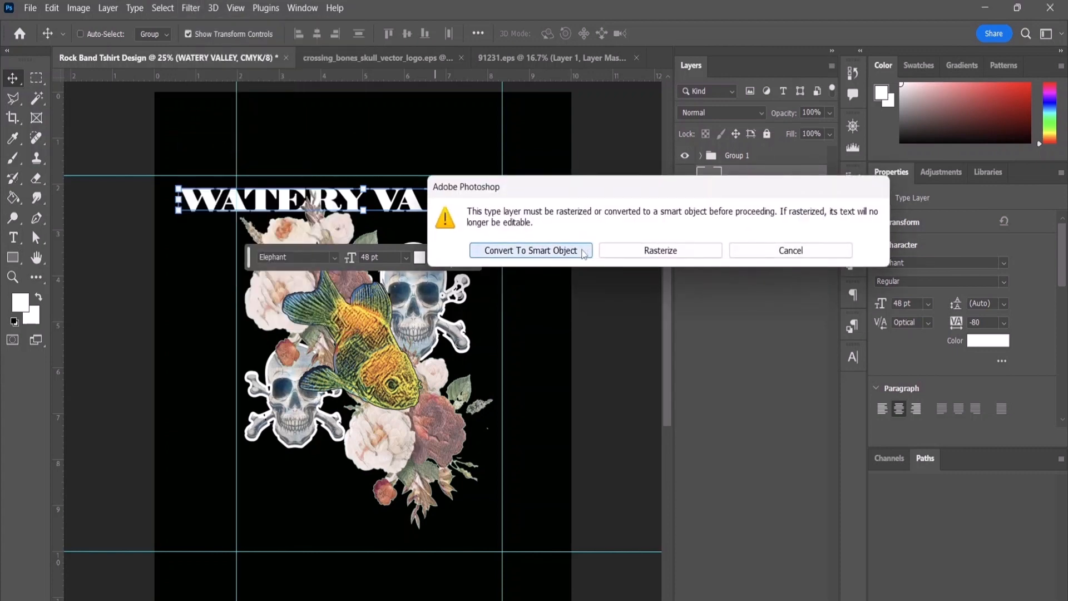
{"action": "left_click", "coordinate": [583, 251]}
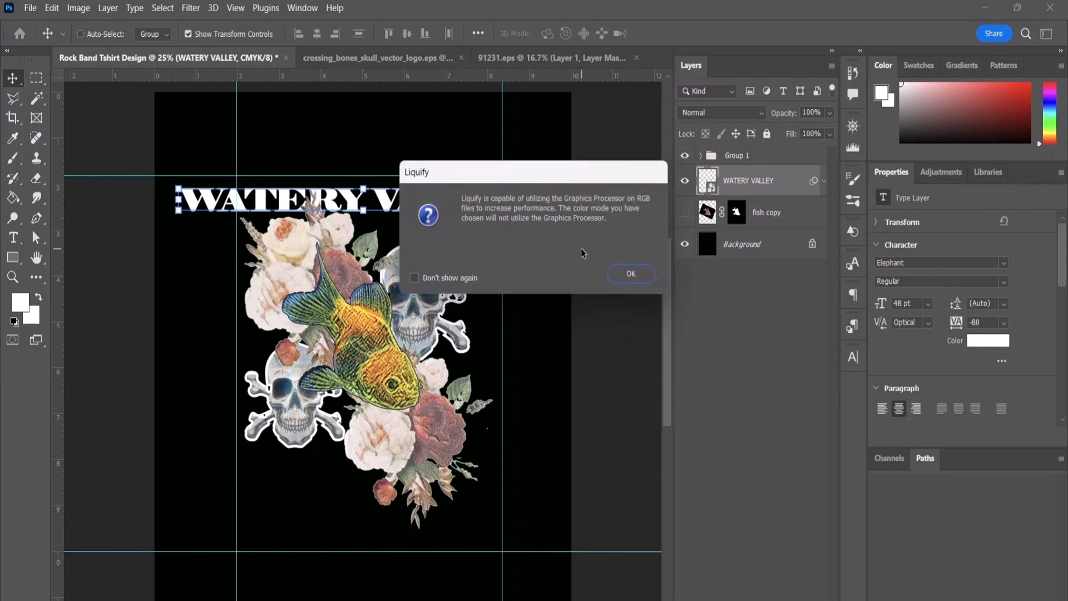
{"action": "left_click", "coordinate": [630, 275]}
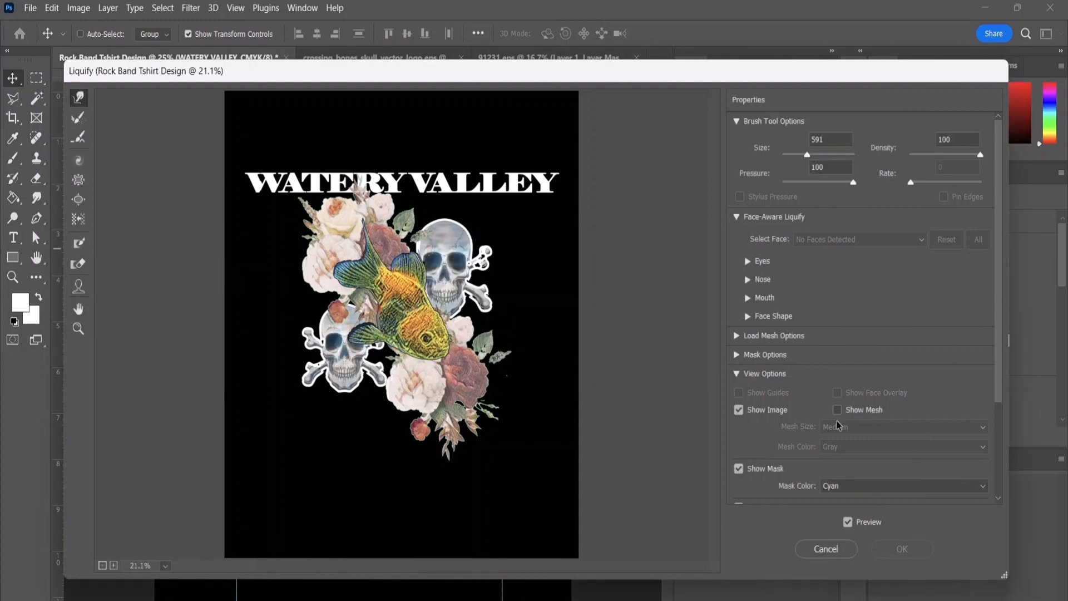
{"action": "scroll", "coordinate": [828, 398], "scroll_direction": "down", "scroll_amount": 10}
{"action": "scroll", "coordinate": [856, 322], "scroll_direction": "up", "scroll_amount": 5}
{"action": "left_click_drag", "start_coordinate": [853, 183], "coordinate": [845, 188]}
{"action": "scroll", "coordinate": [859, 389], "scroll_direction": "down", "scroll_amount": 3}
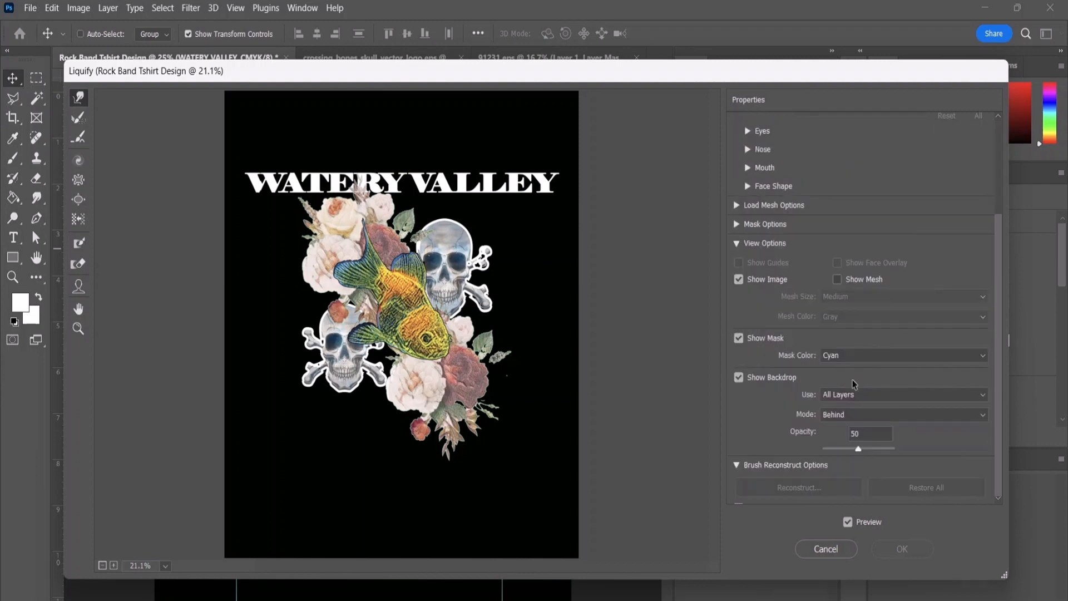
{"action": "scroll", "coordinate": [859, 397], "scroll_direction": "down", "scroll_amount": 2}
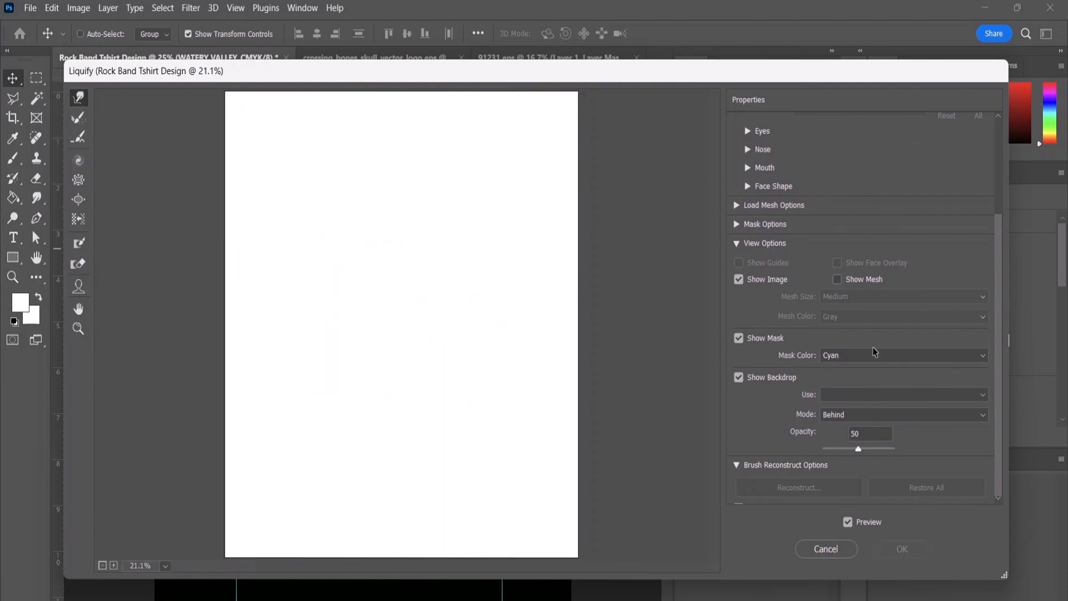
{"action": "scroll", "coordinate": [830, 260], "scroll_direction": "up", "scroll_amount": 3}
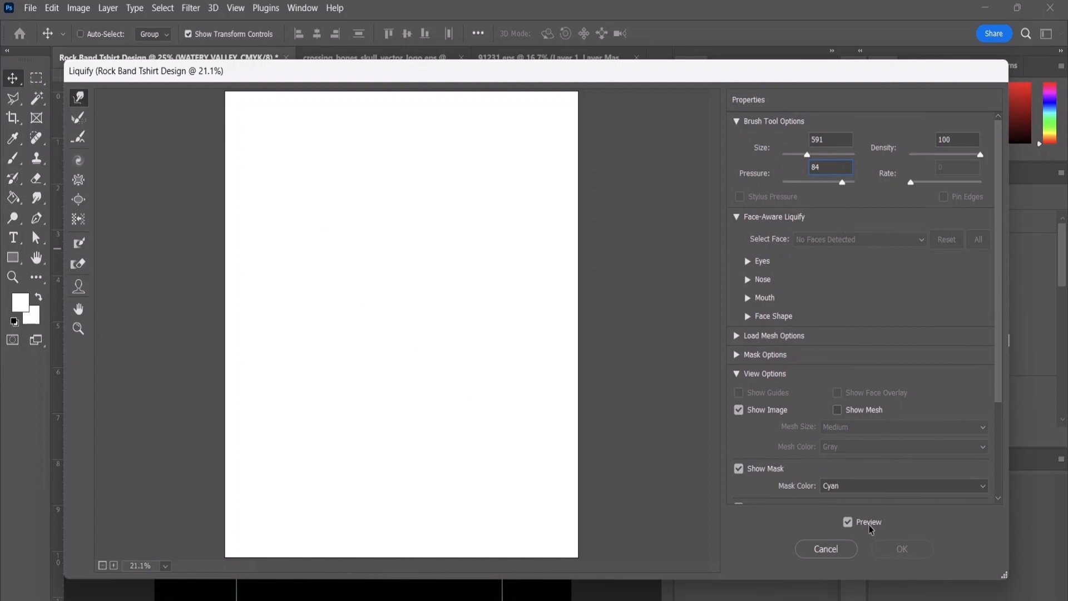
{"action": "left_click", "coordinate": [825, 550]}
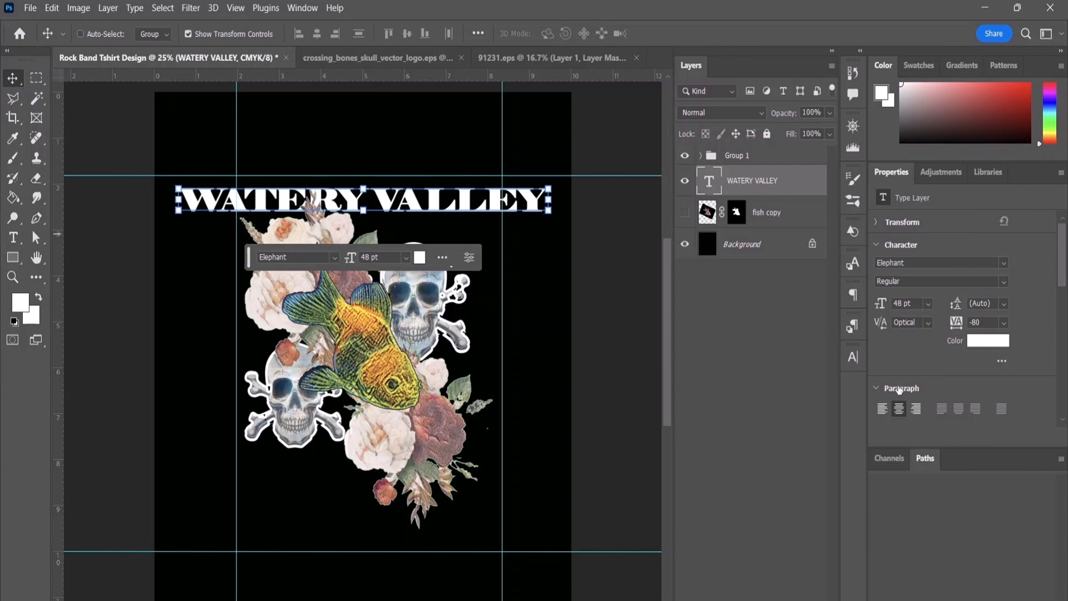
Step: Enable only the solid-colour, inside-positioned Stroke effect on the WATERY VALLEY text layer, with the patterned stroke off
{"action": "left_click", "coordinate": [1002, 360]}
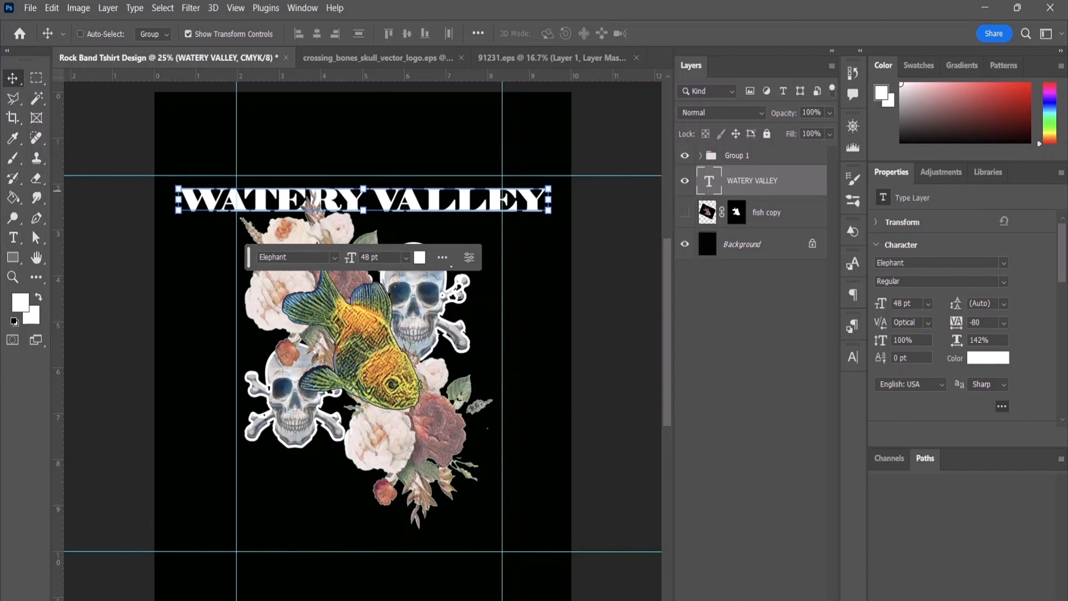
{"action": "left_click", "coordinate": [716, 600]}
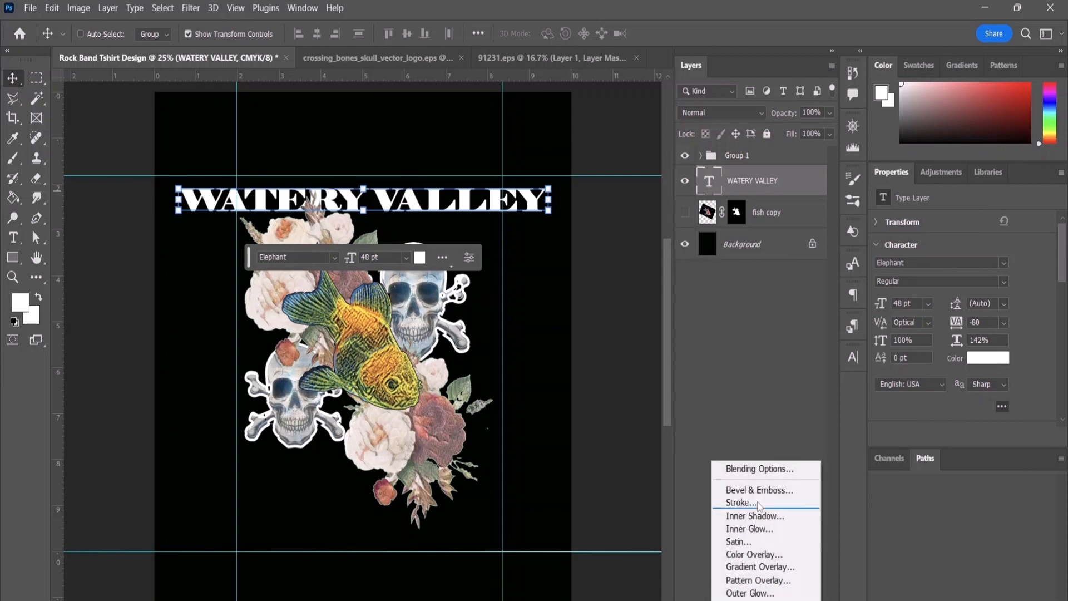
{"action": "left_click", "coordinate": [760, 469]}
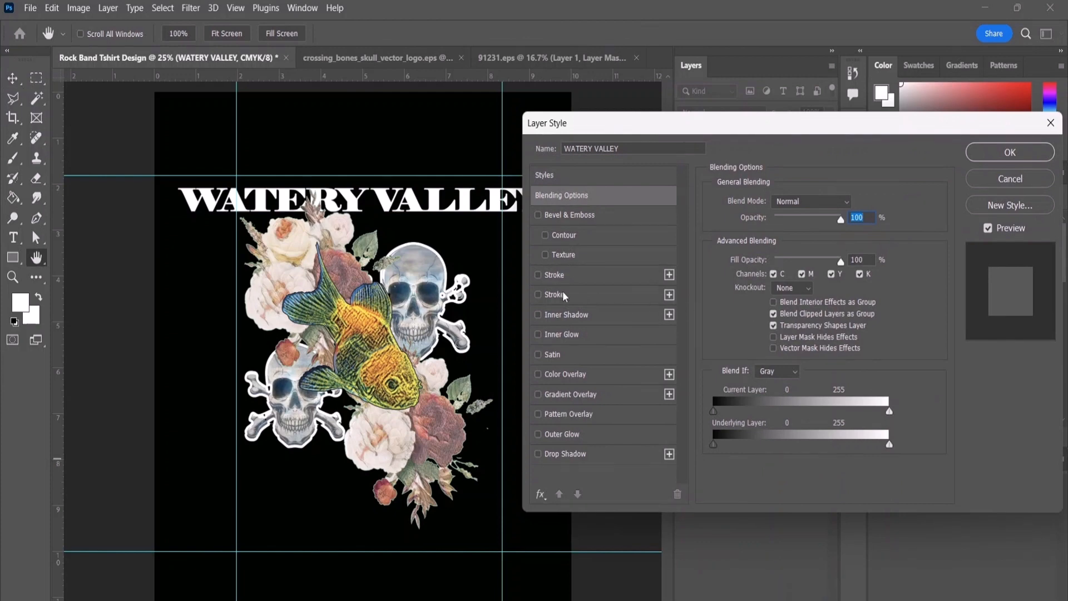
{"action": "left_click", "coordinate": [551, 275]}
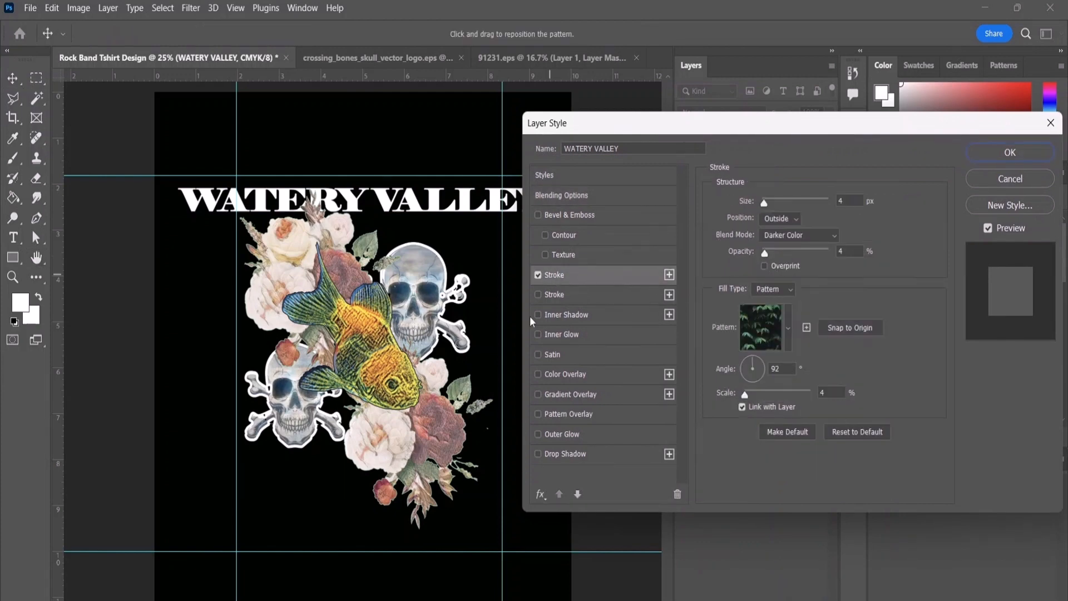
{"action": "left_click", "coordinate": [555, 294]}
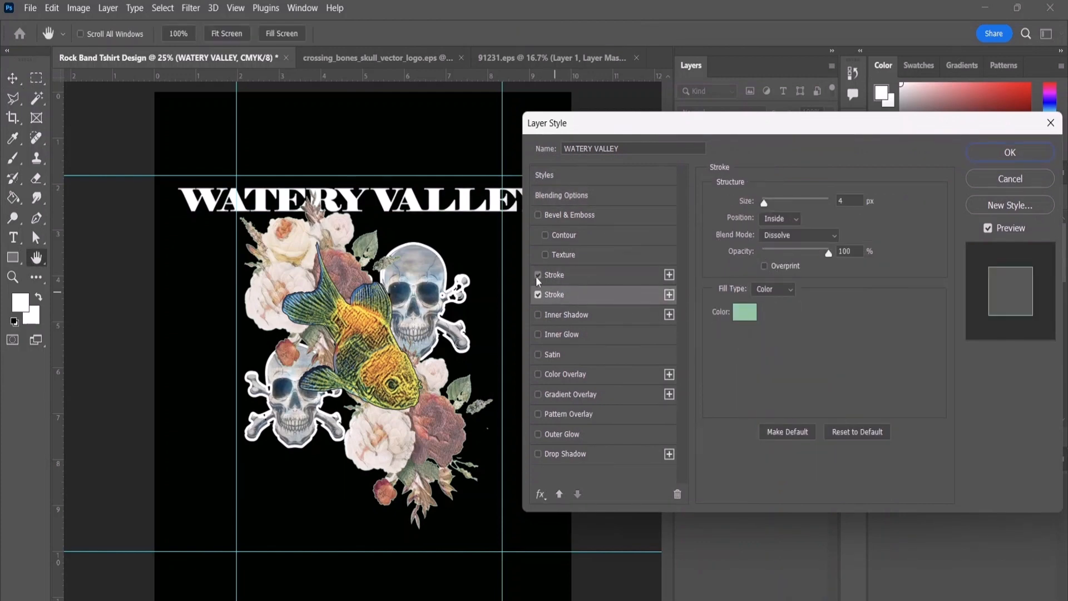
Step: Recolour the title's stroke to dusty pink (R 202, G 129, B 129) and set its size to 7 px
{"action": "left_click", "coordinate": [746, 312]}
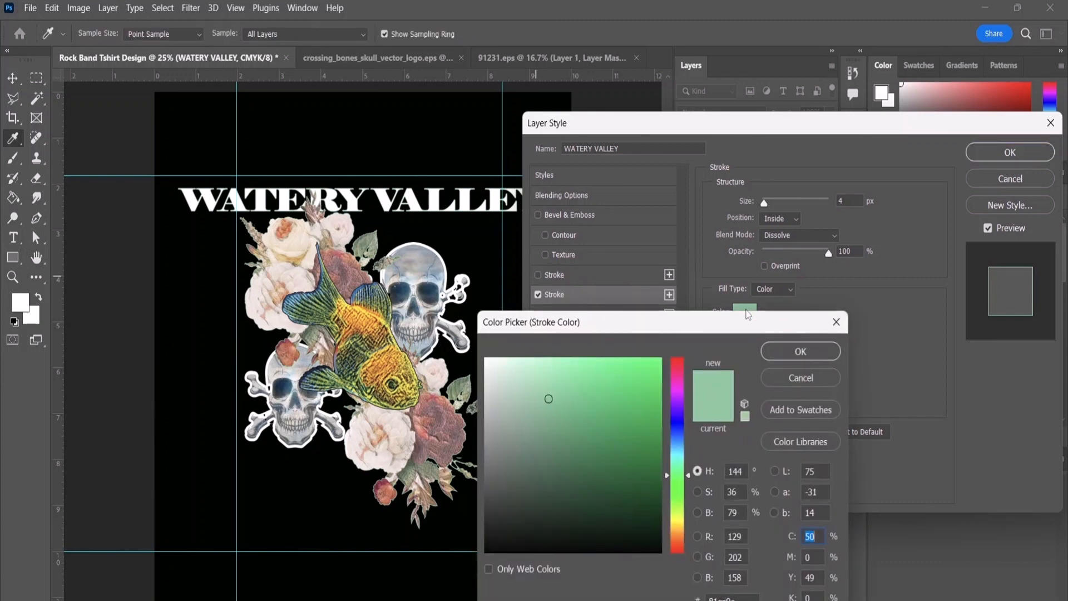
{"action": "left_click_drag", "start_coordinate": [684, 449], "coordinate": [682, 352]}
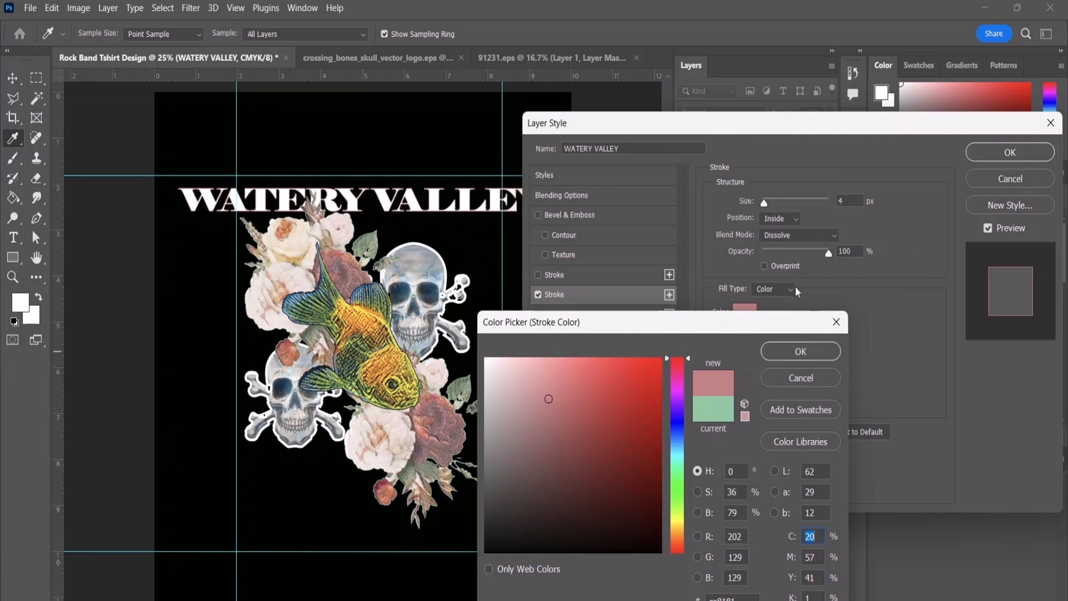
{"action": "left_click", "coordinate": [800, 349]}
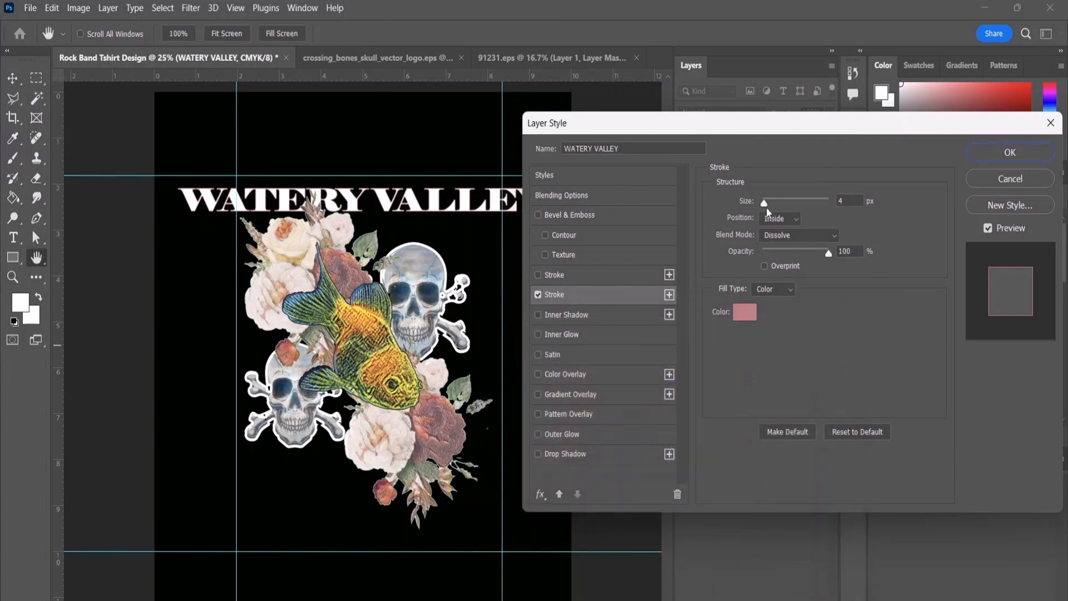
{"action": "left_click_drag", "start_coordinate": [764, 204], "coordinate": [767, 205]}
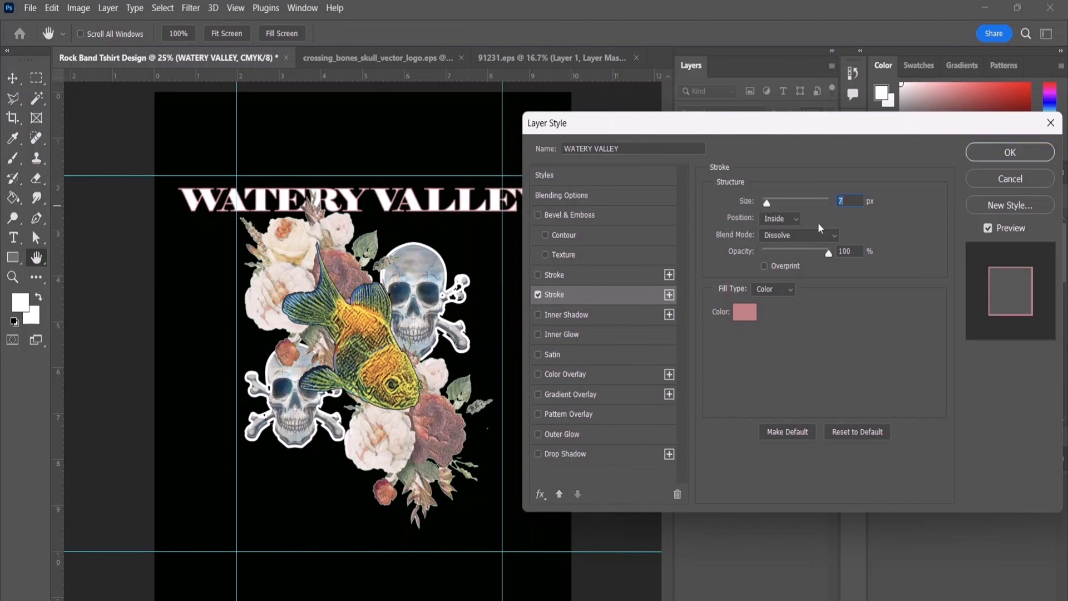
{"action": "left_click", "coordinate": [995, 153]}
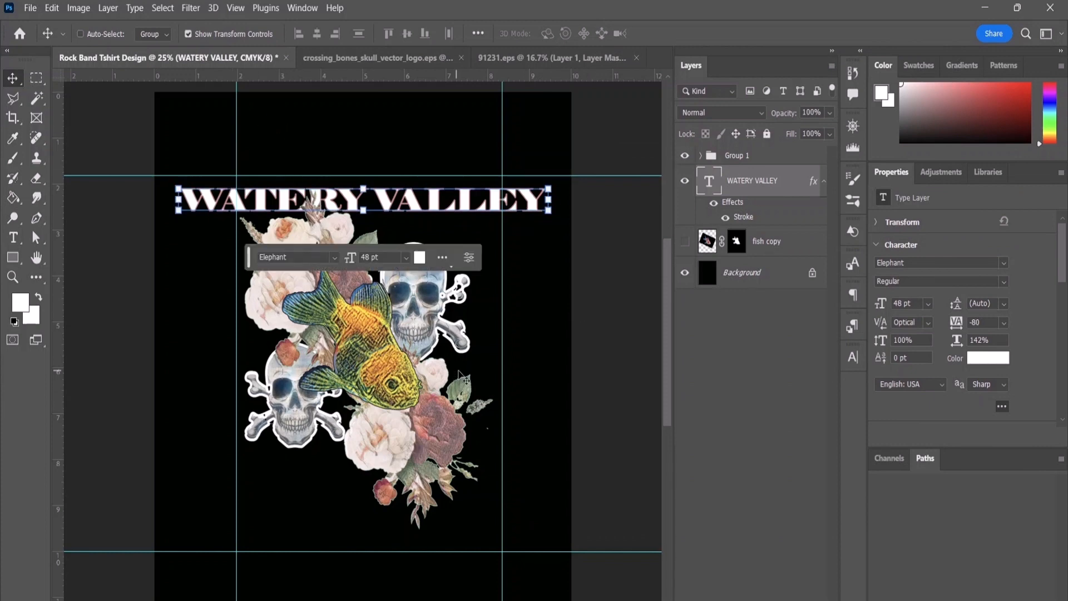
Step: Deselect the title layer and check the design against transparency by briefly hiding the Background layer and showing it again
{"action": "scroll", "coordinate": [465, 380], "scroll_direction": "up", "scroll_amount": 2}
{"action": "scroll", "coordinate": [464, 380], "scroll_direction": "down", "scroll_amount": 1}
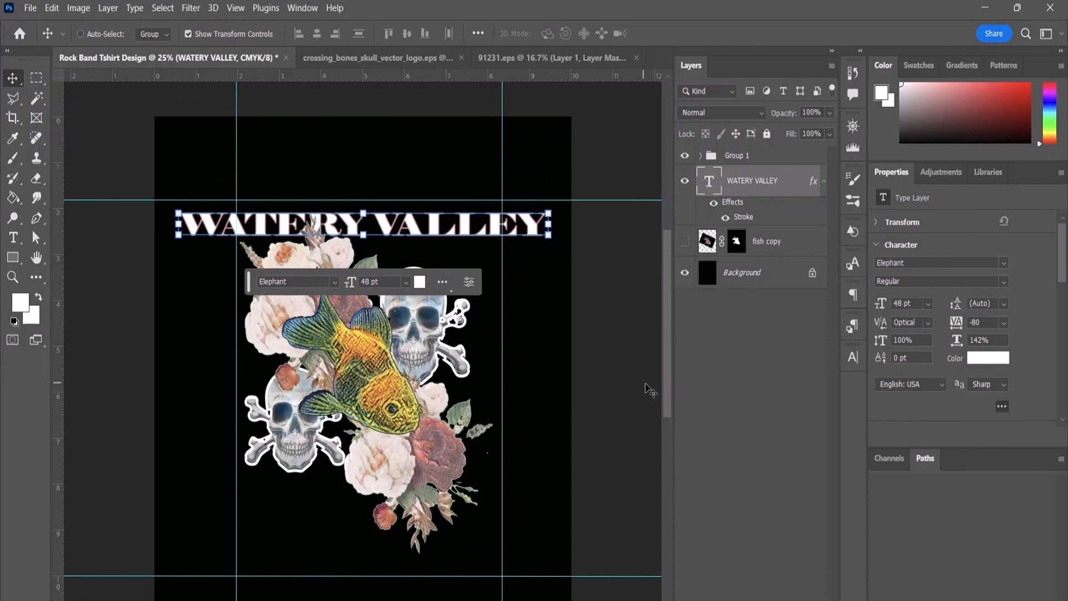
{"action": "left_click", "coordinate": [737, 369]}
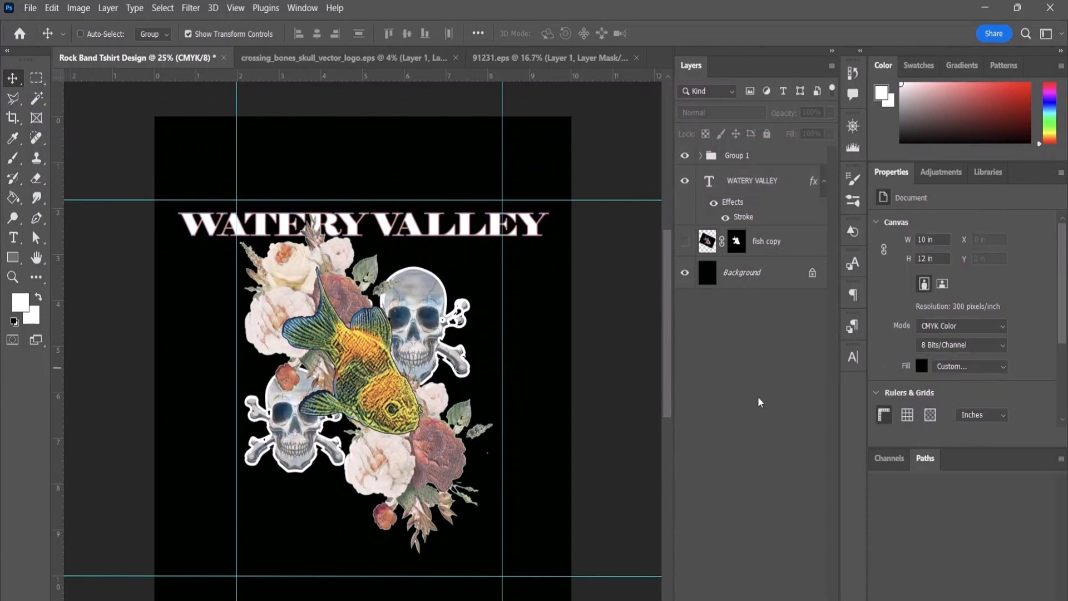
{"action": "scroll", "coordinate": [604, 304], "scroll_direction": "down", "scroll_amount": 4}
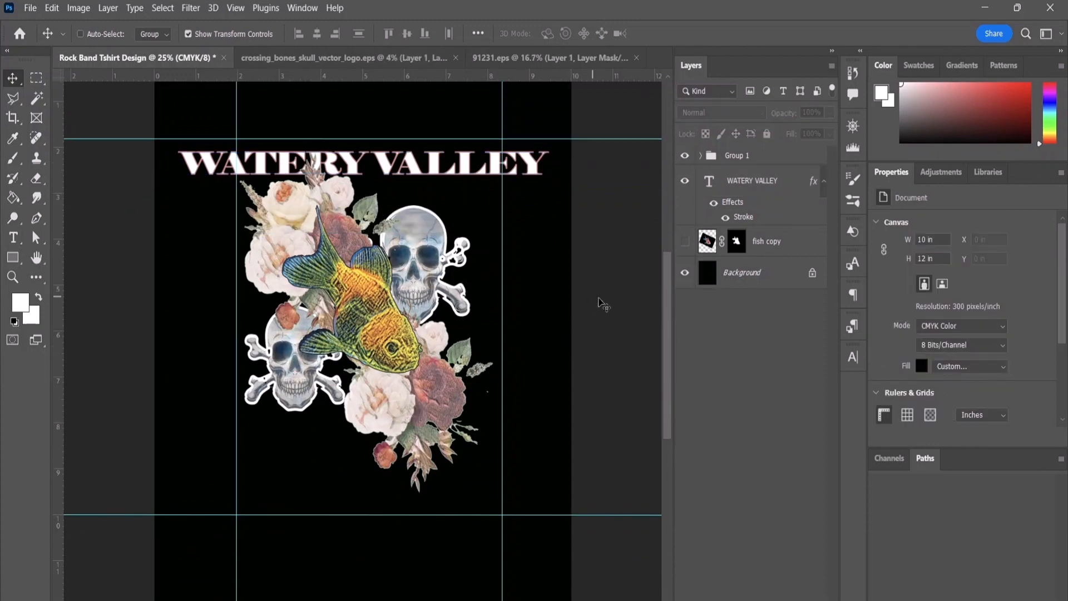
{"action": "left_click", "coordinate": [685, 273]}
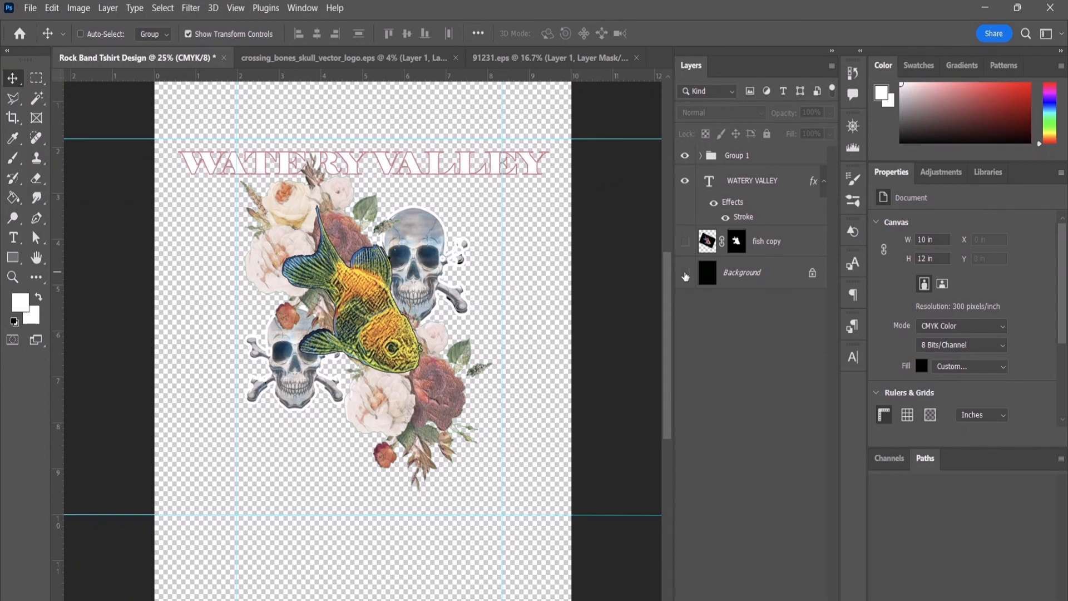
{"action": "left_click", "coordinate": [685, 274]}
{"action": "scroll", "coordinate": [413, 332], "scroll_direction": "up", "scroll_amount": 7}
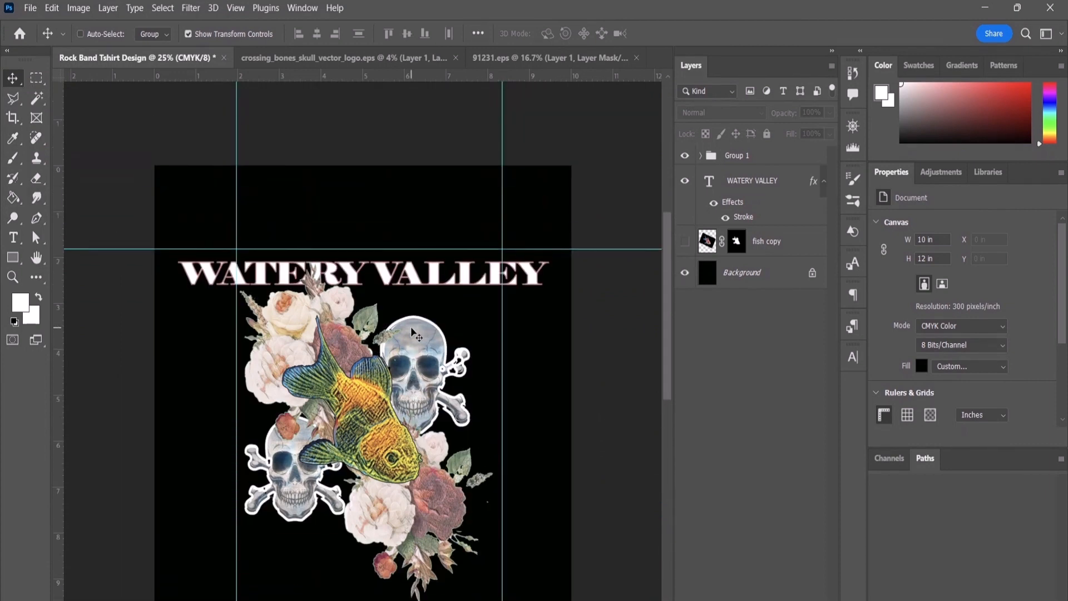